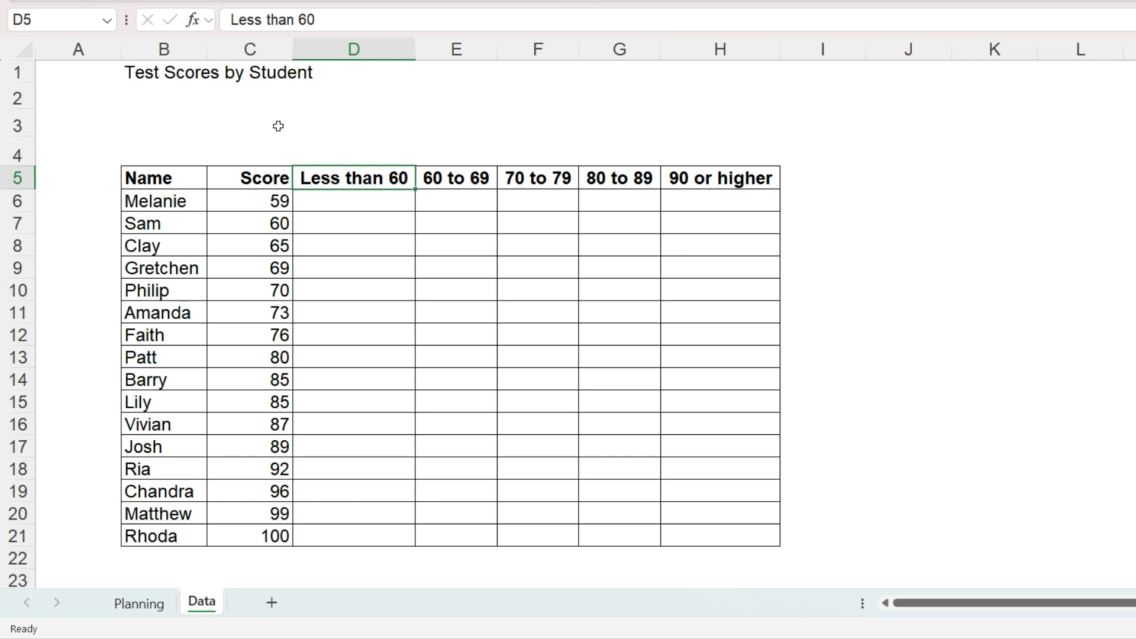
Label the limit rows above the score table with ">=" in C2 and "<" in C3.
click(252, 108)
text(>=)
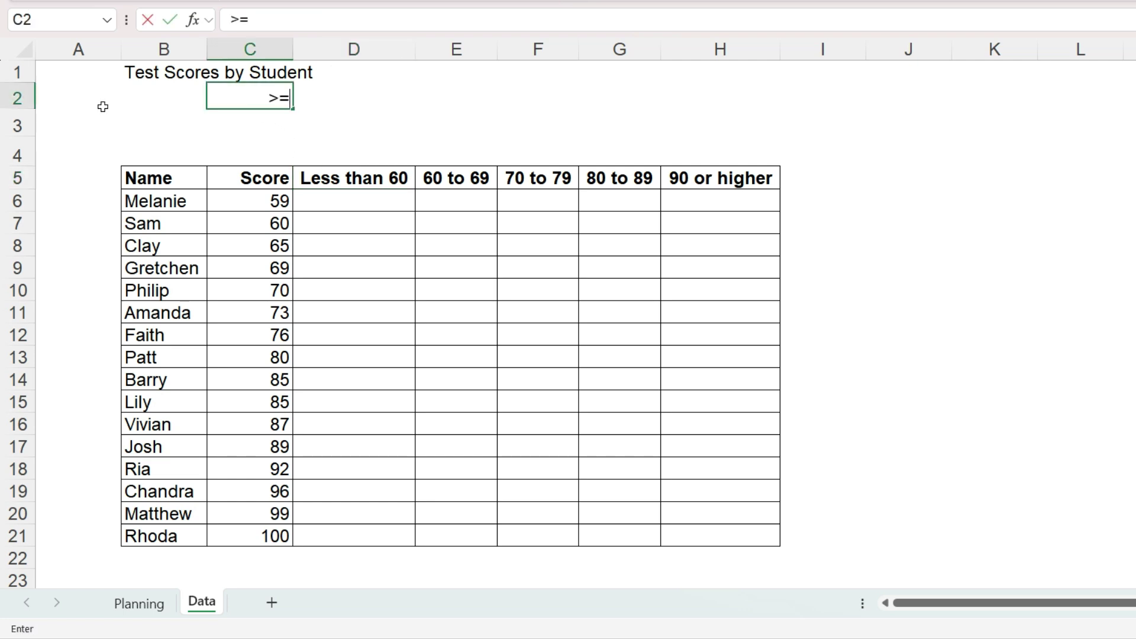
key(Return)
text(<)
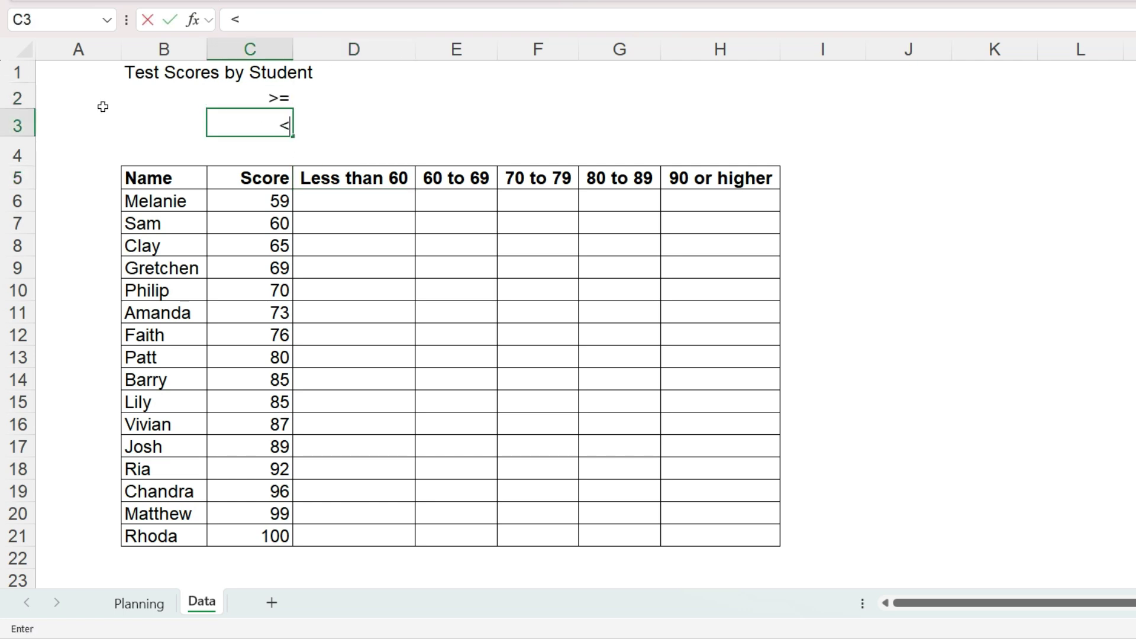
Enter the limit 60 in D3 for the first band, and 60 in E2 and 70 in E3 for the second.
key(Tab)
text(60)
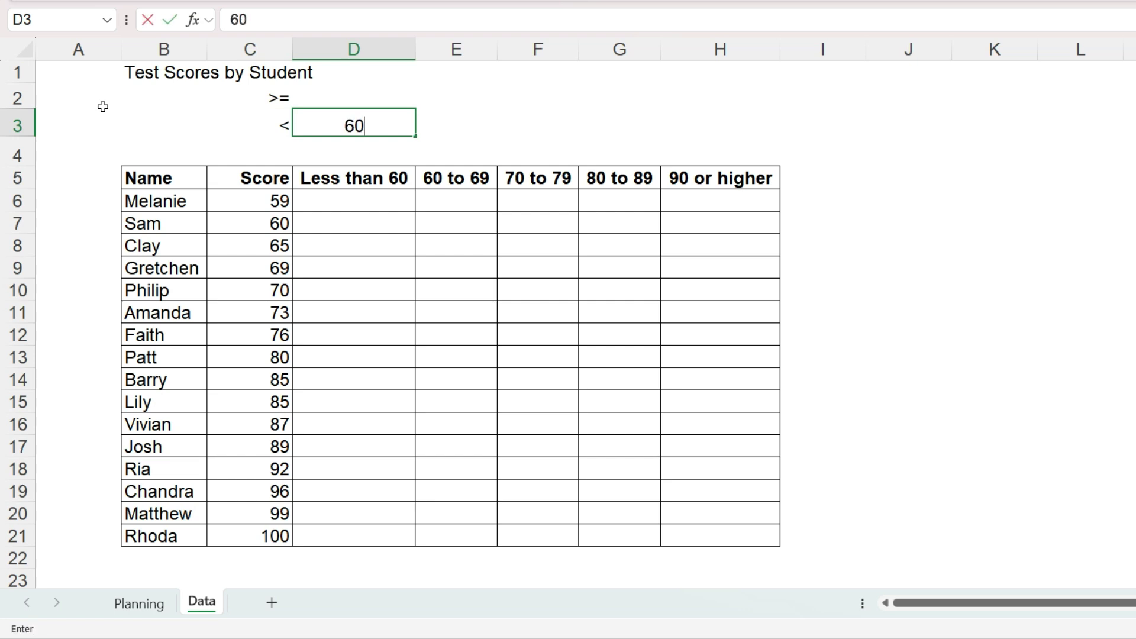
click(459, 92)
text(60)
click(461, 125)
text(70)
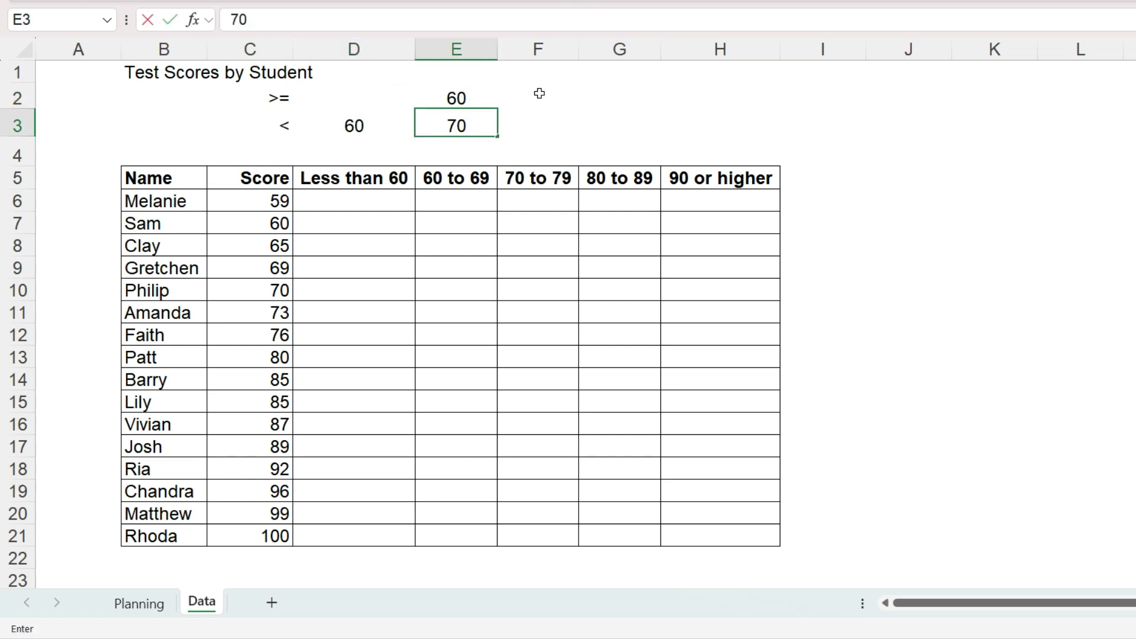
Enter the remaining band limits: 70 and 80 in F2:F3, 80 and 90 in G2:G3, and 90 in H2.
click(539, 95)
text(70)
click(530, 125)
text(80)
click(611, 91)
text(80)
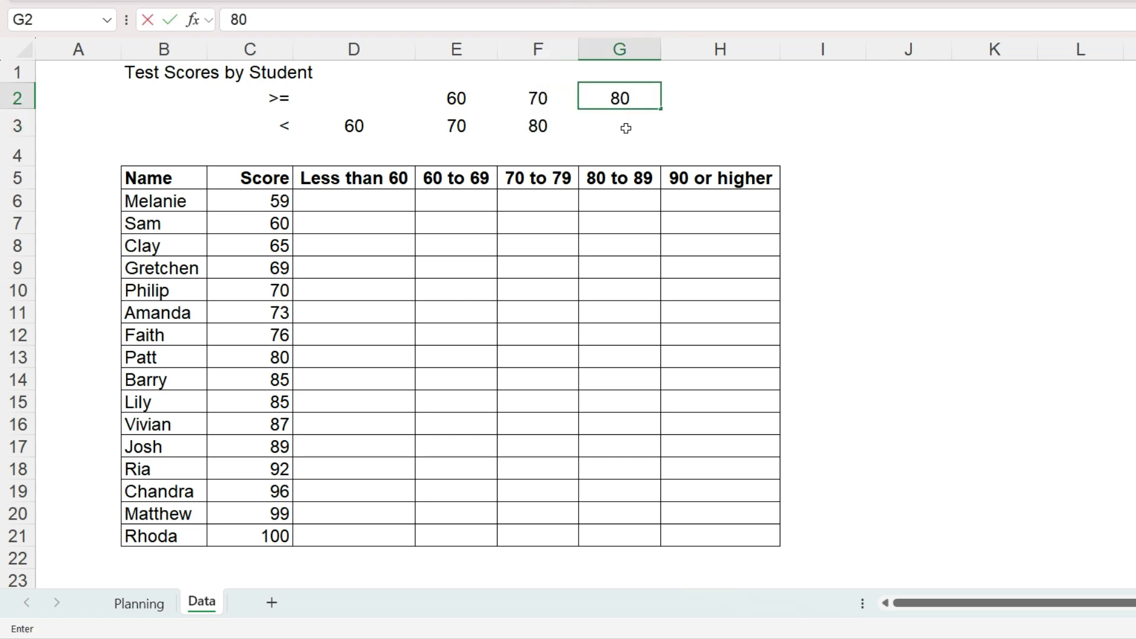
click(626, 128)
text(90)
click(712, 98)
text(90)
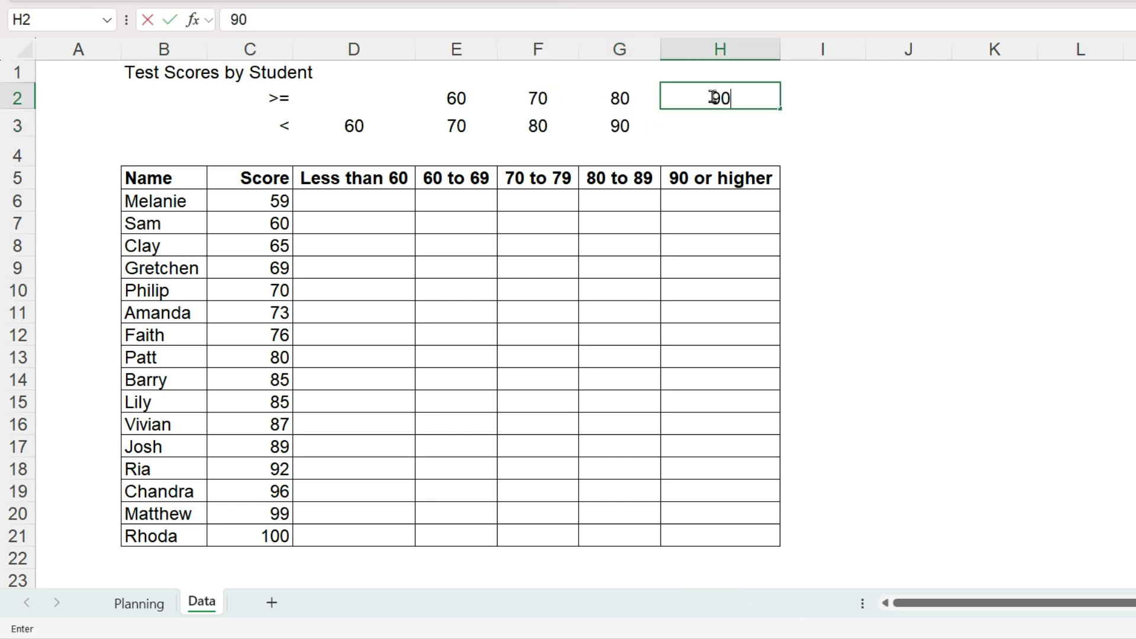
click(160, 149)
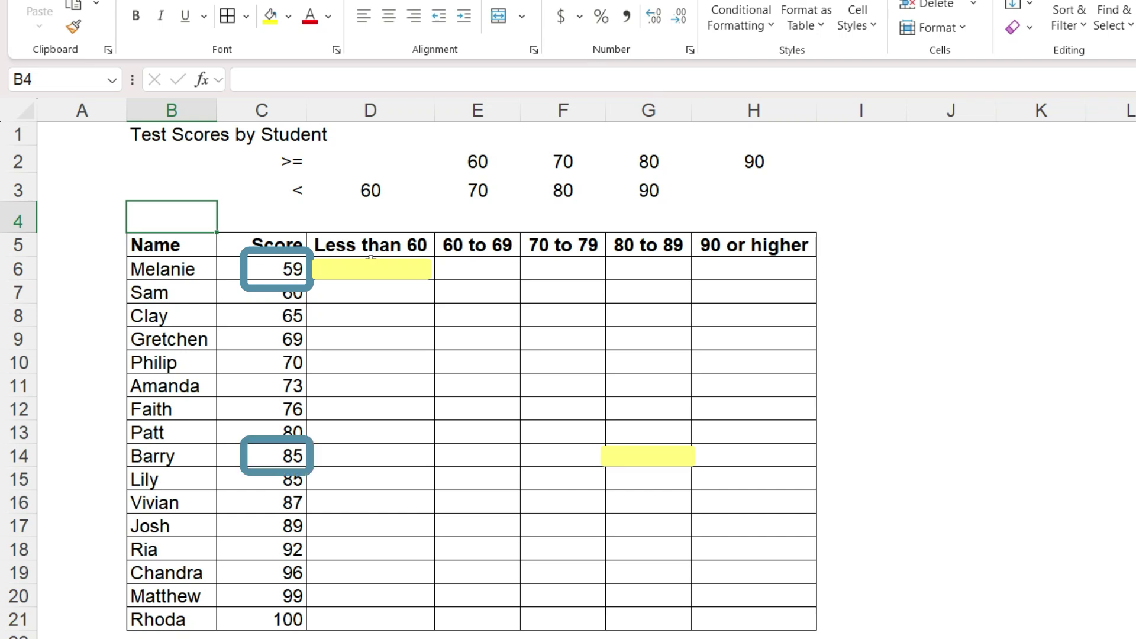
Search for the IF function and insert it in cell D6, keeping the score row uncovered by the arguments dialog.
click(375, 271)
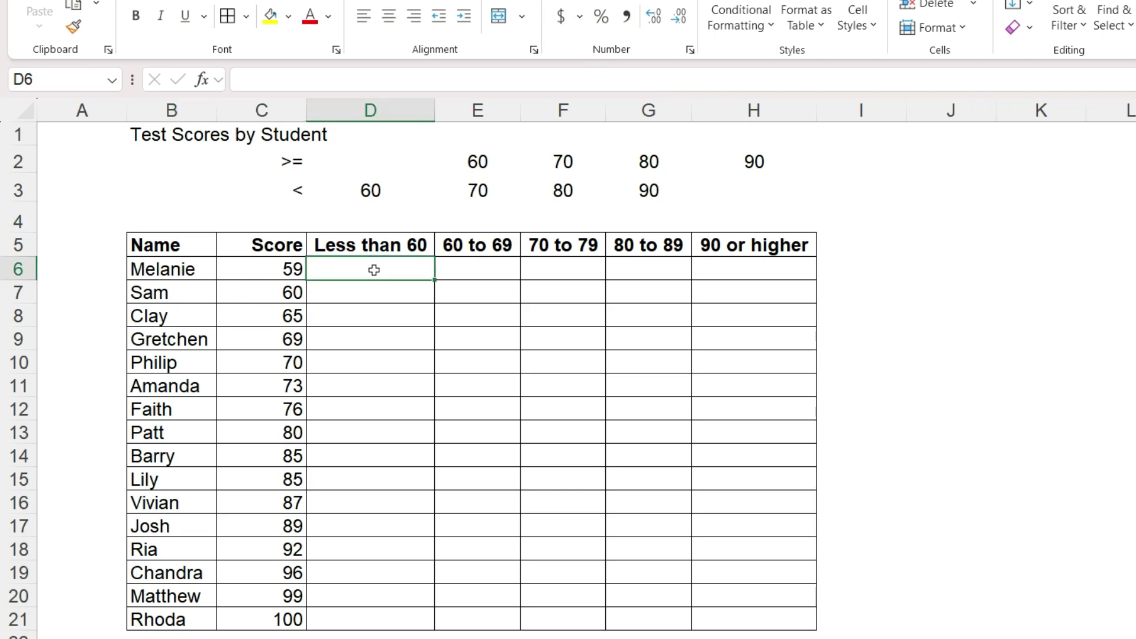
click(212, 86)
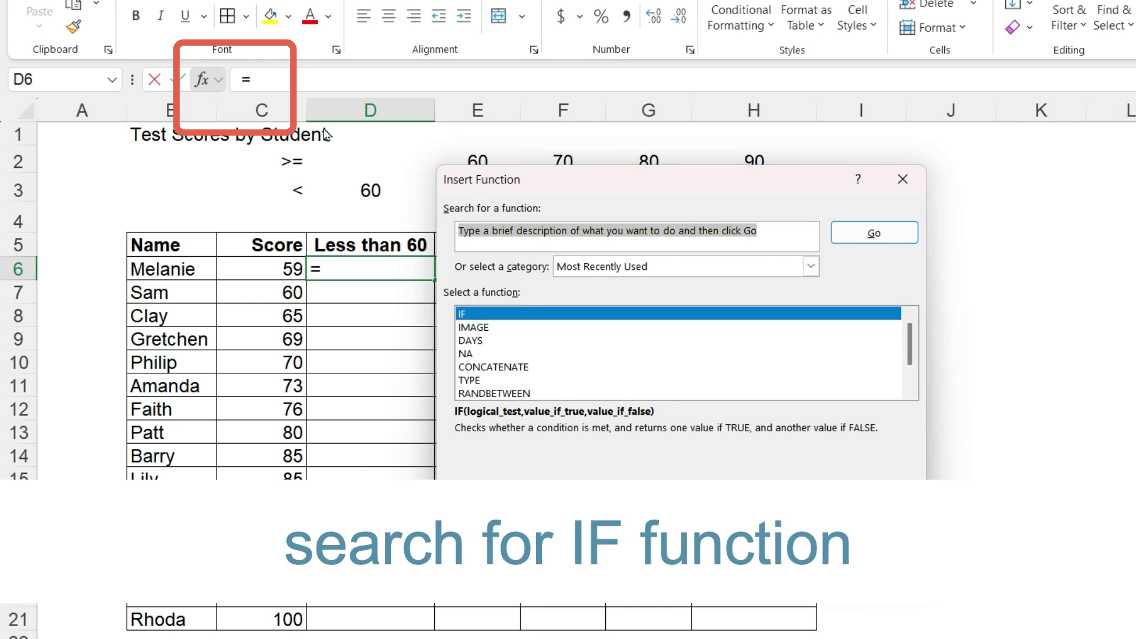
text(IF)
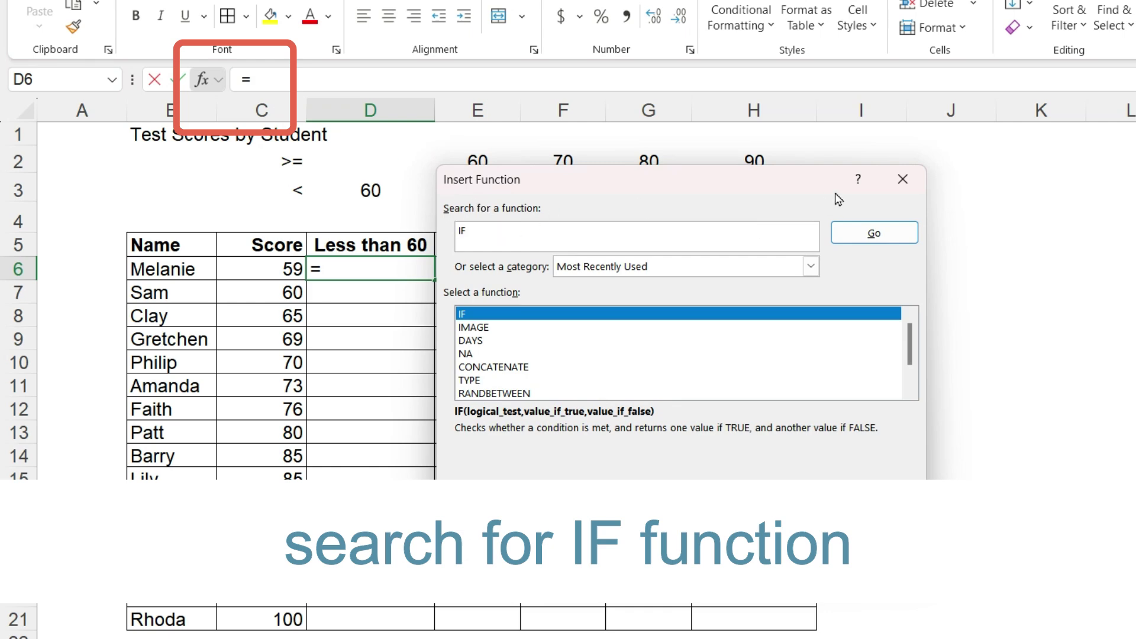
click(849, 237)
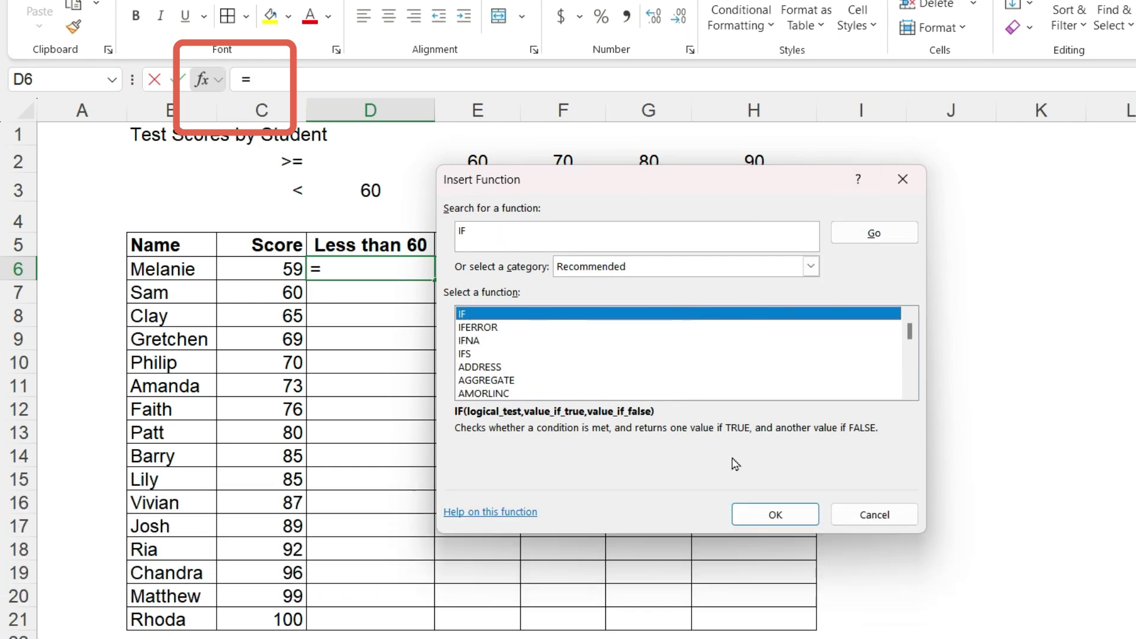
click(766, 513)
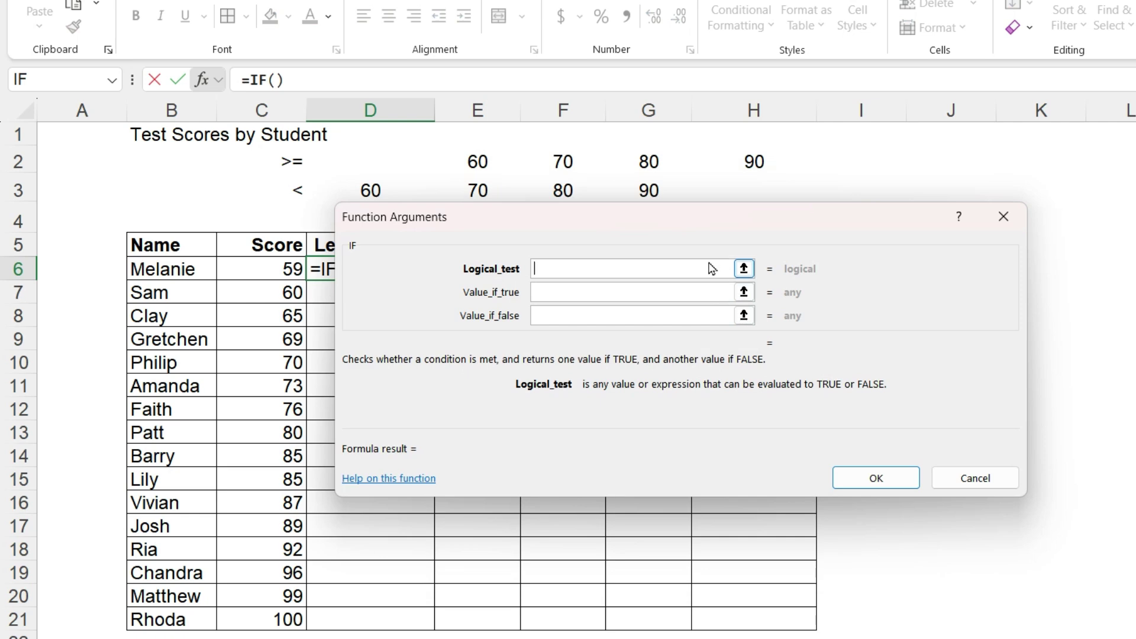
drag(695, 234, 680, 335)
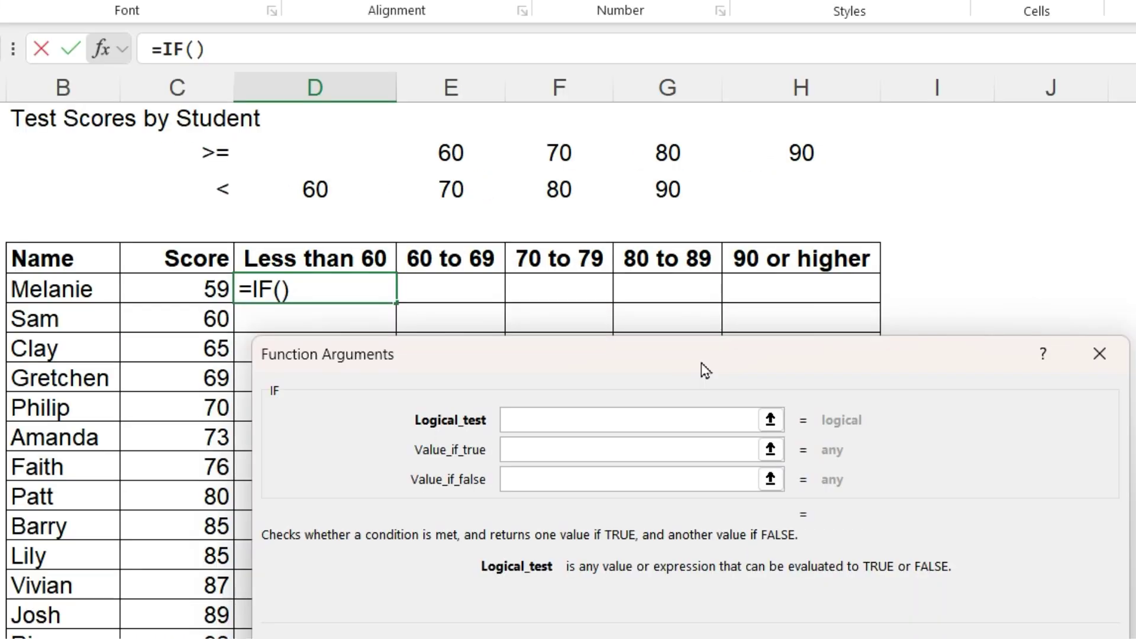
Set the IF arguments for D6 to logical test C6<60, value if true C6 and value if false NA().
click(188, 289)
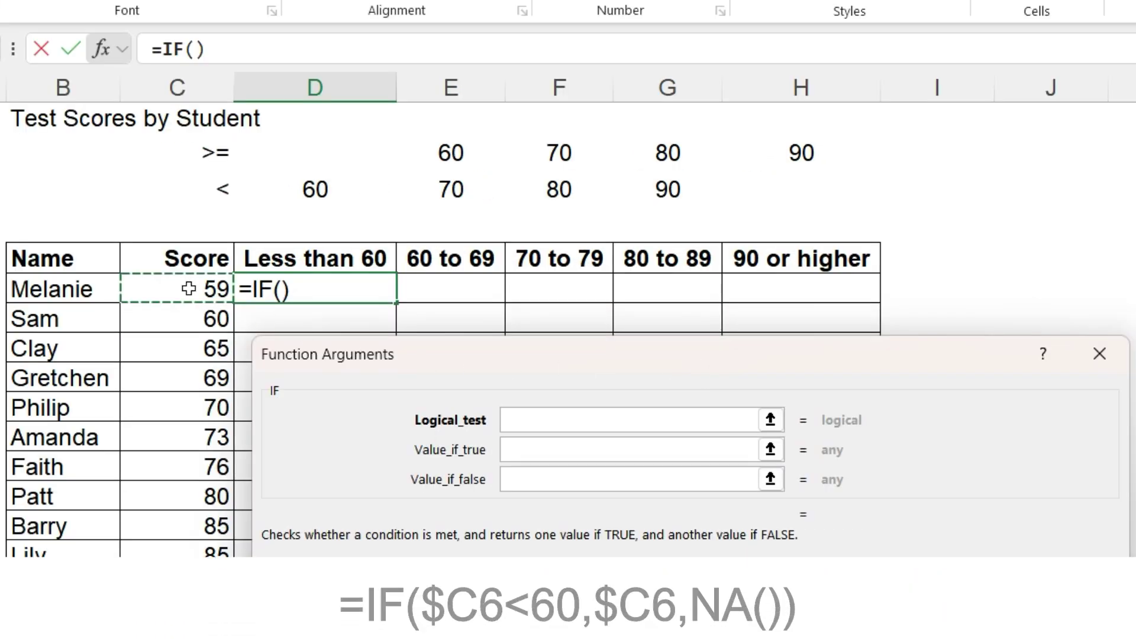
text(<60)
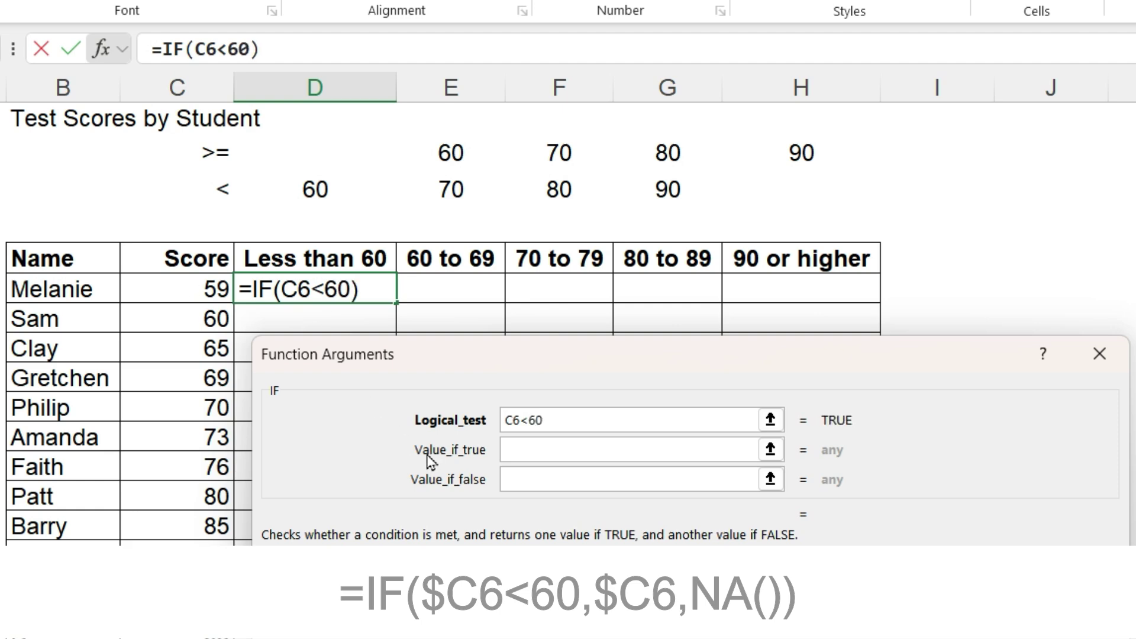
click(515, 450)
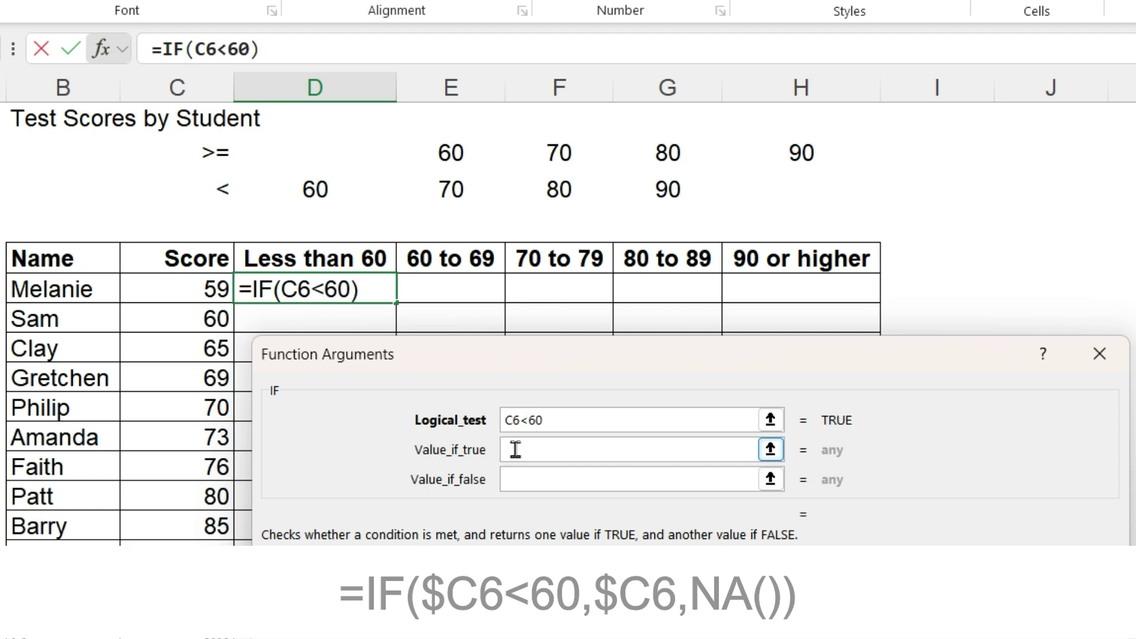
click(208, 291)
click(507, 480)
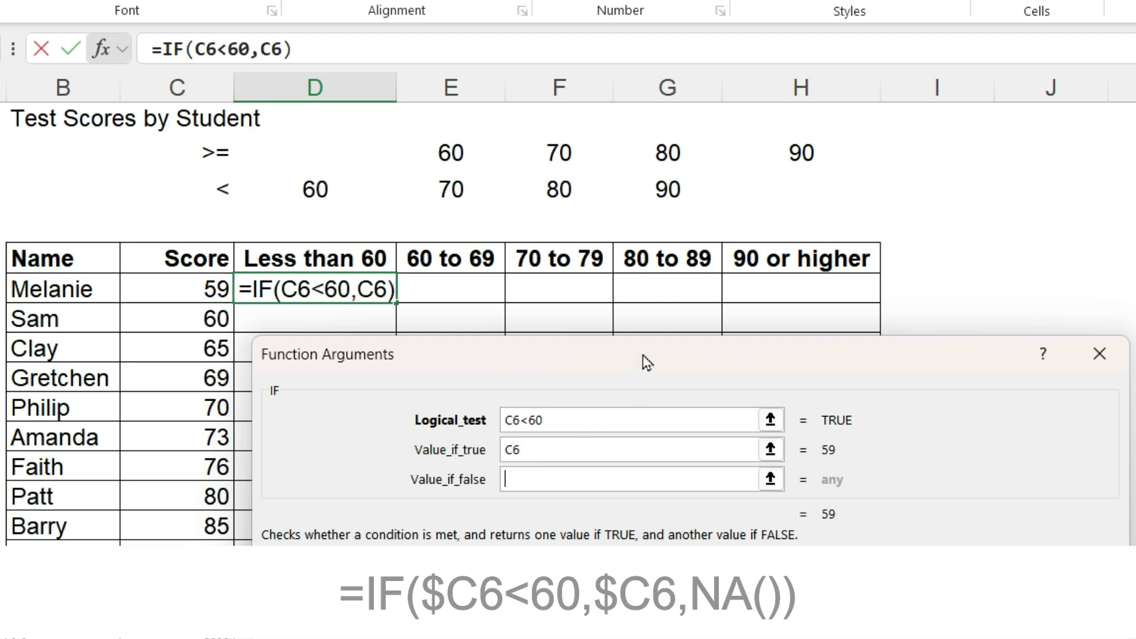
text(NA())
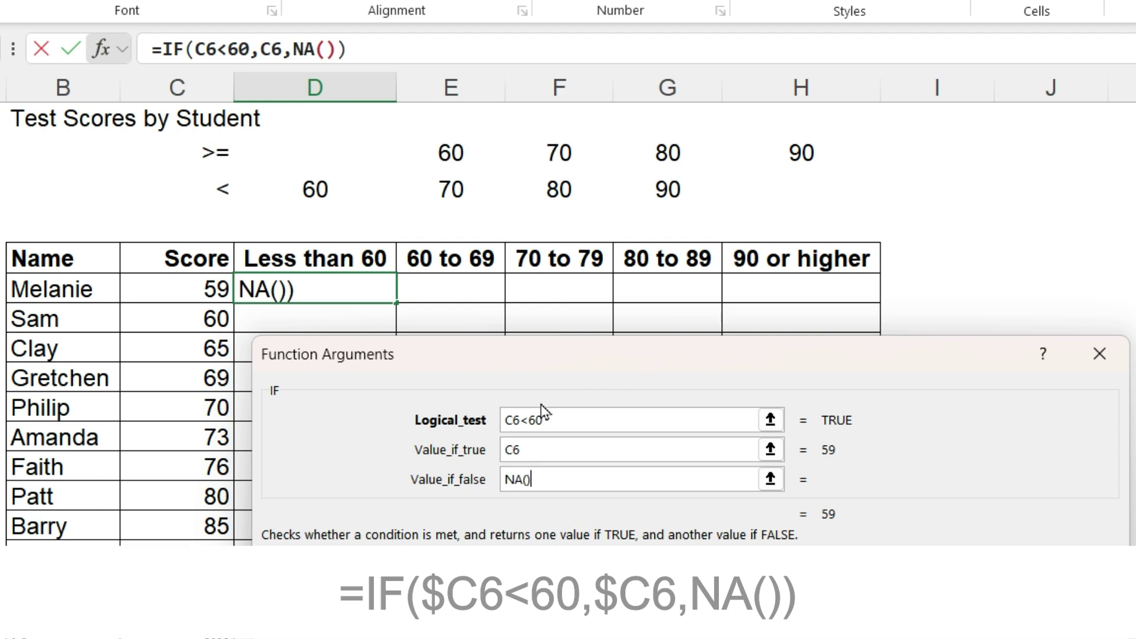
Make column C absolute in both C6 references of the D6 formula and fill it down to D21.
click(508, 423)
click(506, 421)
text($)
click(507, 450)
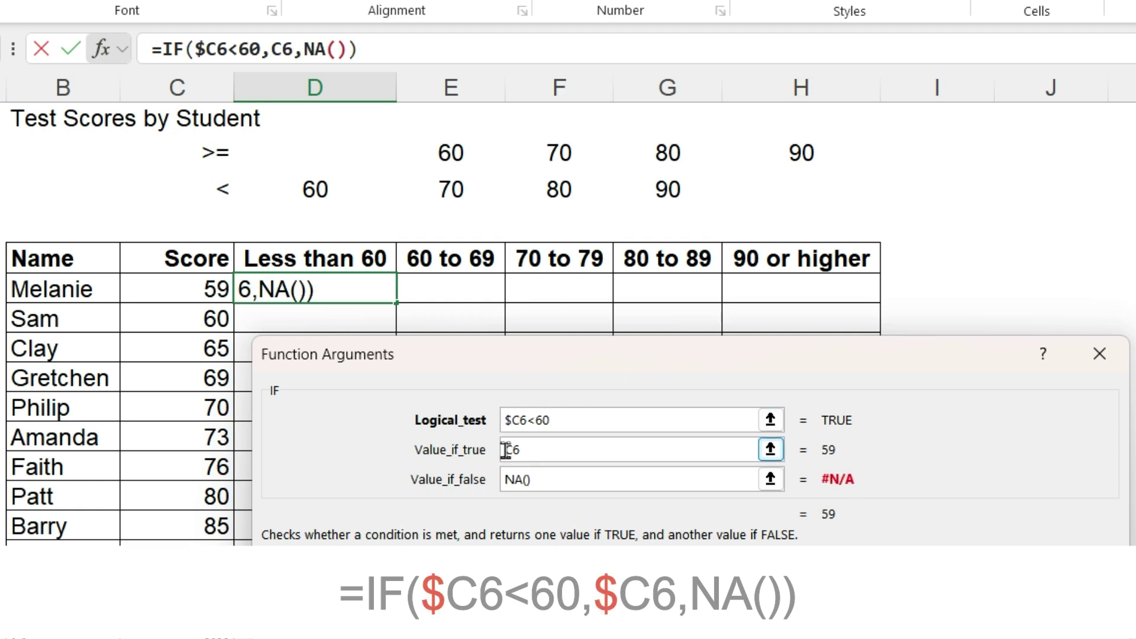
text($)
click(608, 478)
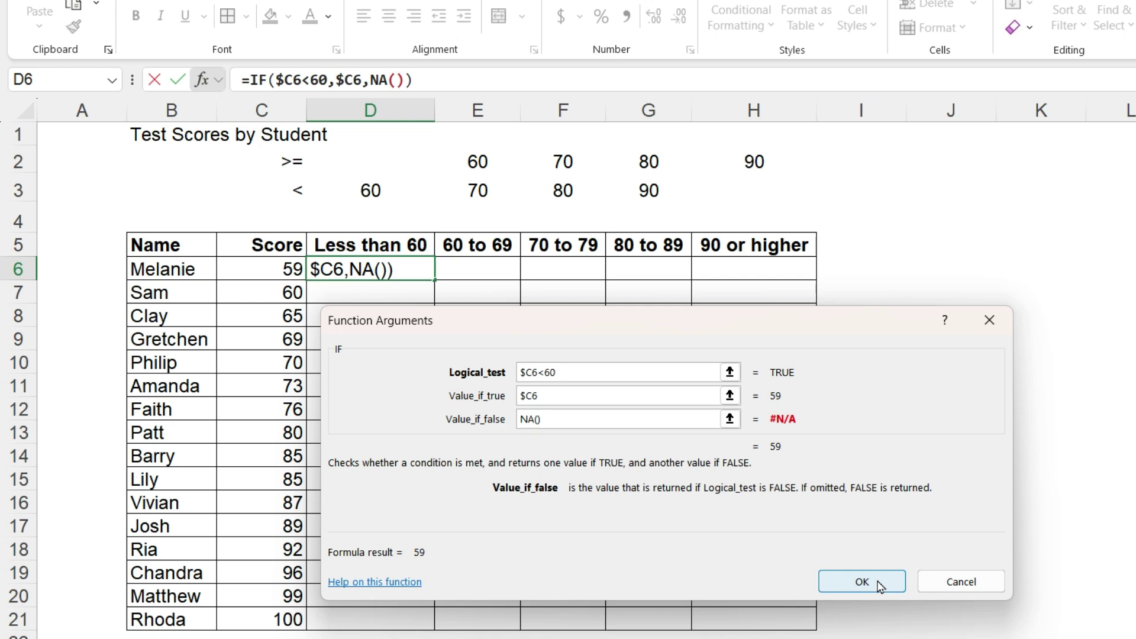
click(880, 586)
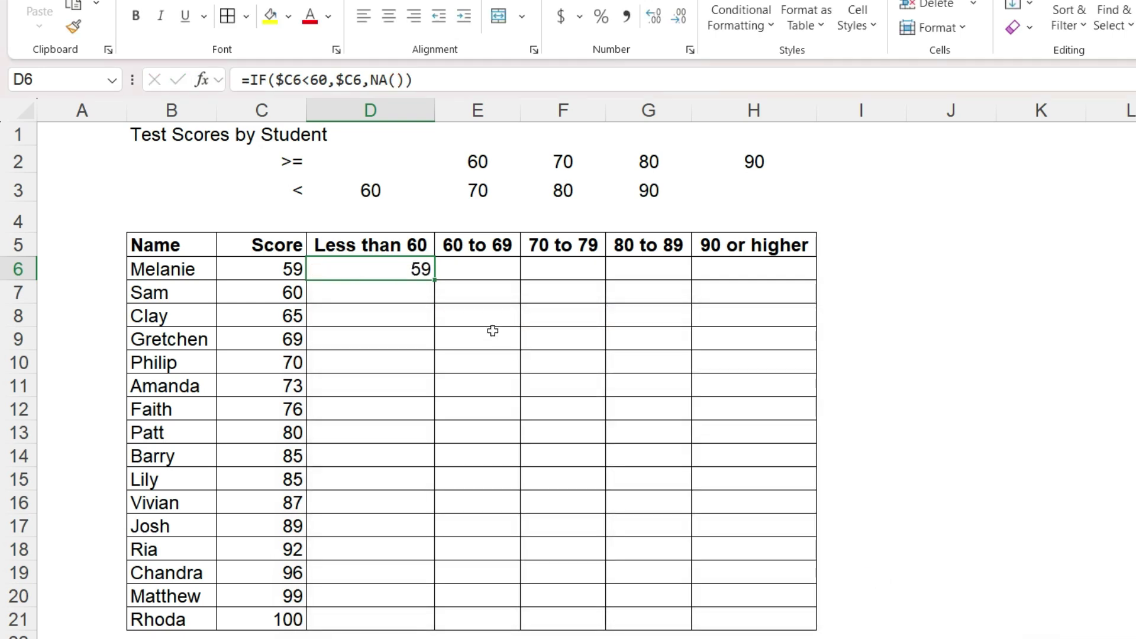
drag(435, 283, 433, 621)
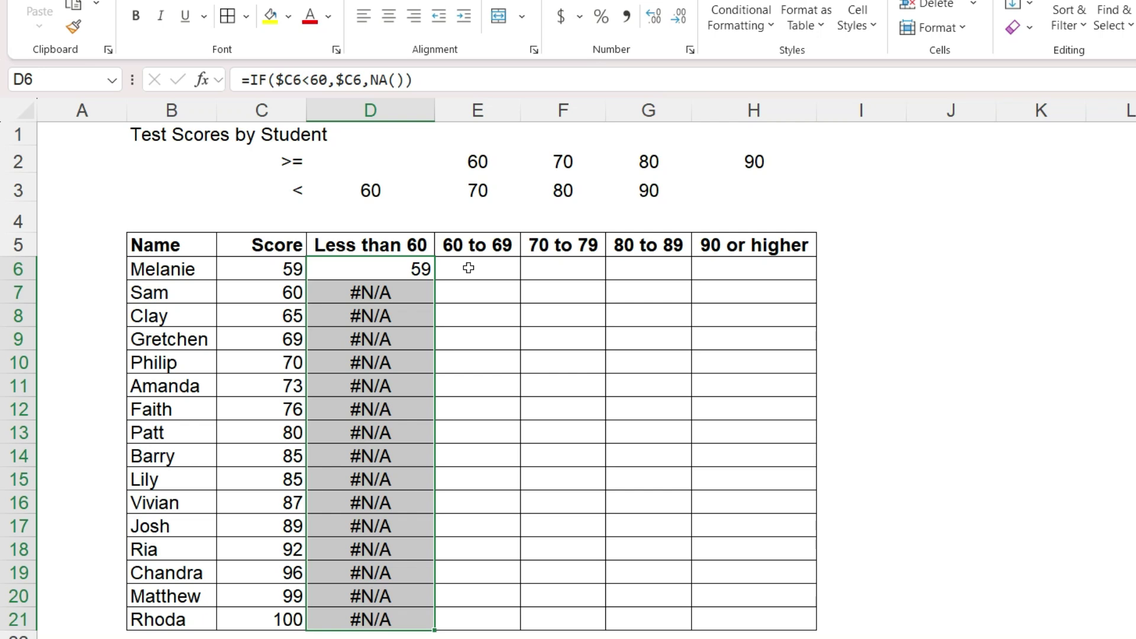
Copy the IF formula from D6 into E6, the first cell of the 60 to 69 column.
click(468, 268)
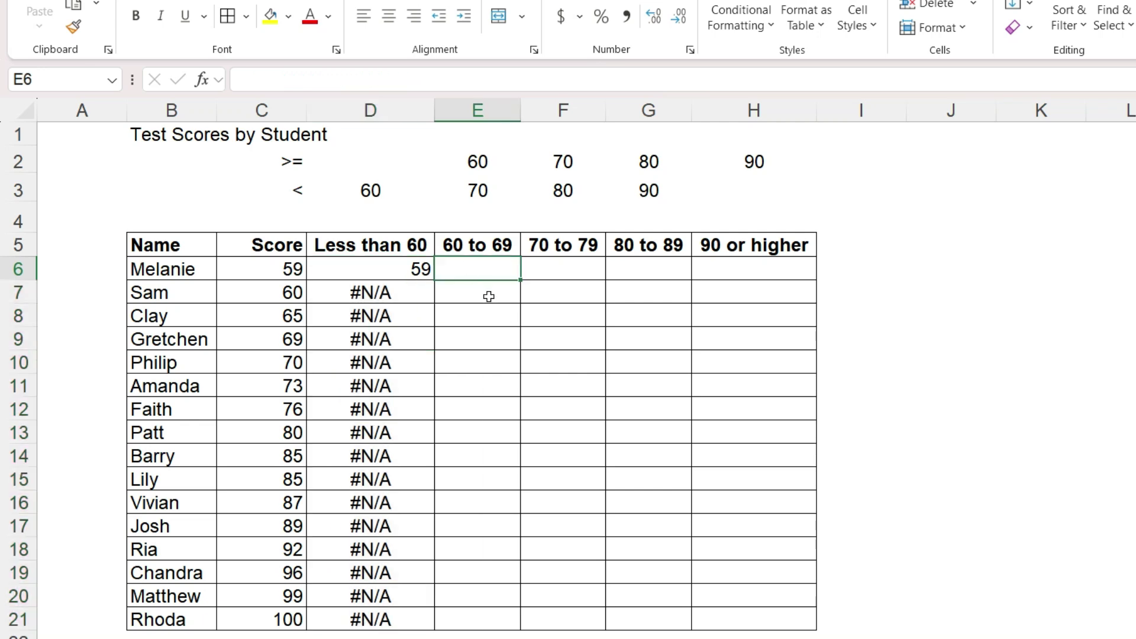
click(378, 269)
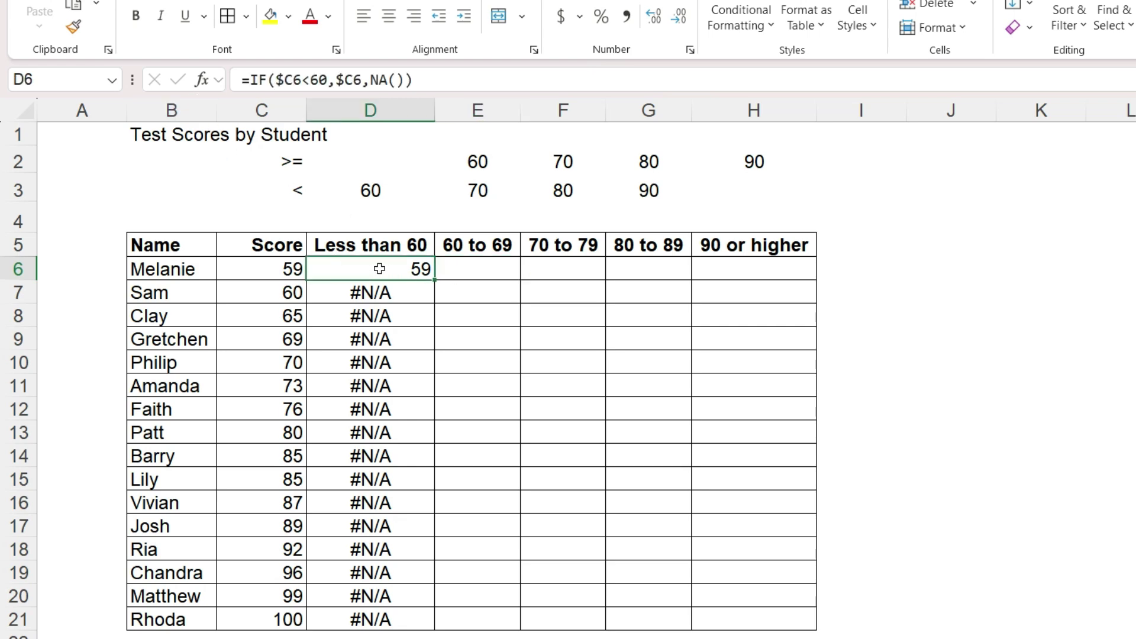
key(ctrl+c)
click(457, 271)
key(ctrl+v)
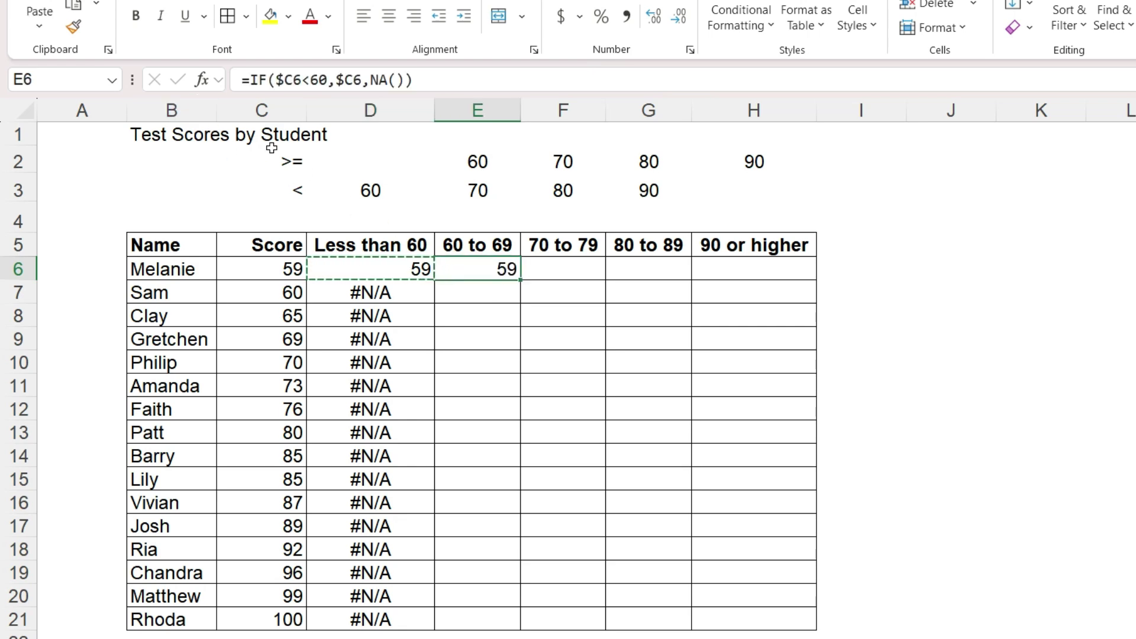
Replace the logical test of the IF formula in E6 with AND(C6>=60,C6<70).
click(202, 79)
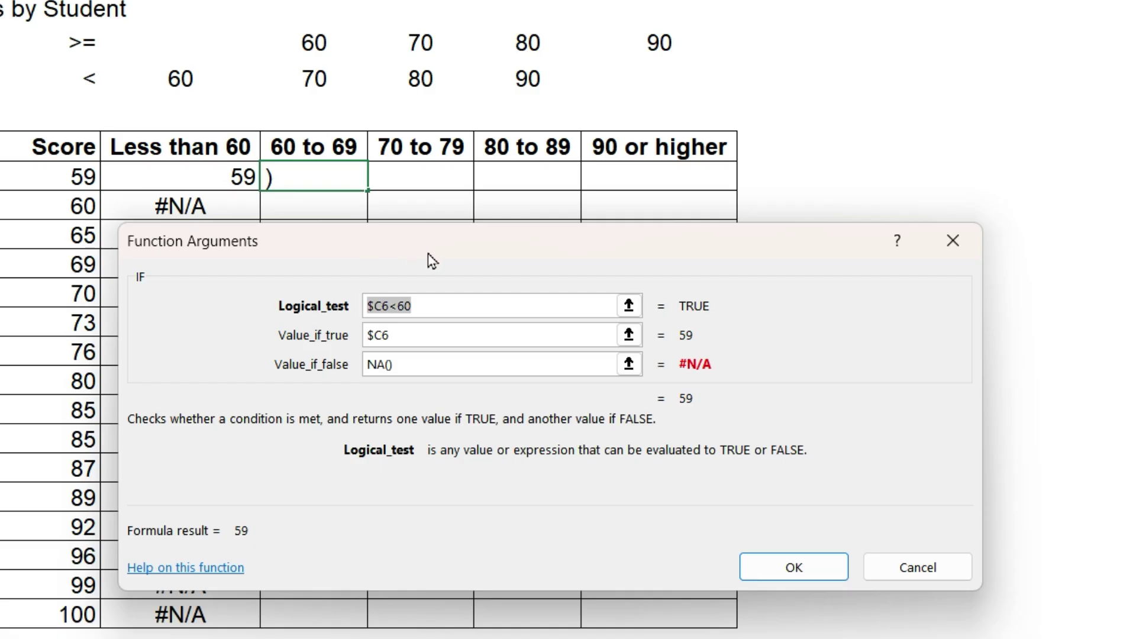
key(BackSpace)
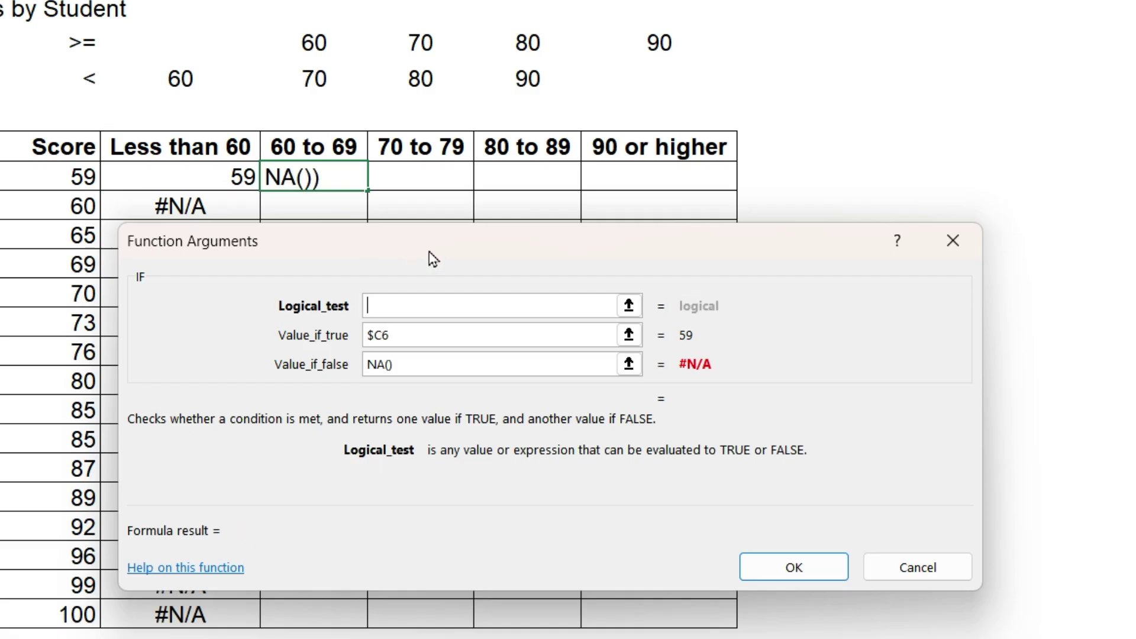
text(AND()
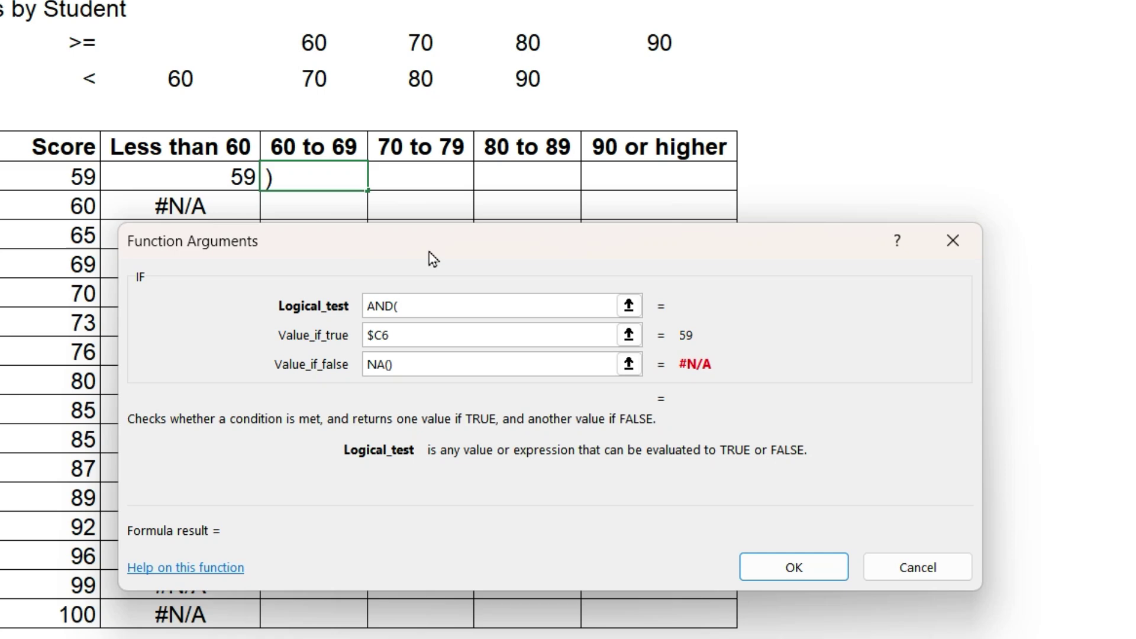
click(74, 177)
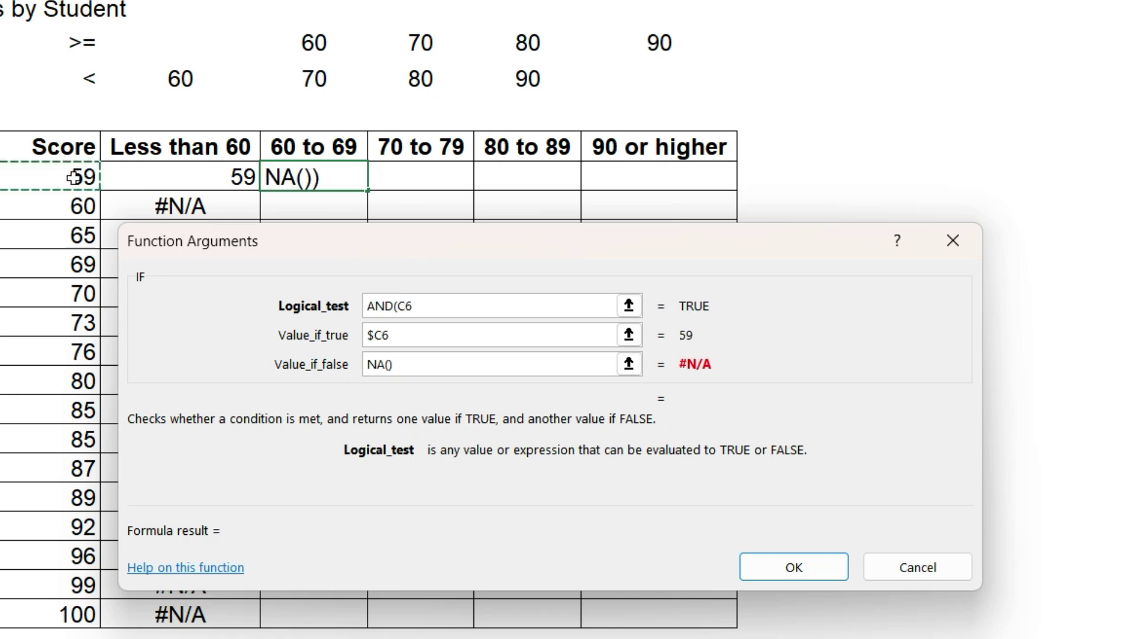
text(>=)
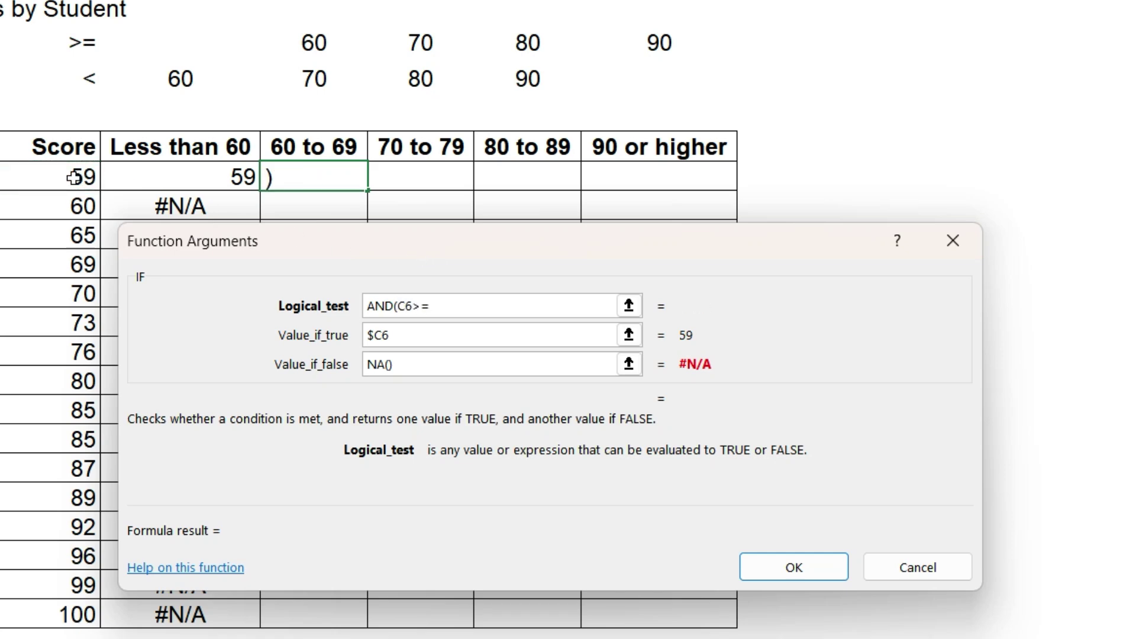
text(60)
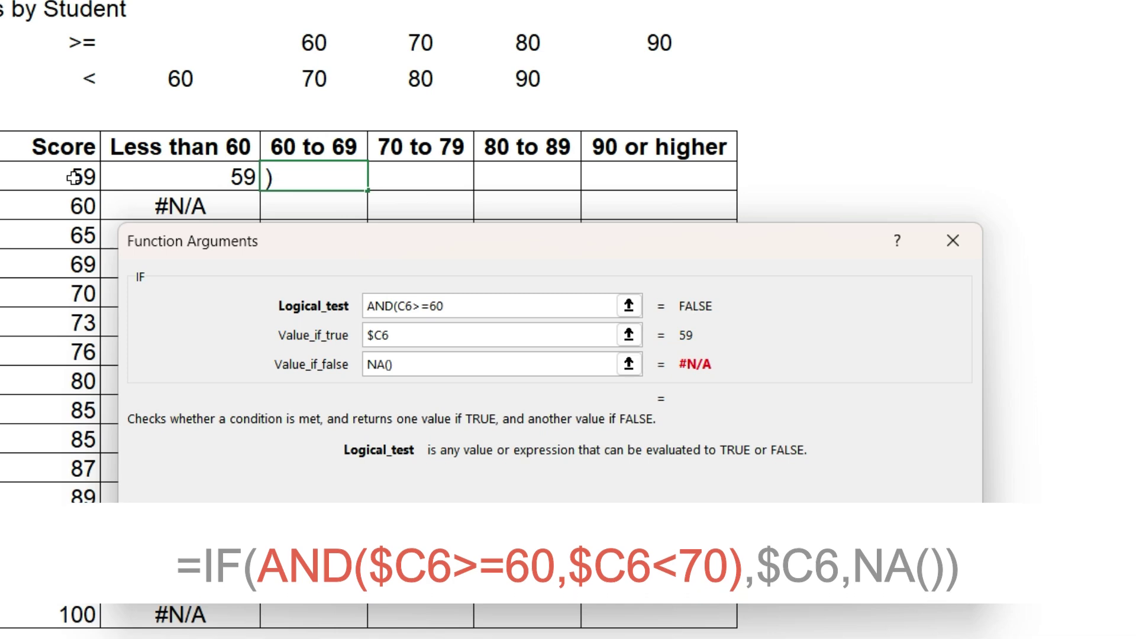
text(,)
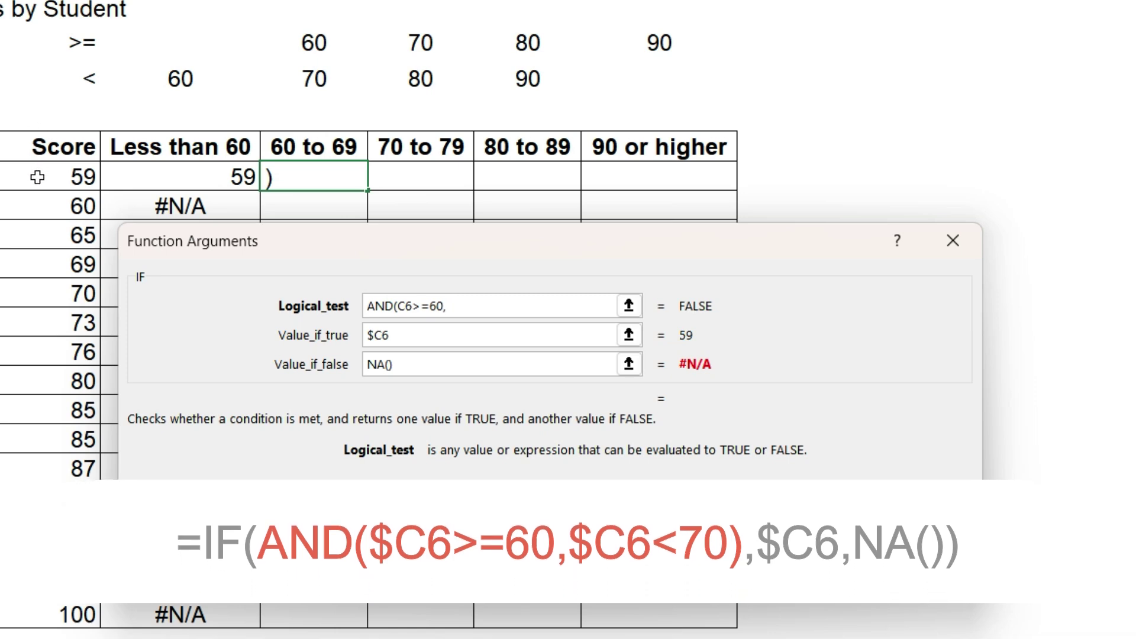
text(C6<70)
Make column C absolute in both references of the E6 AND test and fill the formula down to E21.
click(400, 306)
text($)
click(455, 306)
text($)
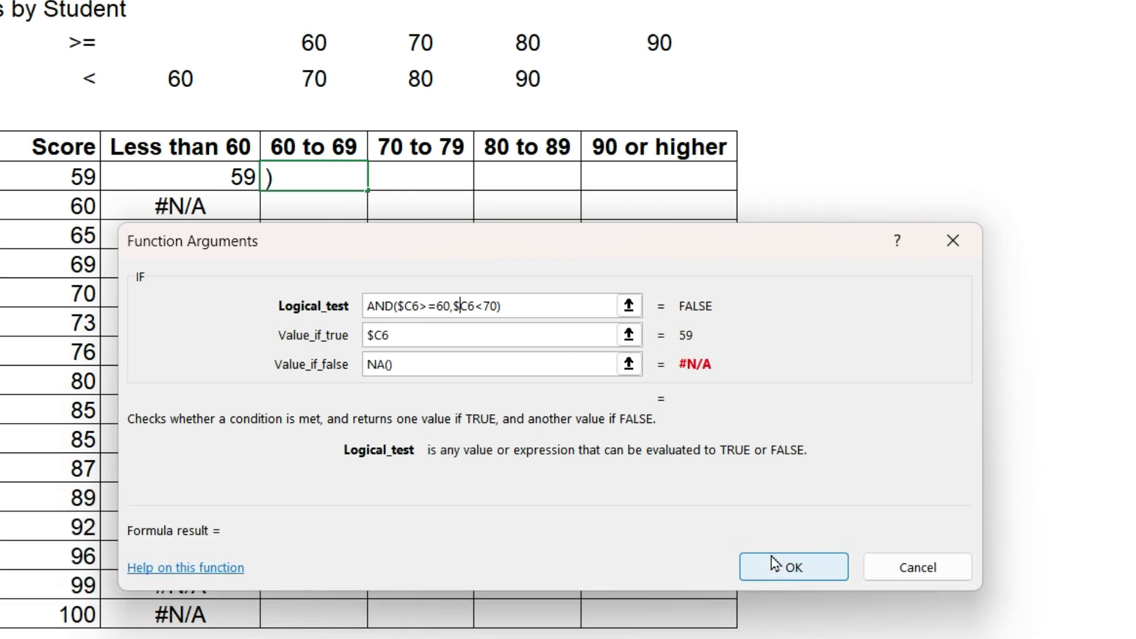
click(776, 566)
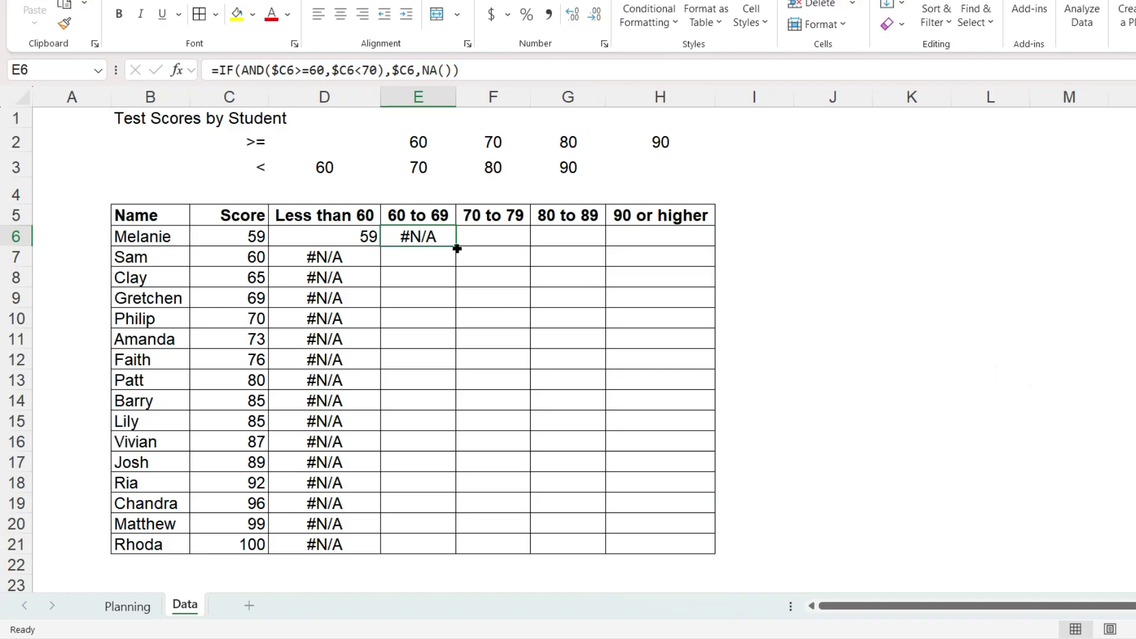
double_click(456, 248)
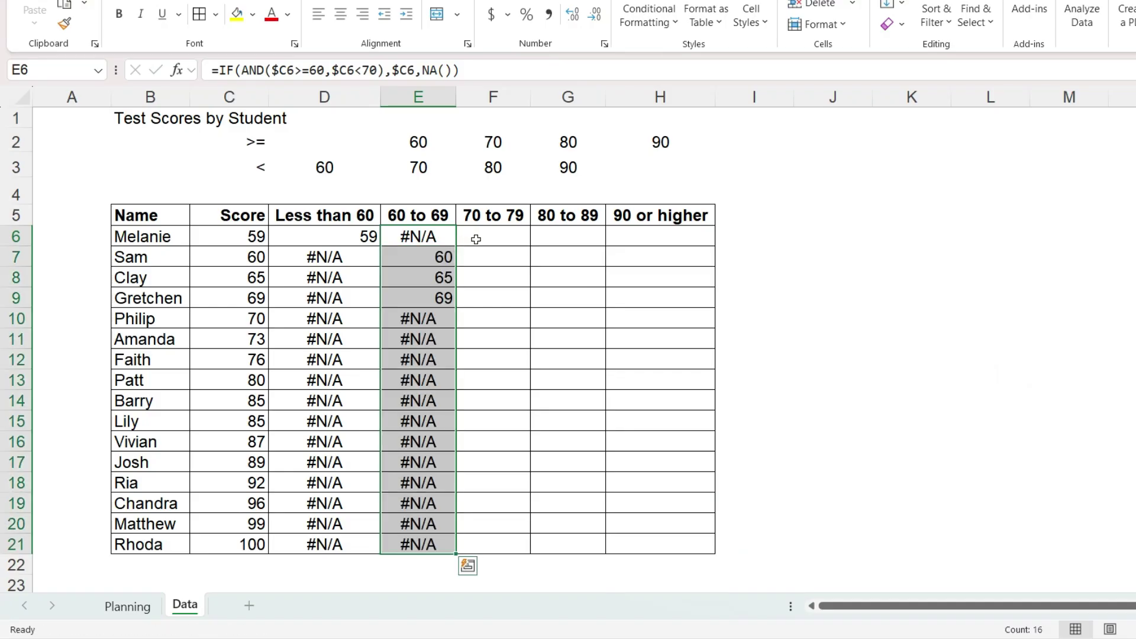
Copy the IF formula from E6 into F6, the first cell of the 70 to 79 column.
click(478, 239)
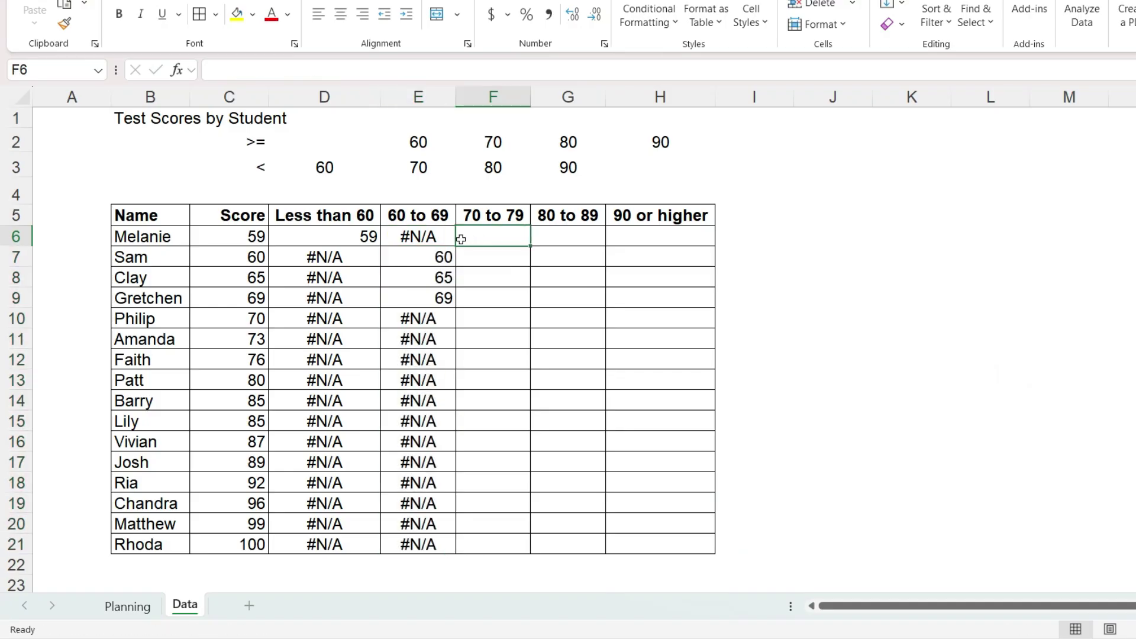
click(437, 236)
key(ctrl+c)
click(484, 240)
key(ctrl+v)
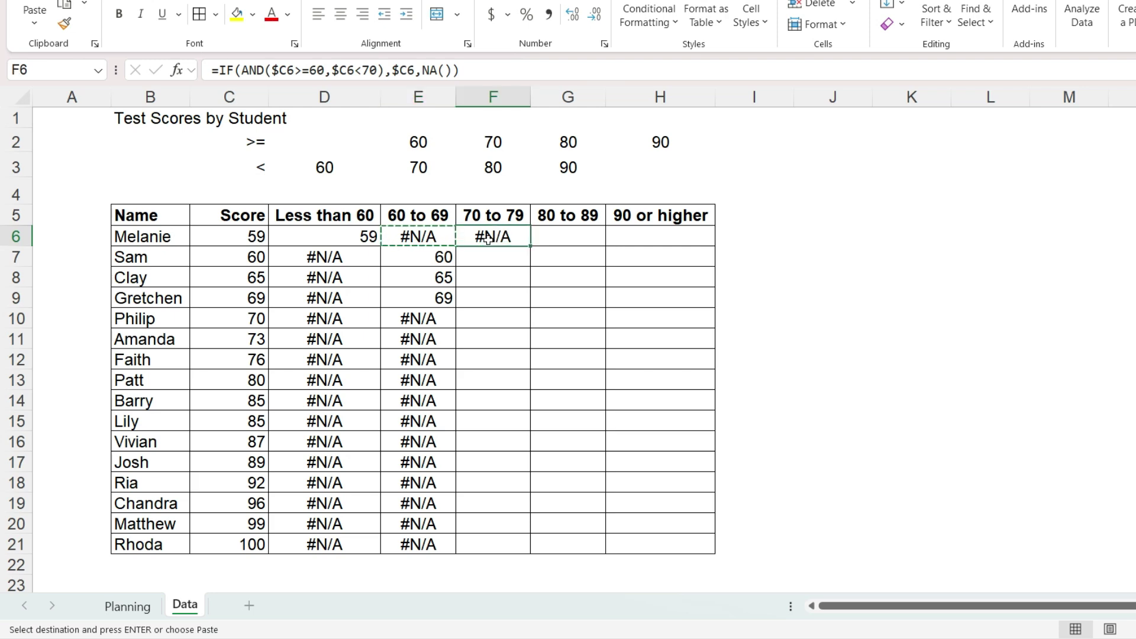
Replace the logical test of the IF formula in F6 with AND(C6>=F2,C6<F3), referencing the band limit cells.
click(176, 70)
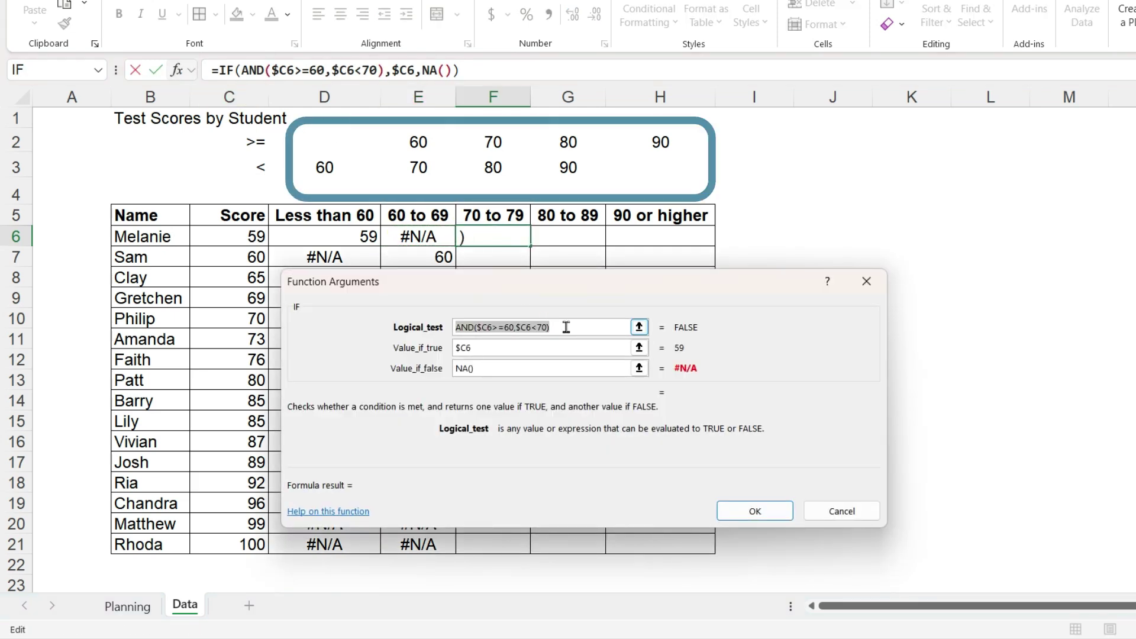
key(BackSpace)
text(AND()
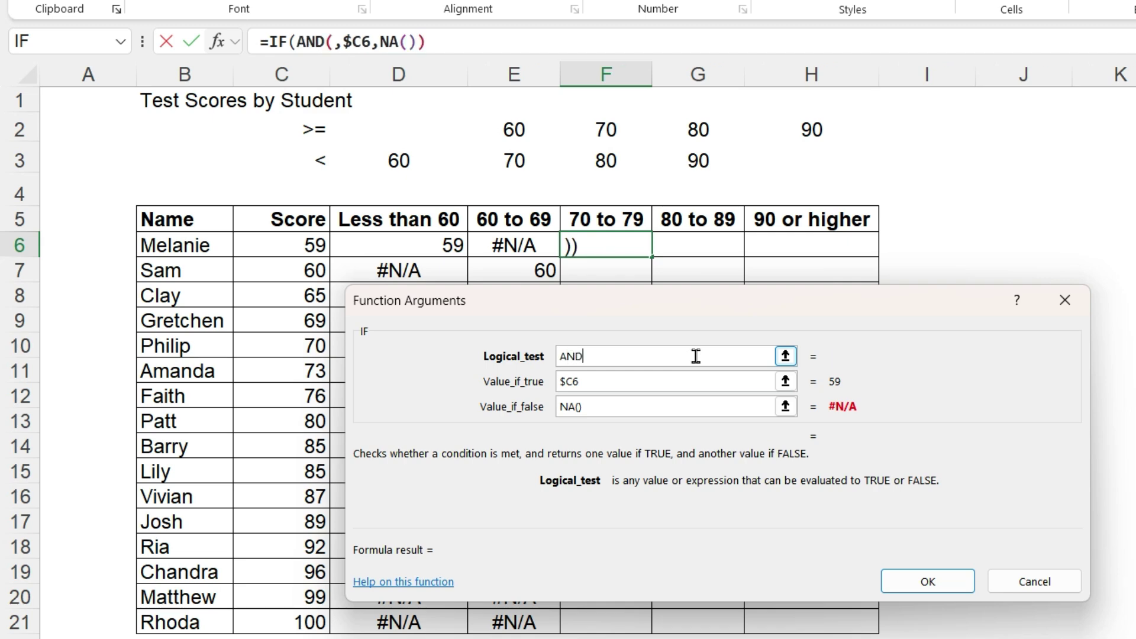
click(314, 249)
text(>=)
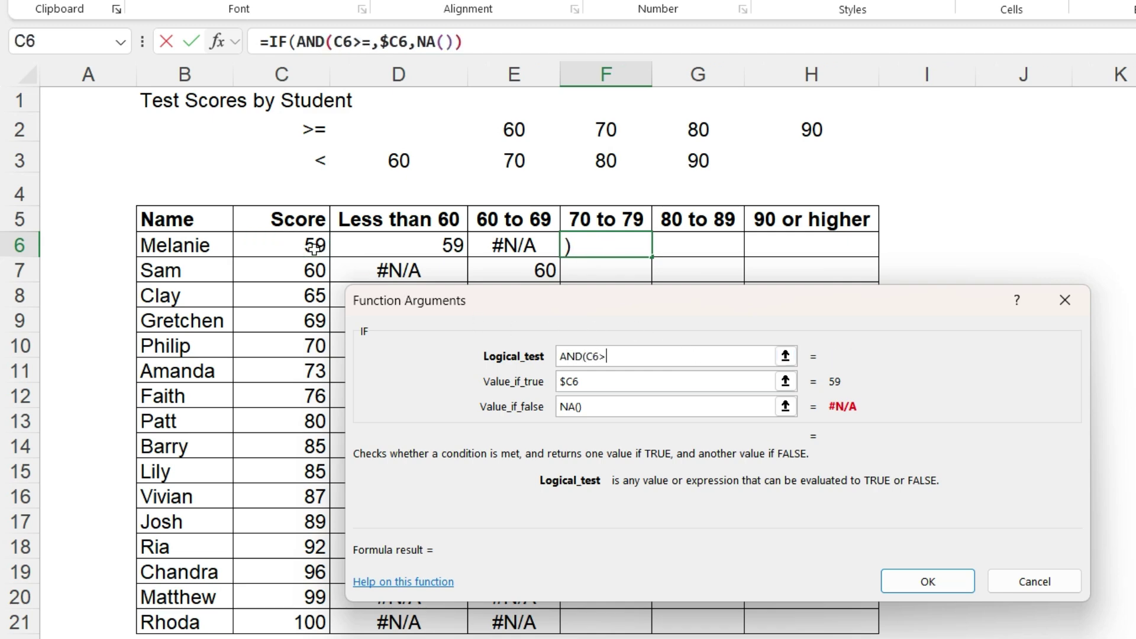
click(603, 132)
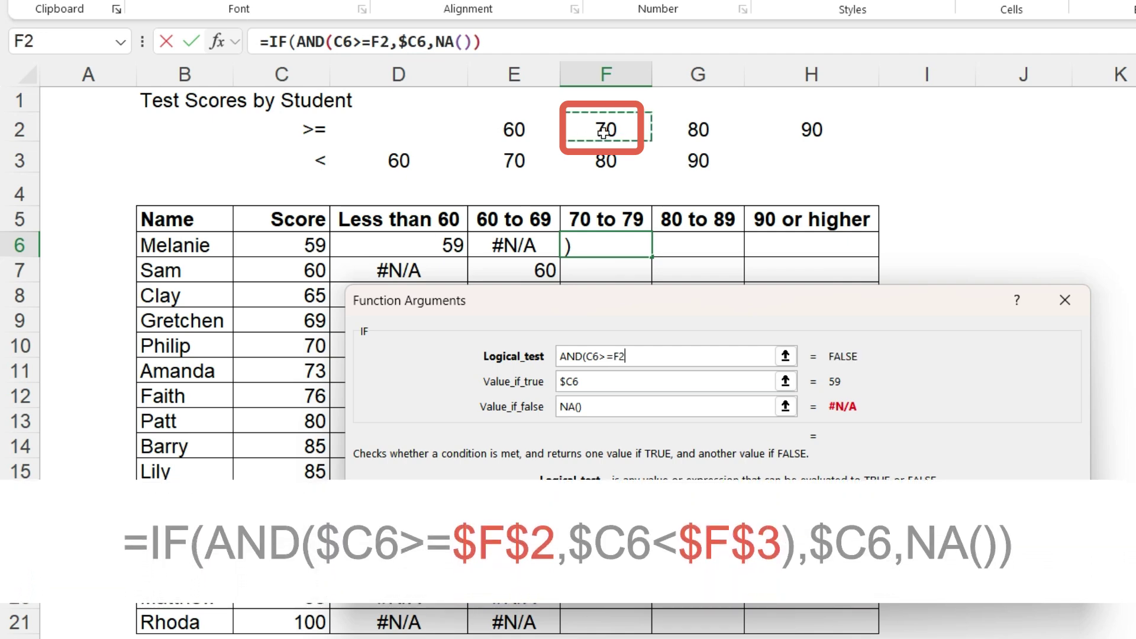
text(,)
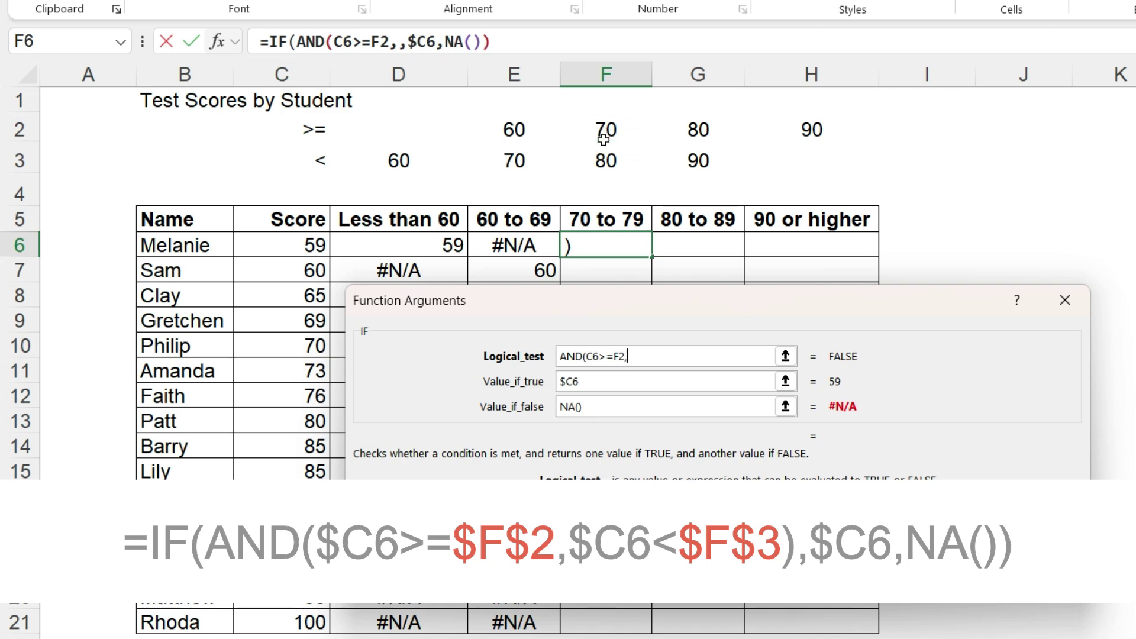
click(300, 248)
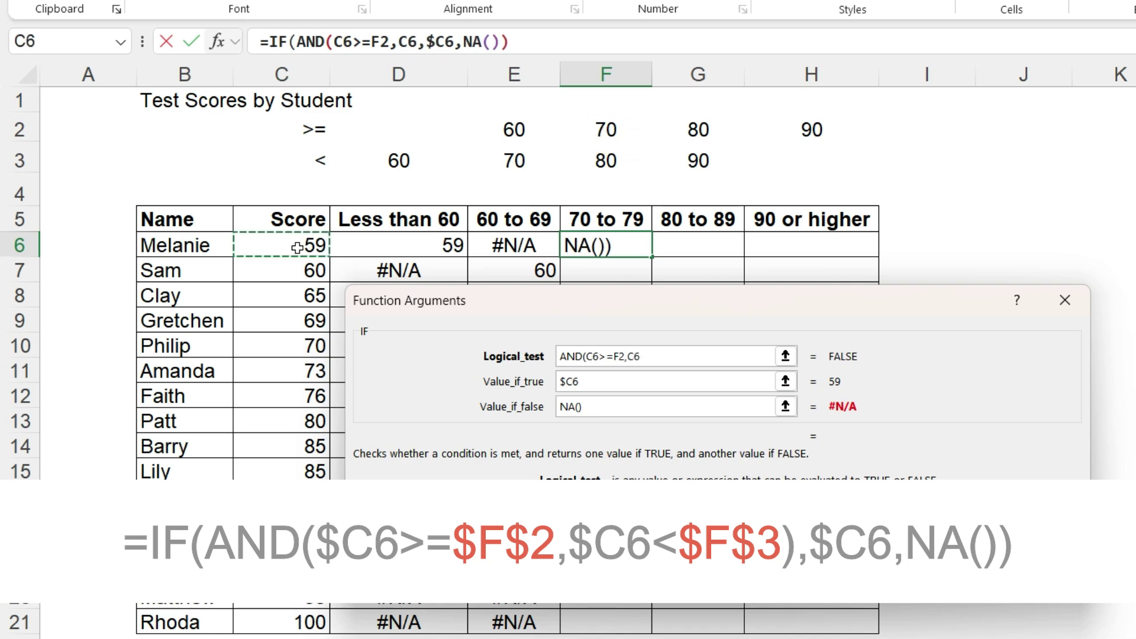
text(<)
click(587, 167)
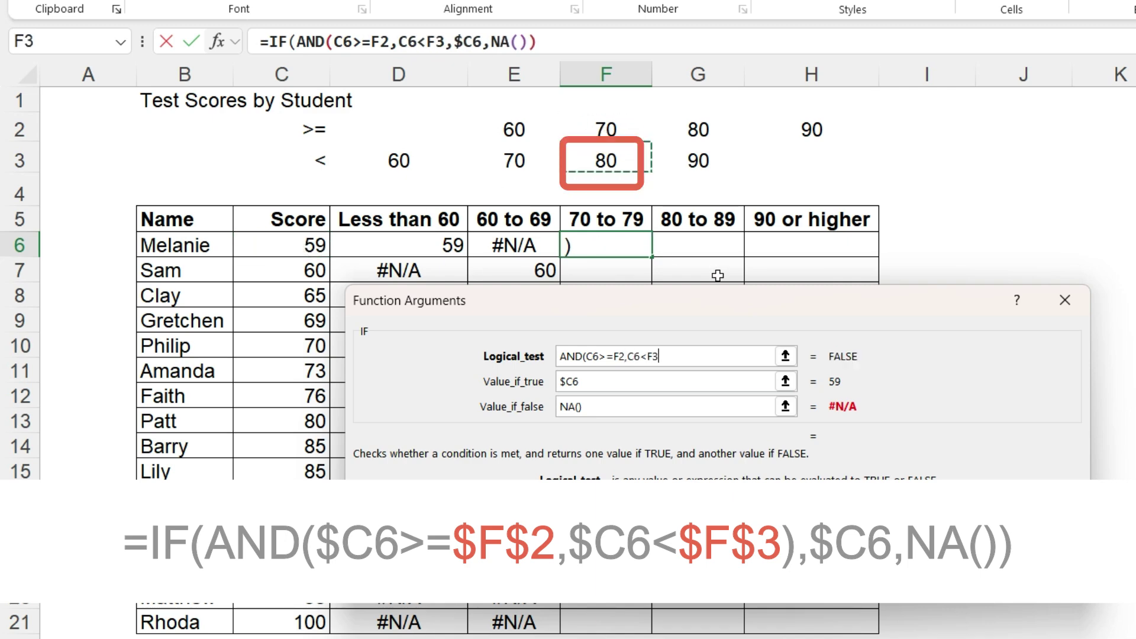
text())
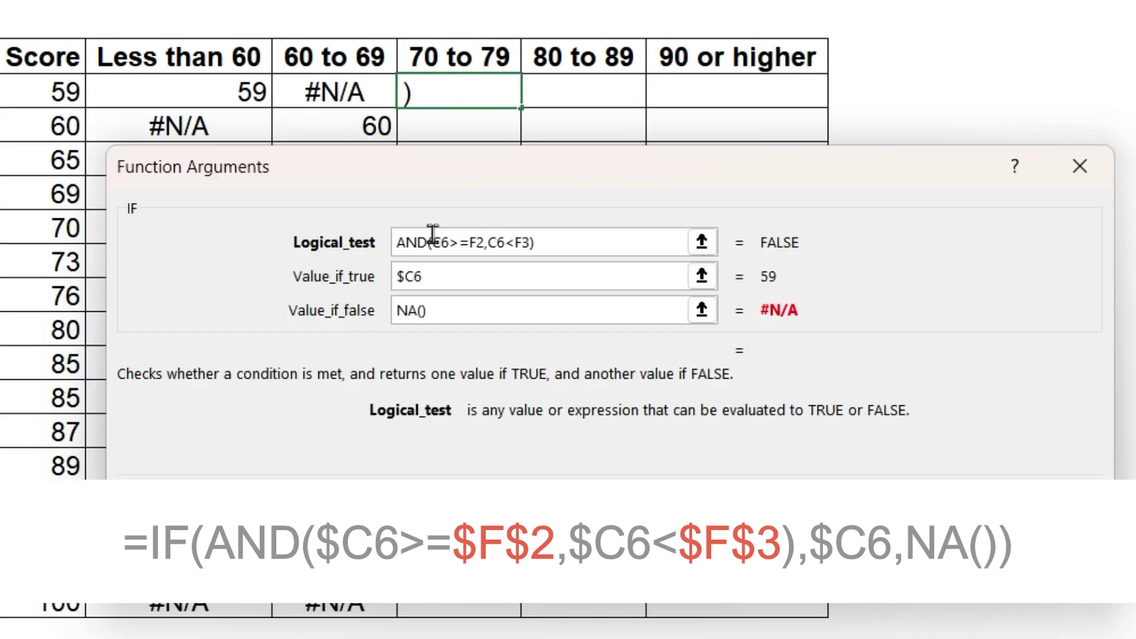
Make column C absolute in both C6 references of the F6 logical test.
click(433, 242)
text($)
click(495, 242)
text($)
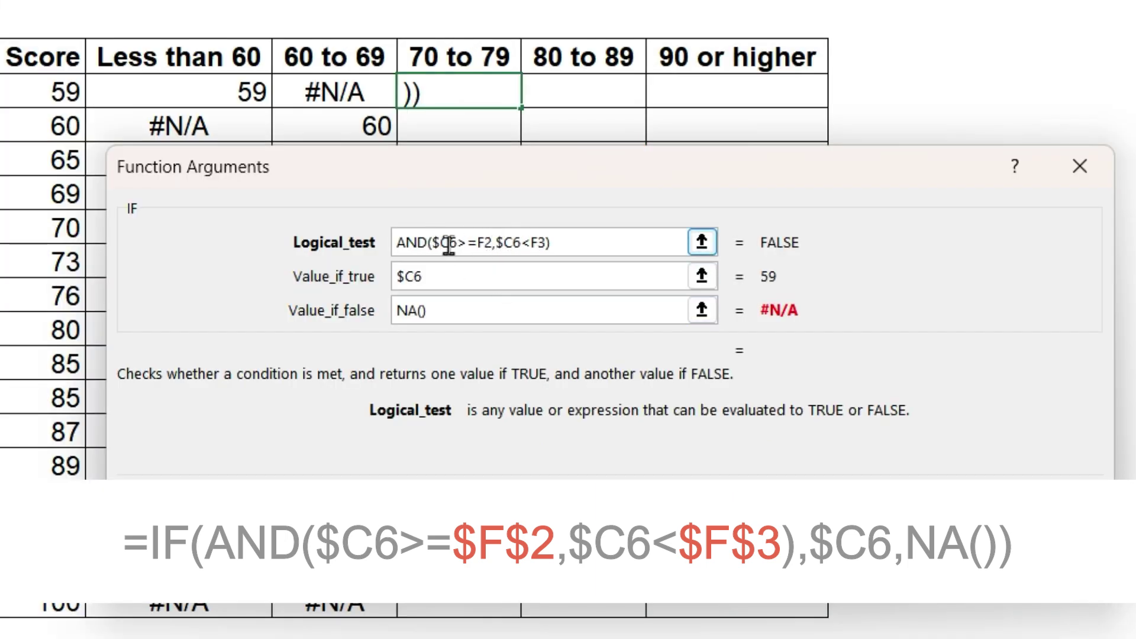
Make the limit references absolute as $F$2 and $F$3 in the F6 test and fill the formula down to F21.
click(482, 247)
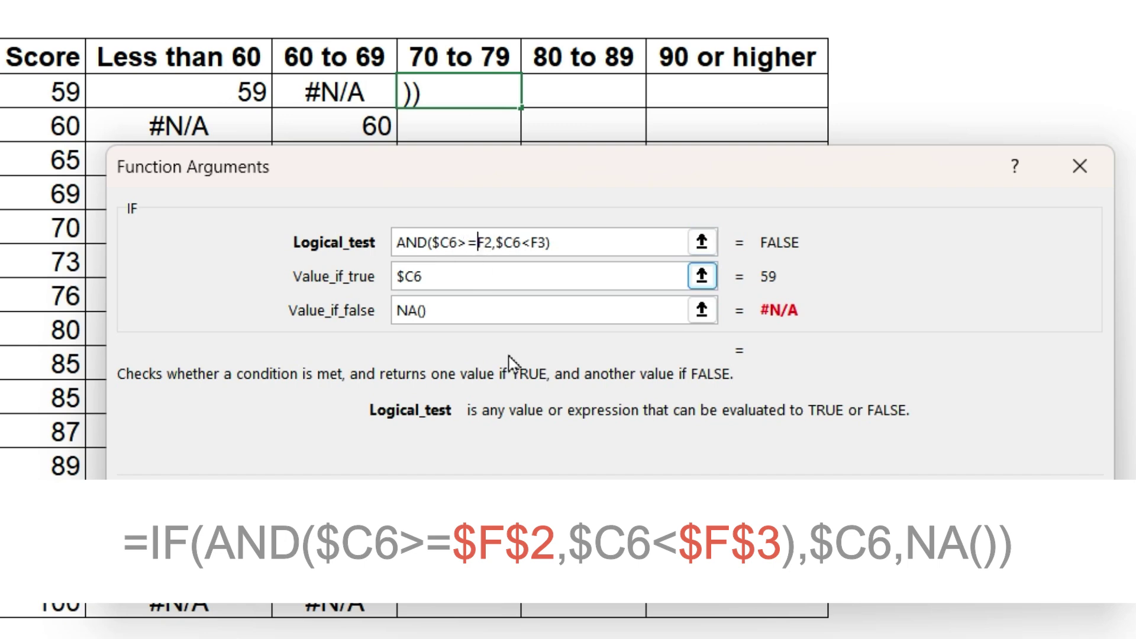
text($)
key(Right)
text($F)
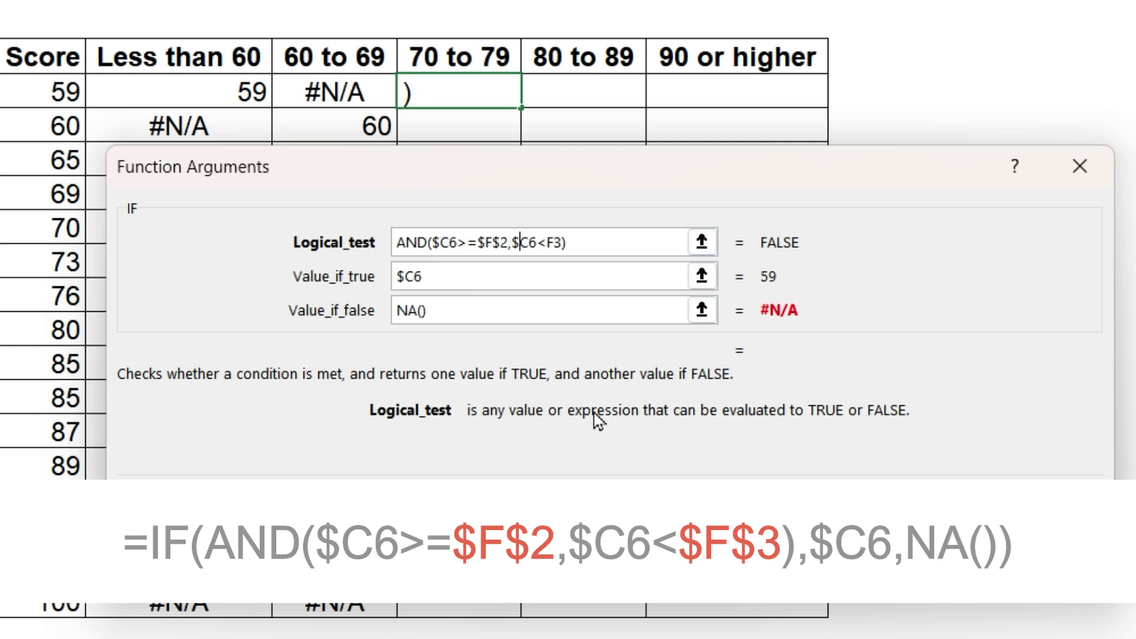
text($2,)
text($F$)
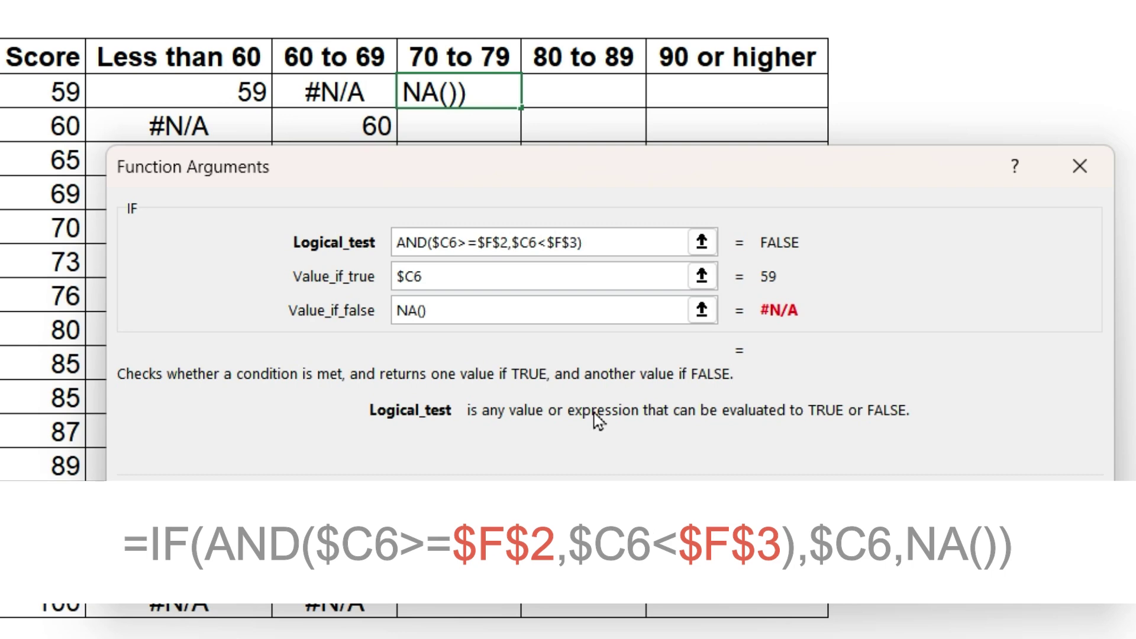
click(482, 312)
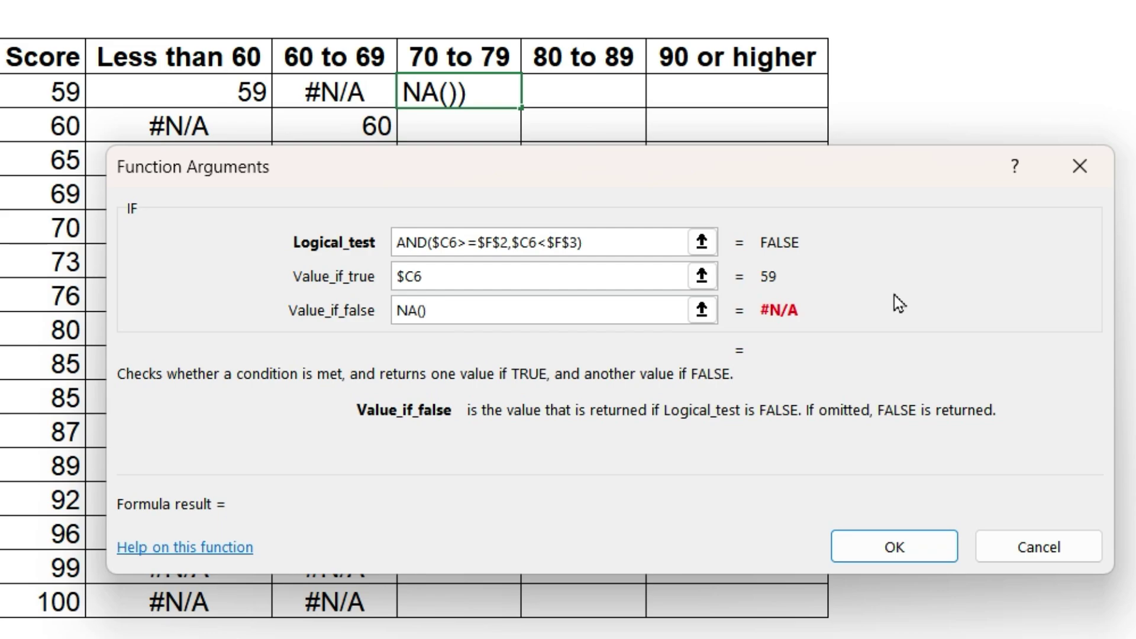
click(896, 545)
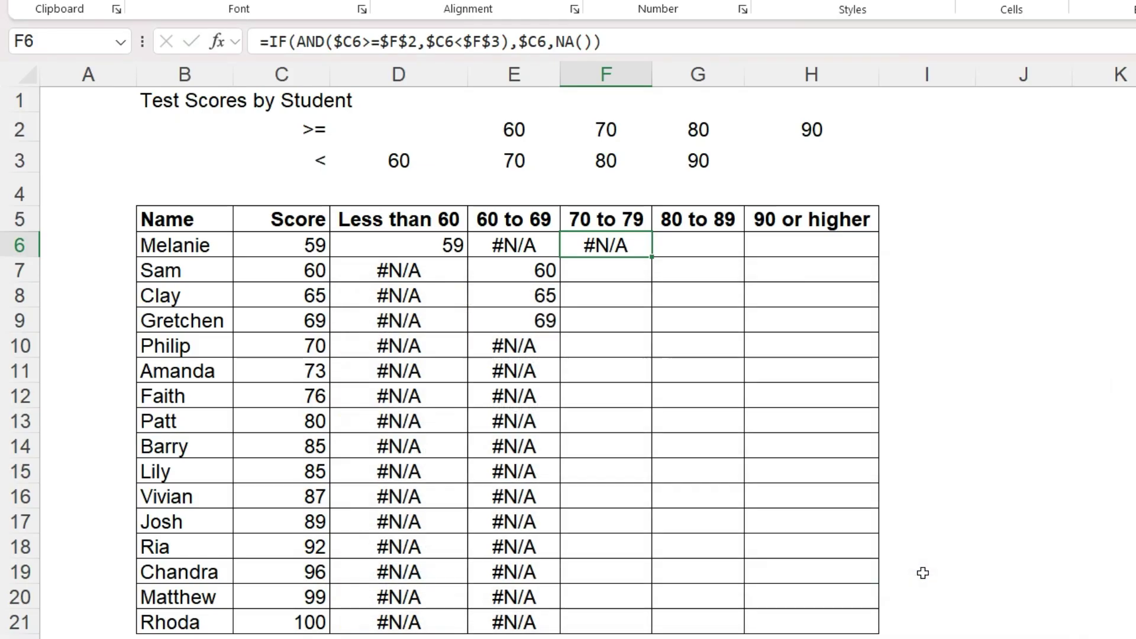
double_click(651, 257)
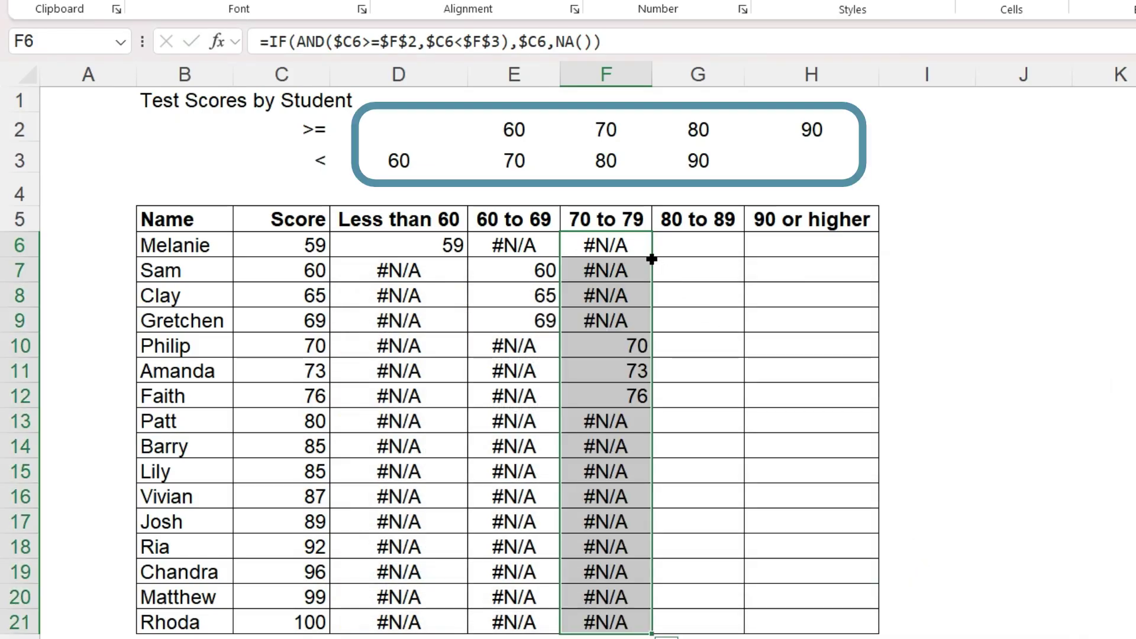
Try 75 as the upper limit of the 70 to 79 band in F3, and undo the change.
click(632, 146)
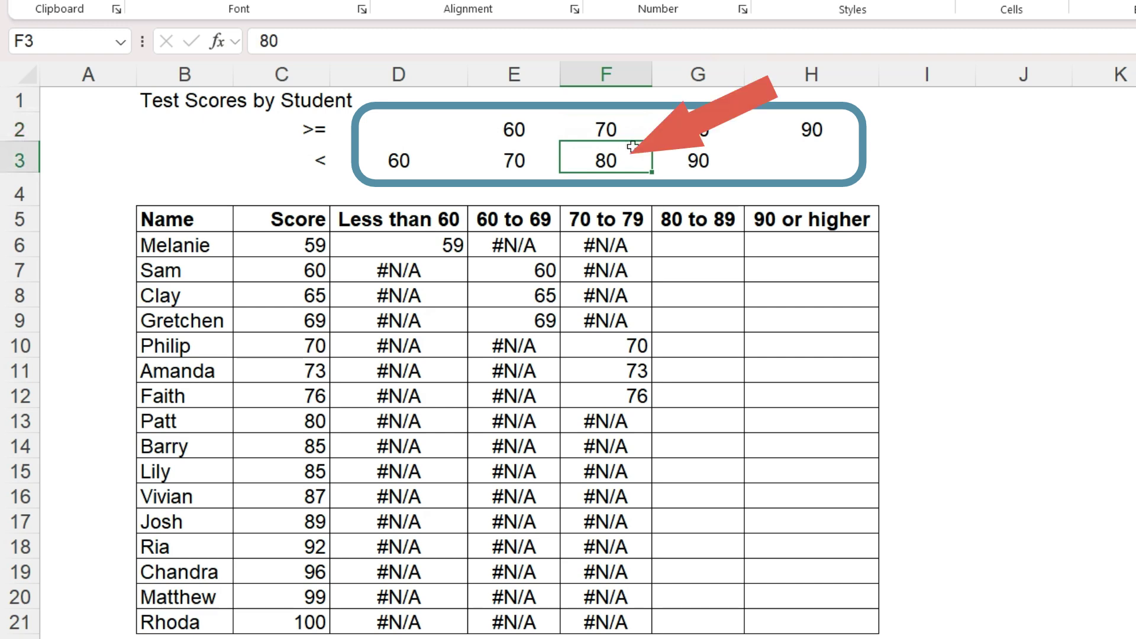
text(75)
key(Return)
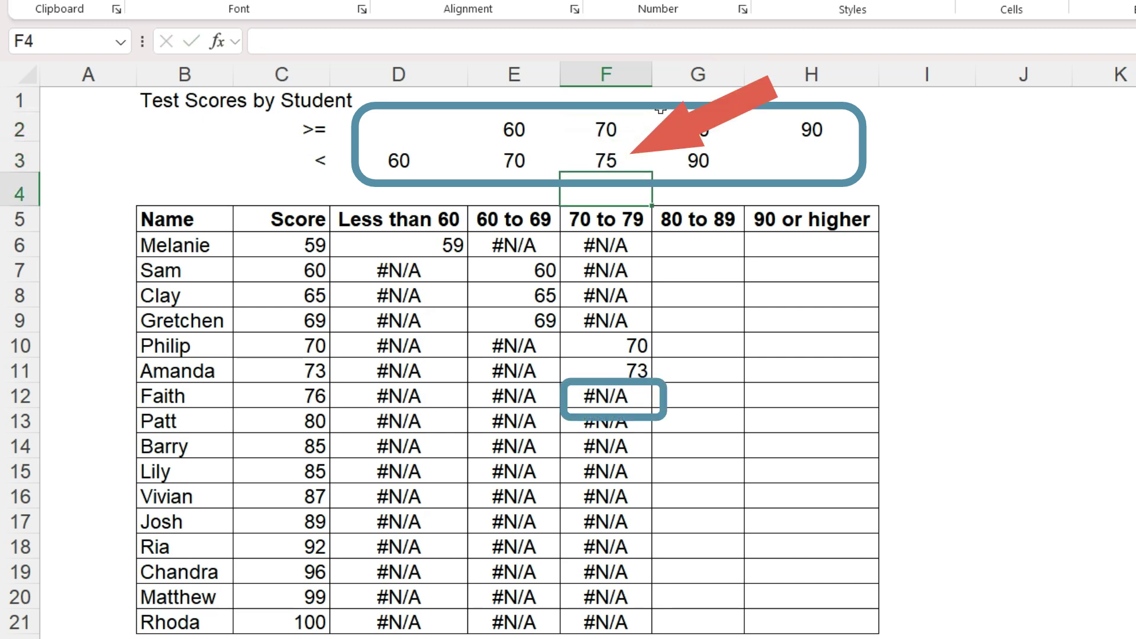
key(ctrl+z)
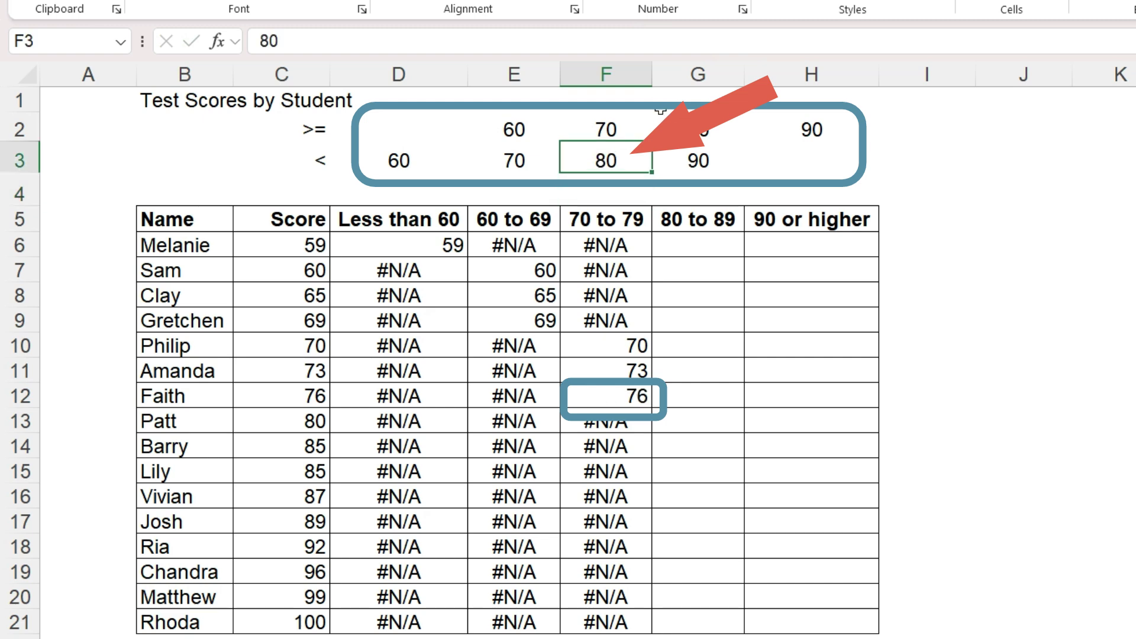
Clear the formulas in F6:F21 and copy the IF formula with typed limits from E6 into F6.
drag(621, 245, 621, 621)
key(Delete)
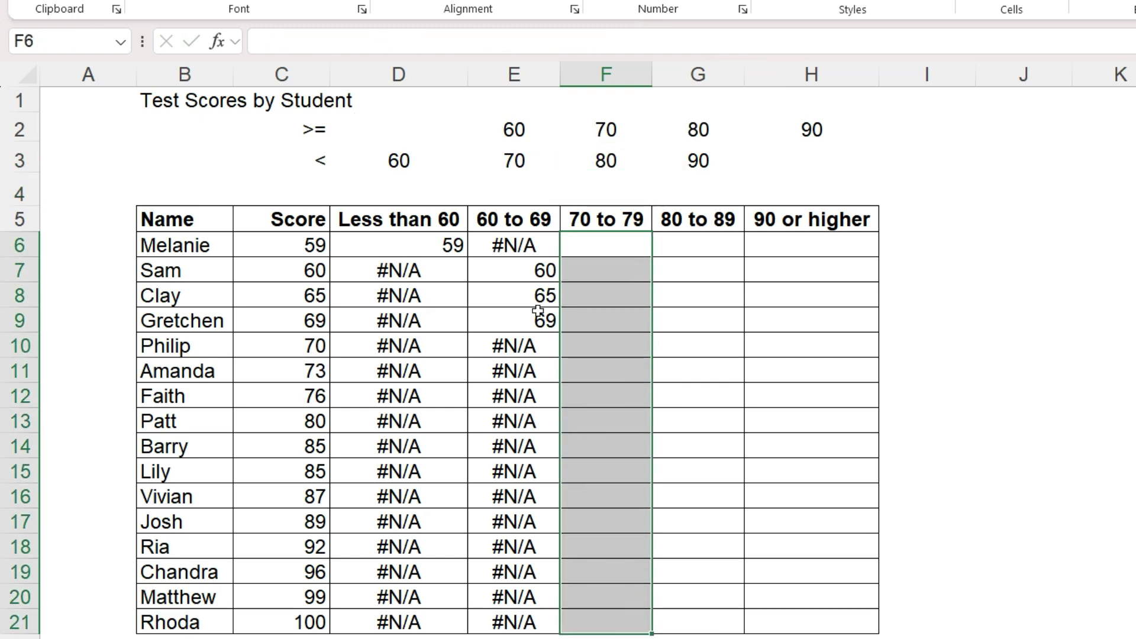
click(526, 245)
key(ctrl+c)
click(596, 245)
key(ctrl+v)
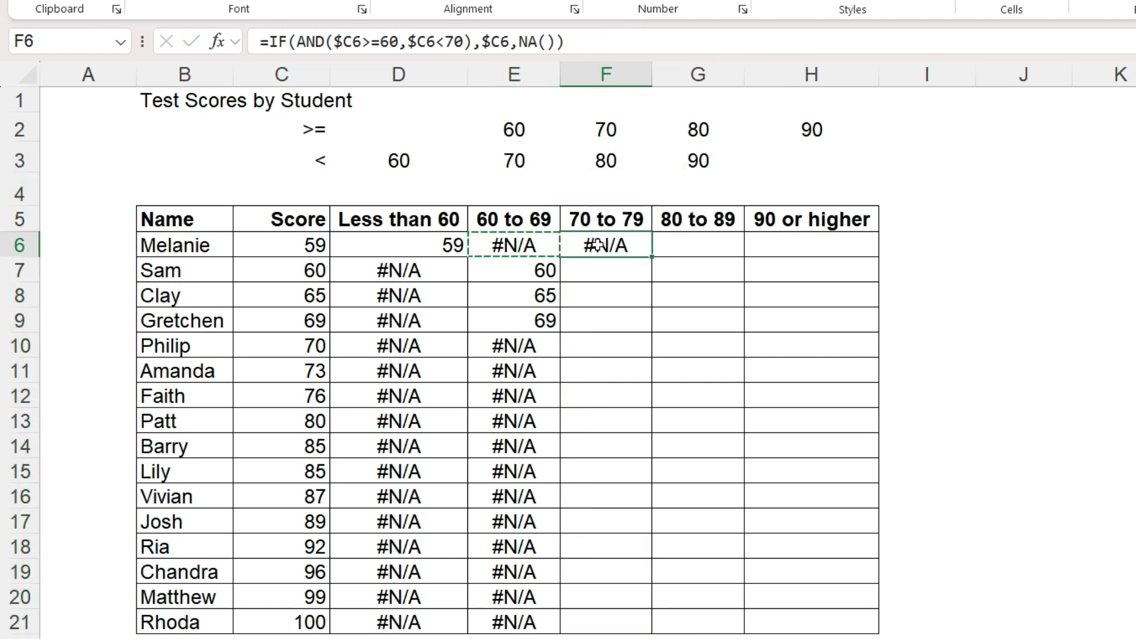
Change the limits in the F6 logical test so it reads AND($C6>=70,$C6<80).
click(218, 42)
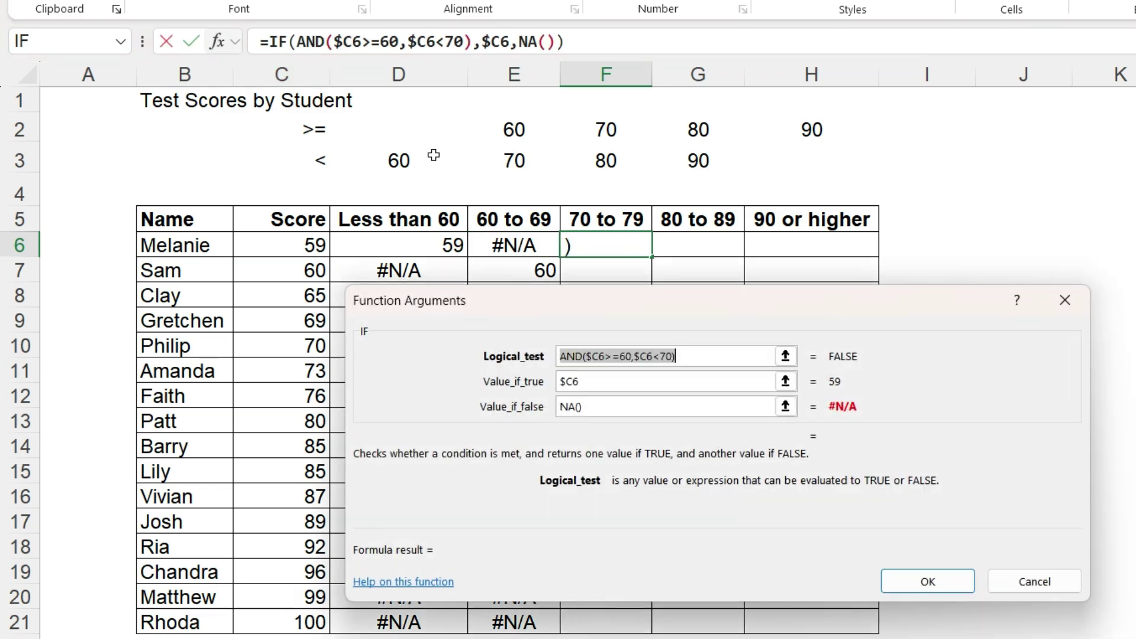
click(620, 357)
key(Delete)
key(Delete)
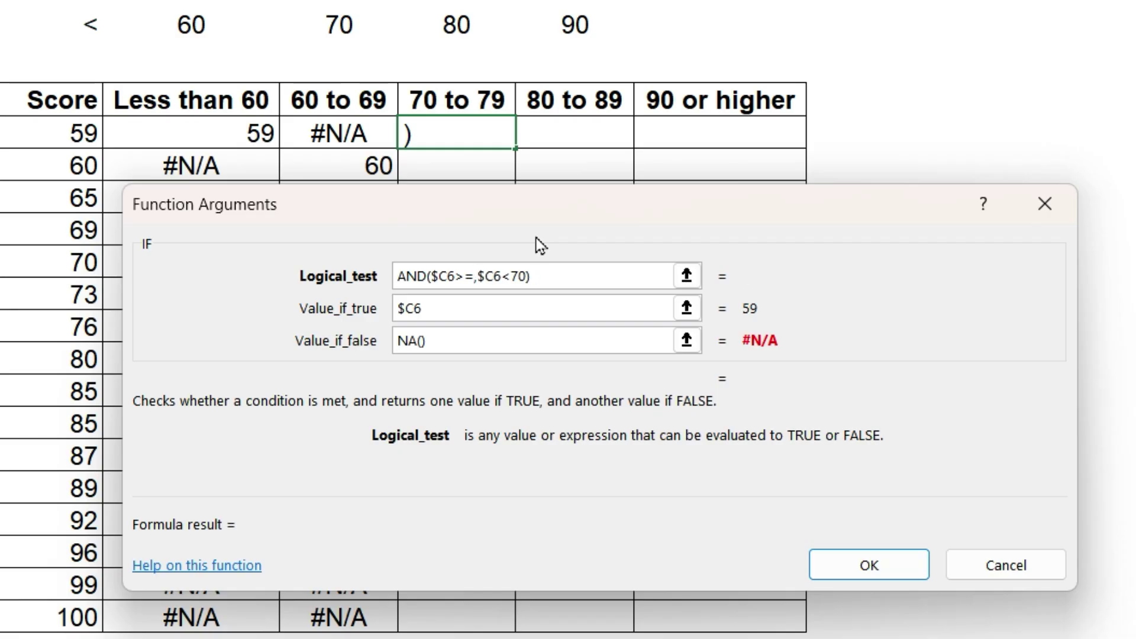
text(70)
click(532, 276)
key(Delete)
text(8)
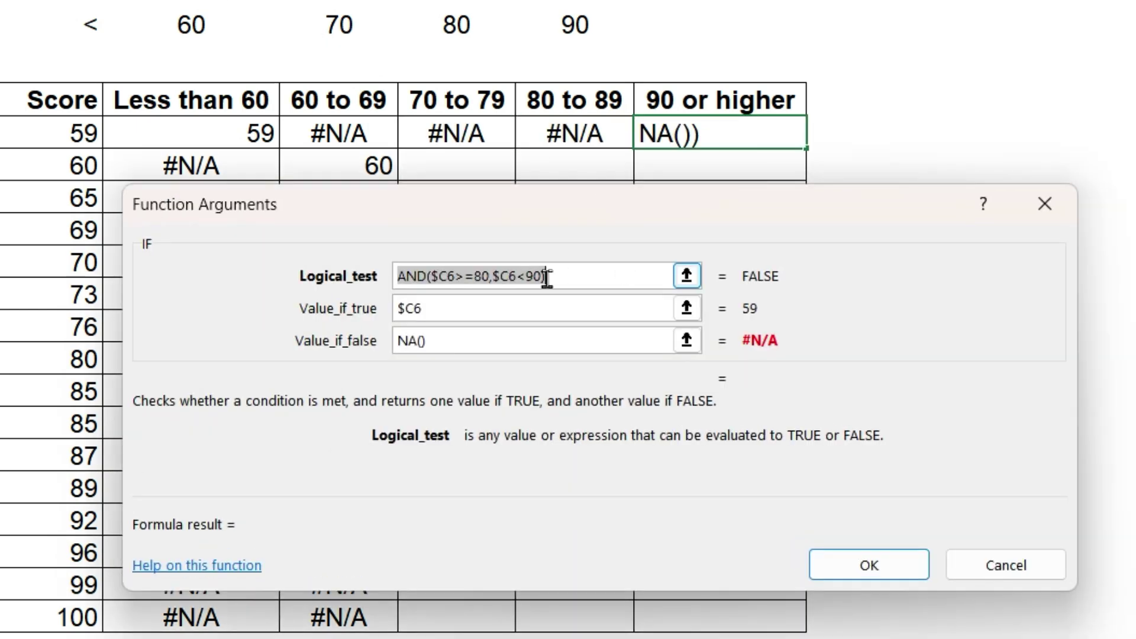
Replace the logical test in H6 with $C6>=90 and fill the formulas of F6:H6 down to row 21.
text($C6)
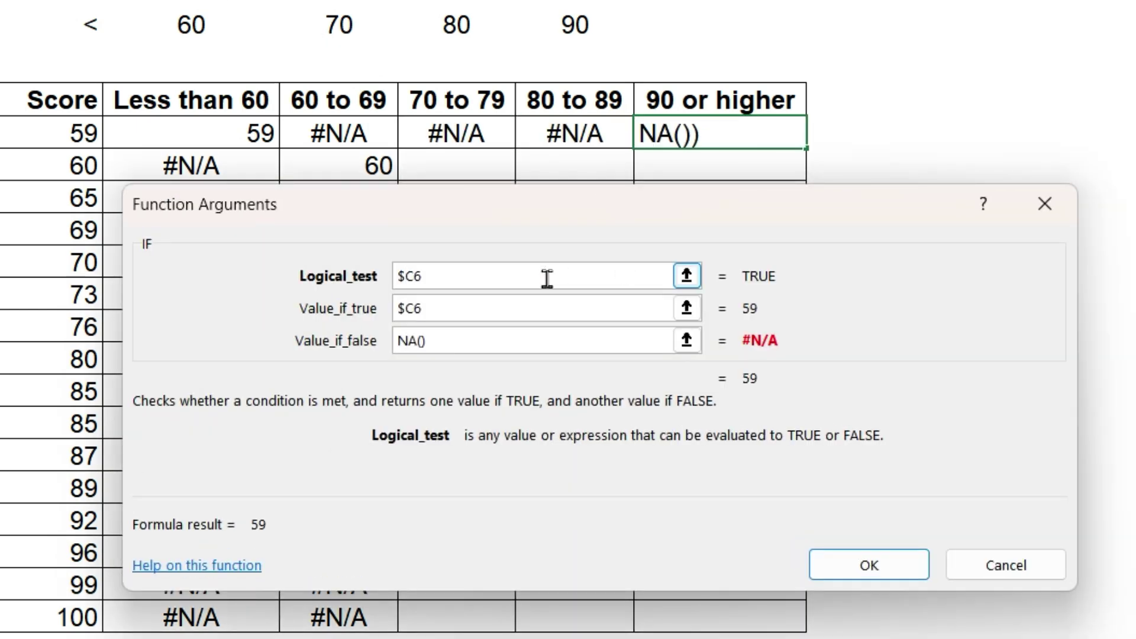
text(>=90)
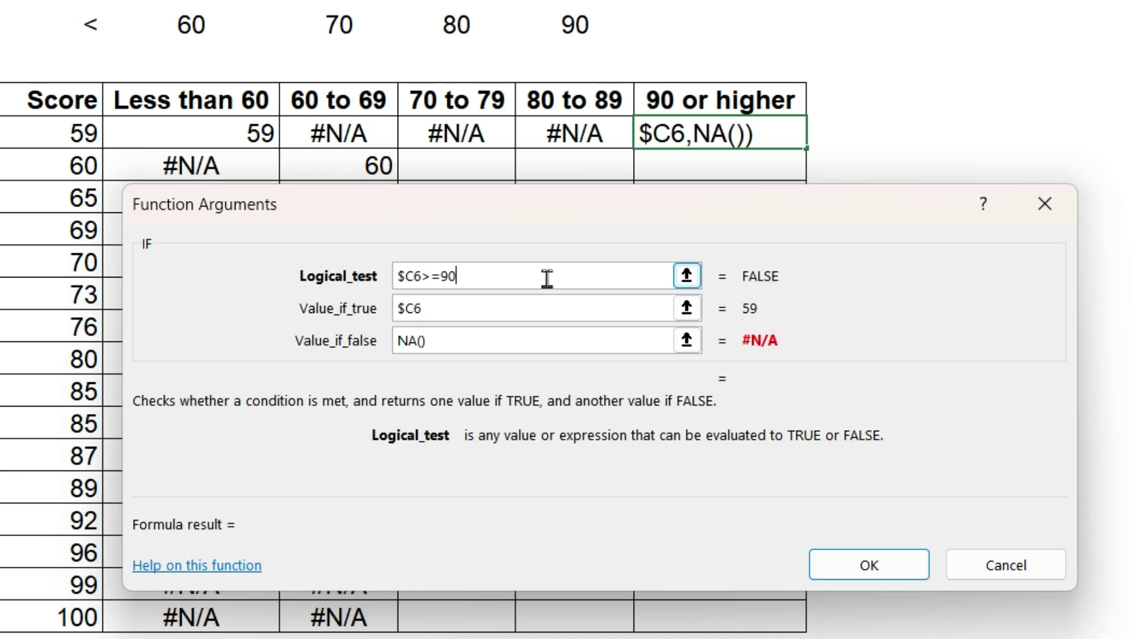
click(892, 566)
drag(499, 138, 723, 145)
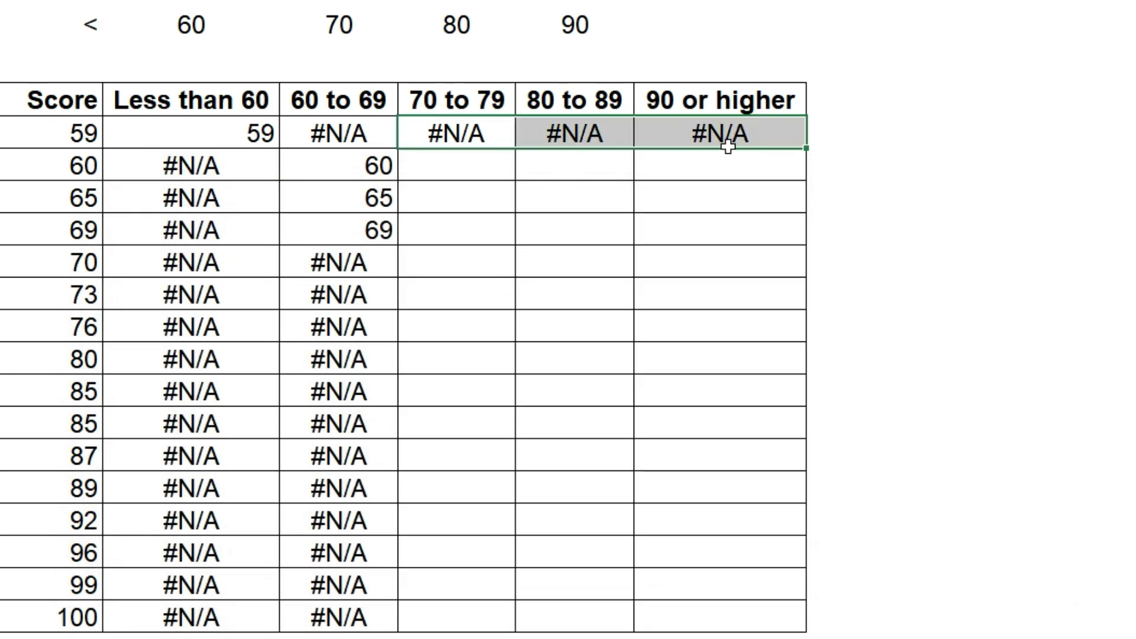
double_click(805, 149)
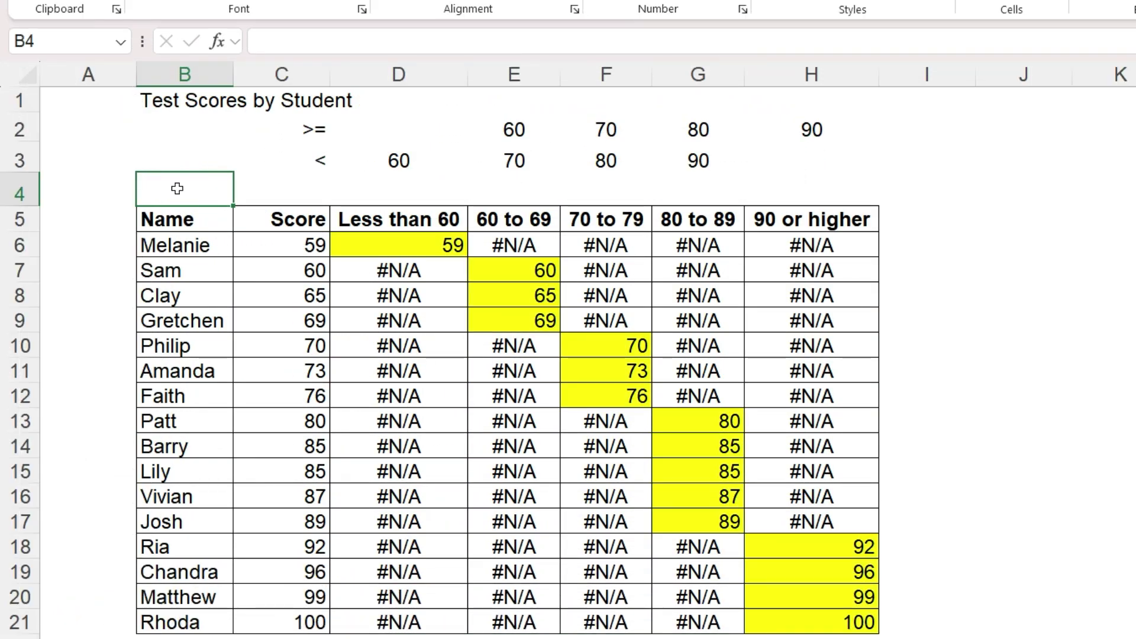
Sort the whole score table by the Name column from A to Z.
click(215, 224)
key(ctrl+a)
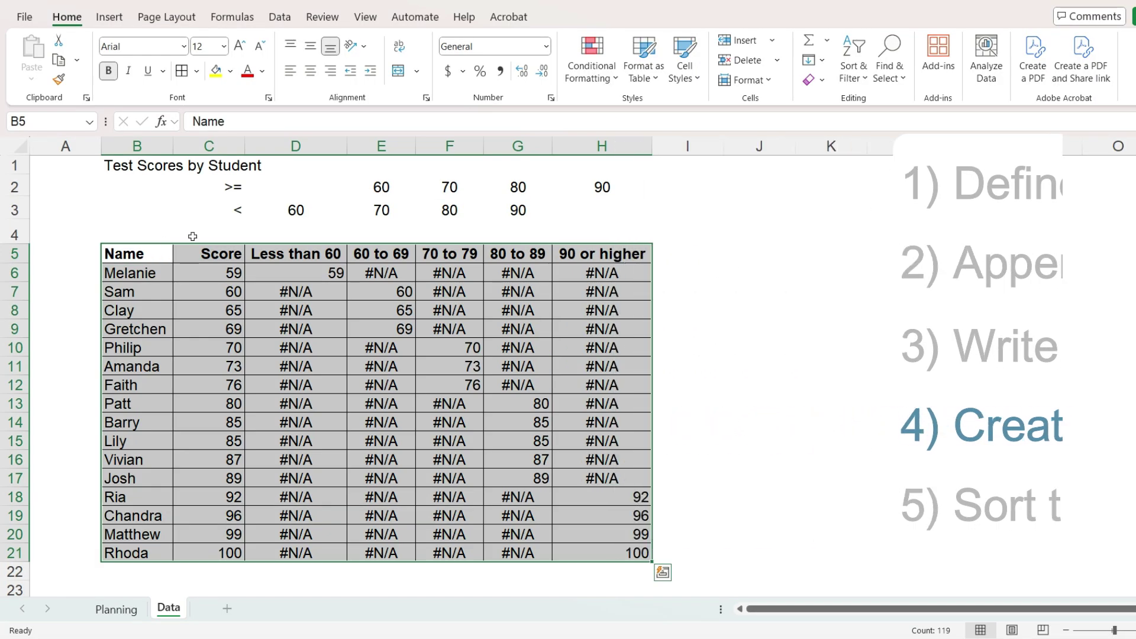
click(868, 82)
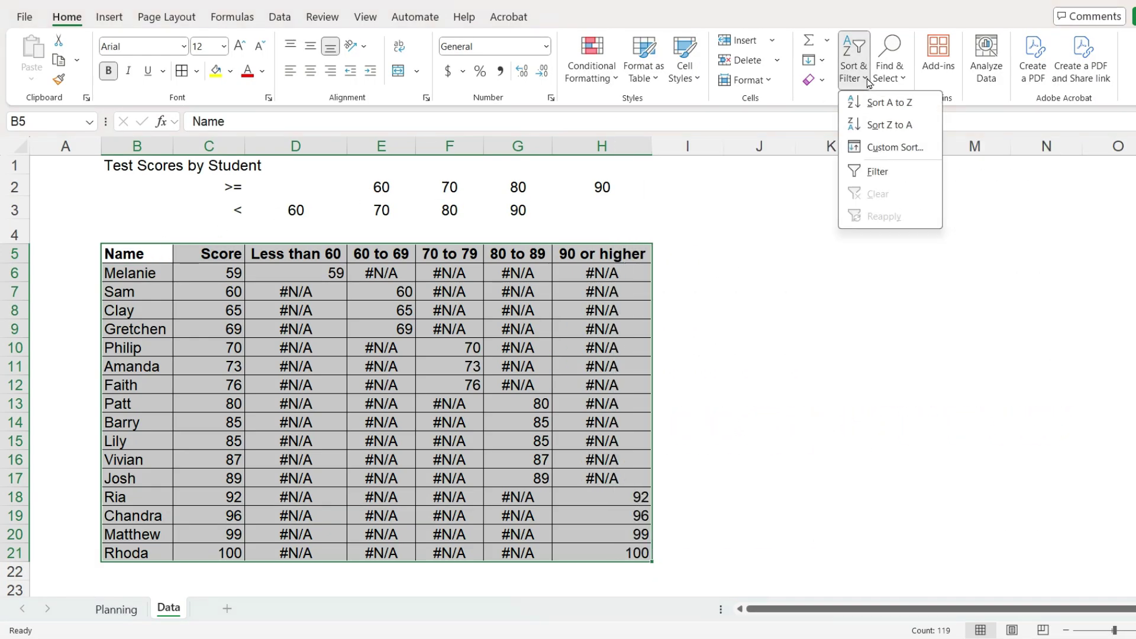
click(893, 147)
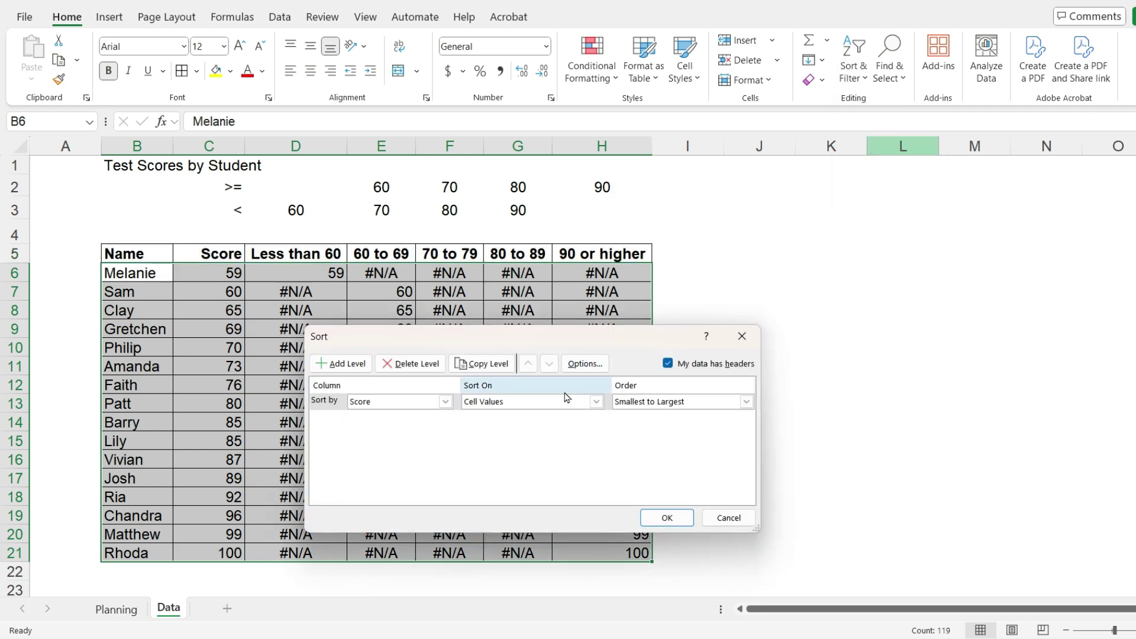
click(445, 401)
click(447, 413)
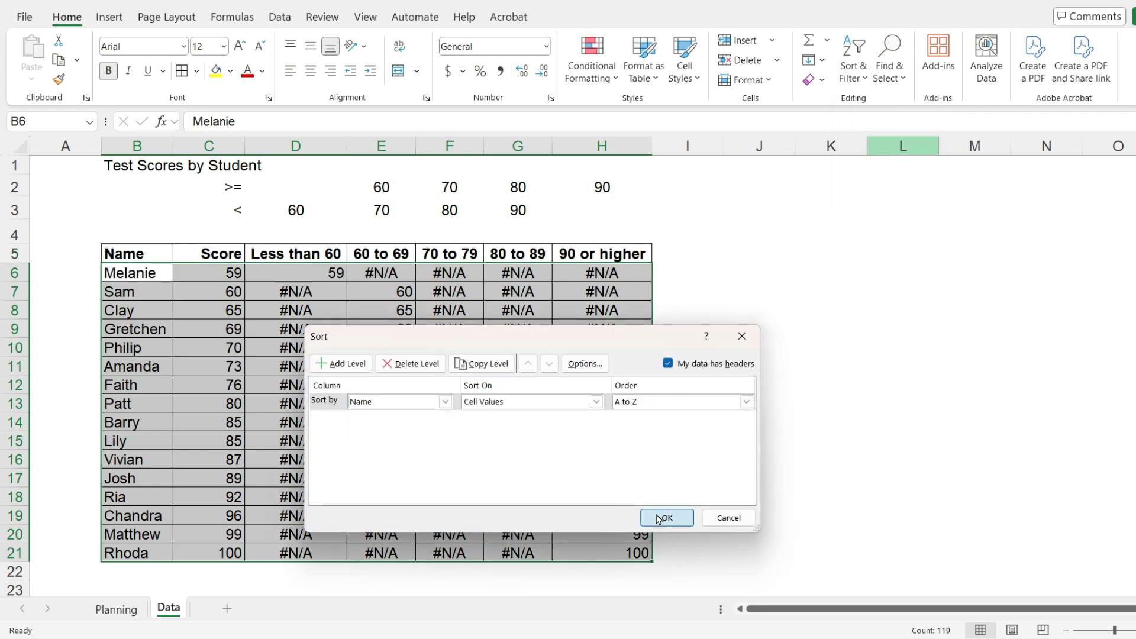
click(666, 518)
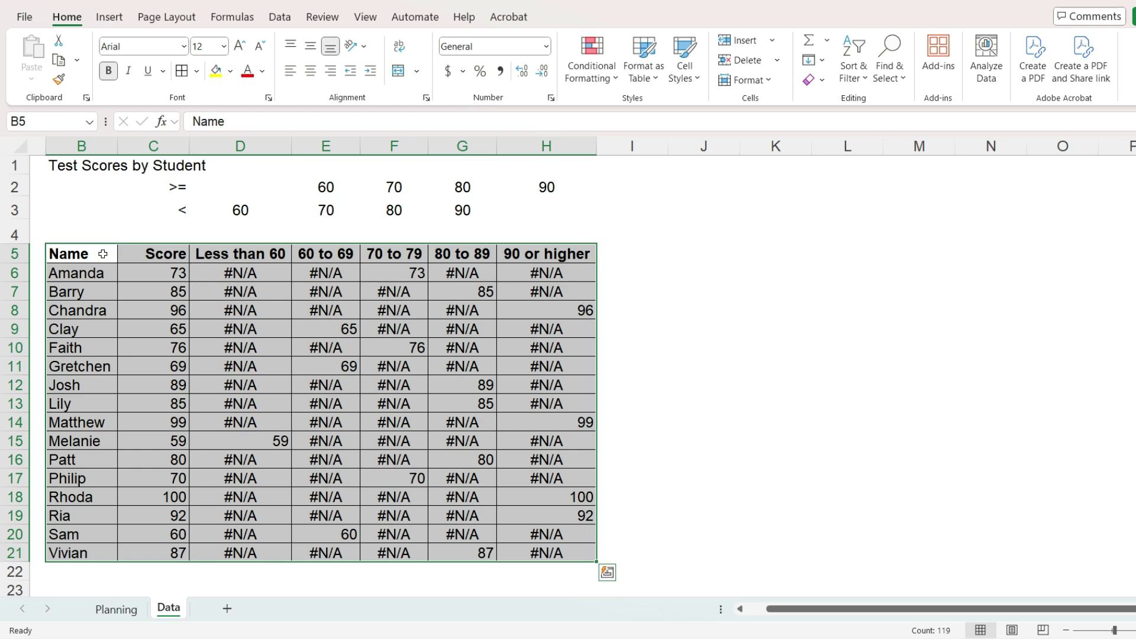
Insert a clustered column chart of the score table, then move it clear of the table and enlarge it.
click(118, 23)
click(510, 40)
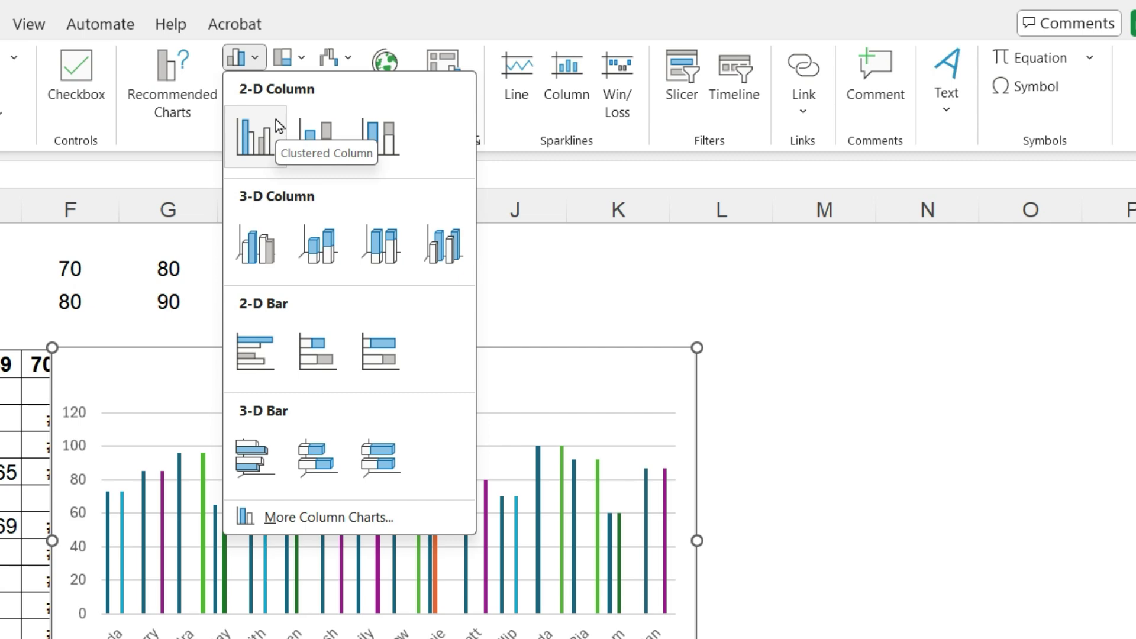
click(276, 120)
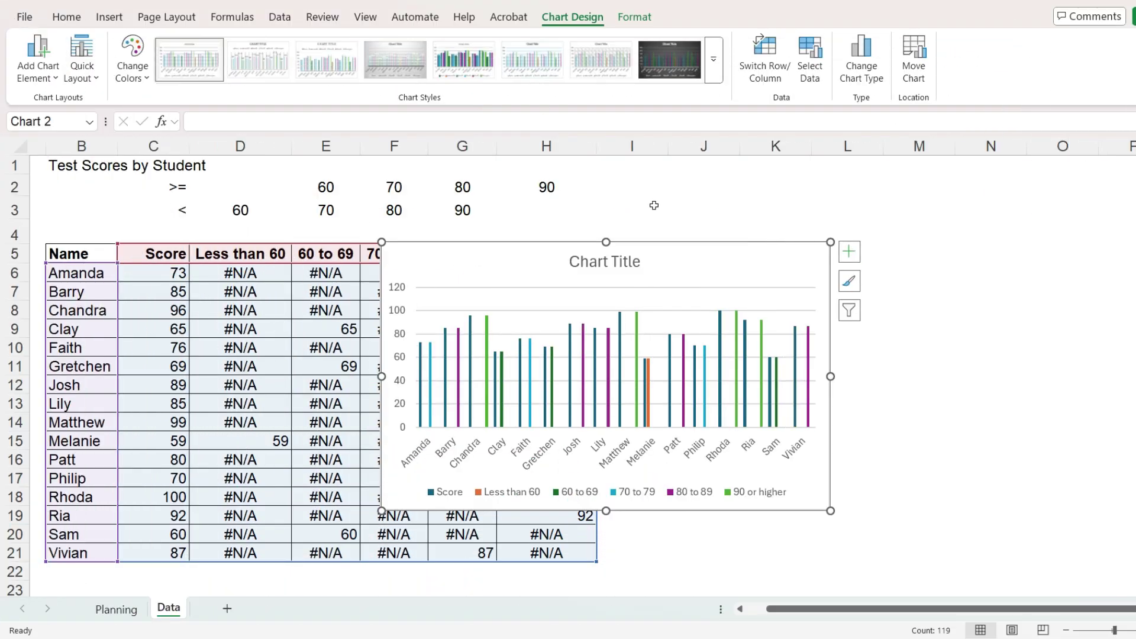
click(683, 213)
drag(662, 241, 883, 196)
drag(1057, 468, 1099, 537)
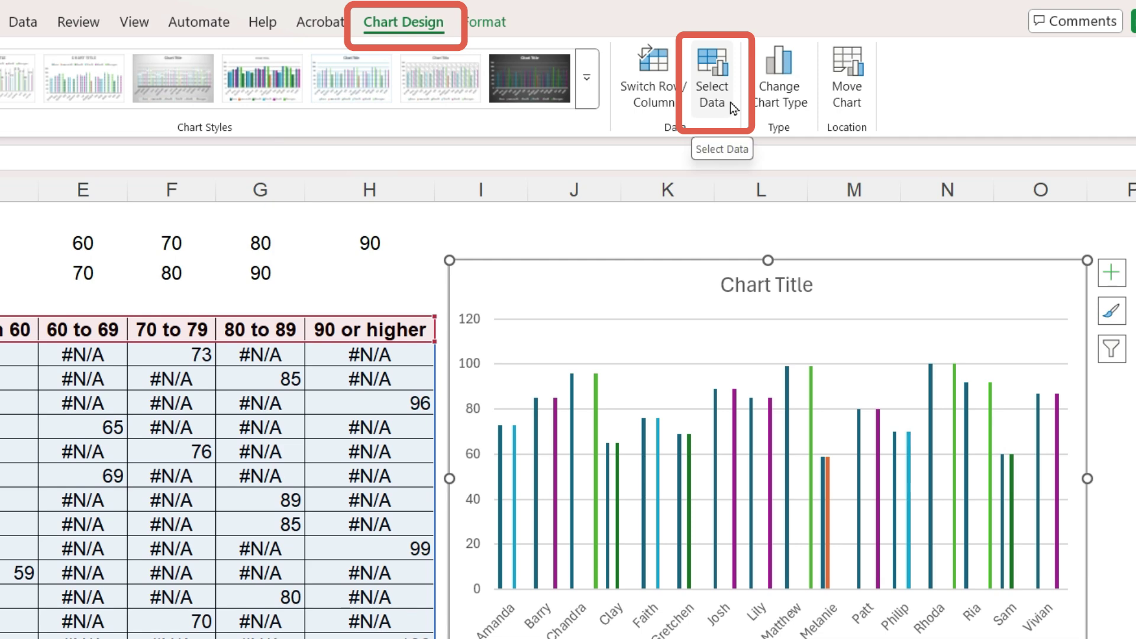
Exclude the Score series from the chart's data source so only the score-band series are plotted.
click(713, 95)
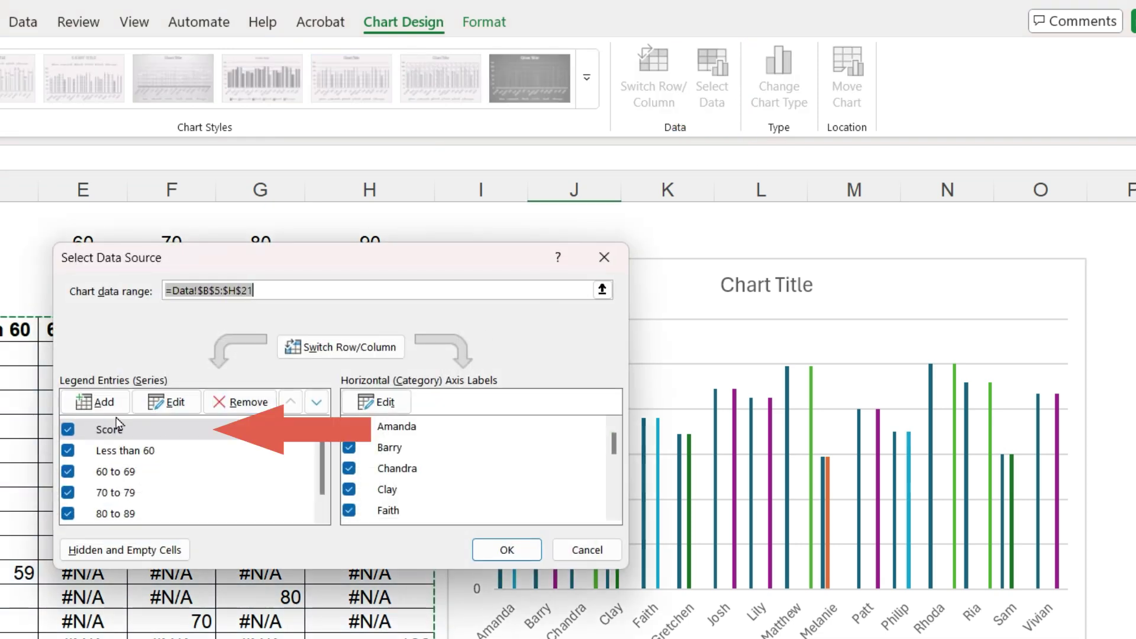
click(68, 429)
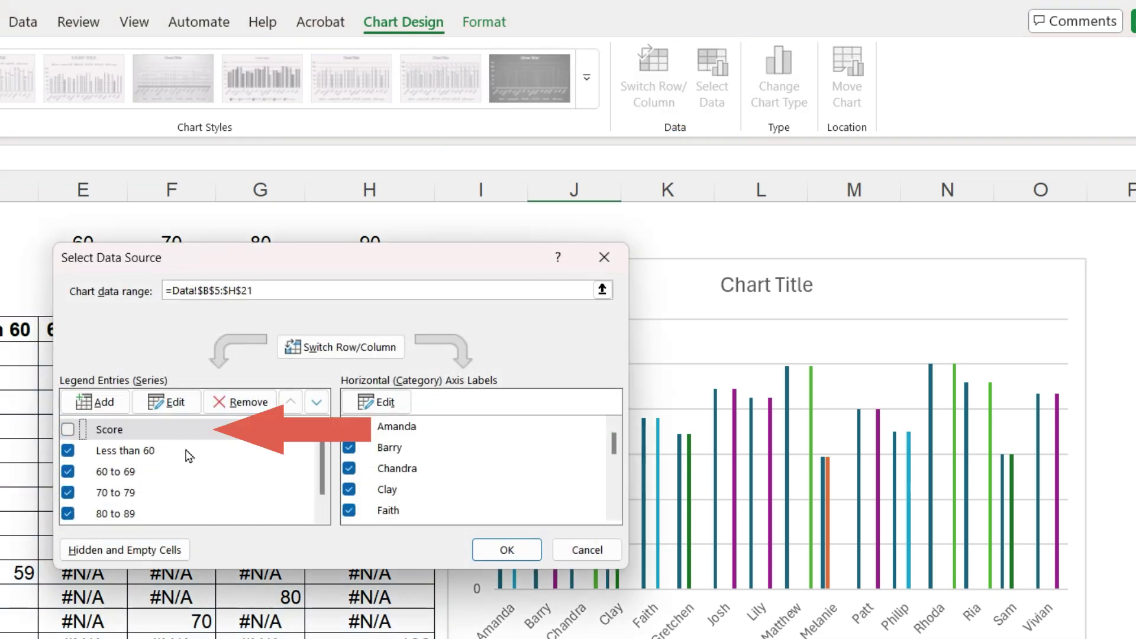
click(483, 550)
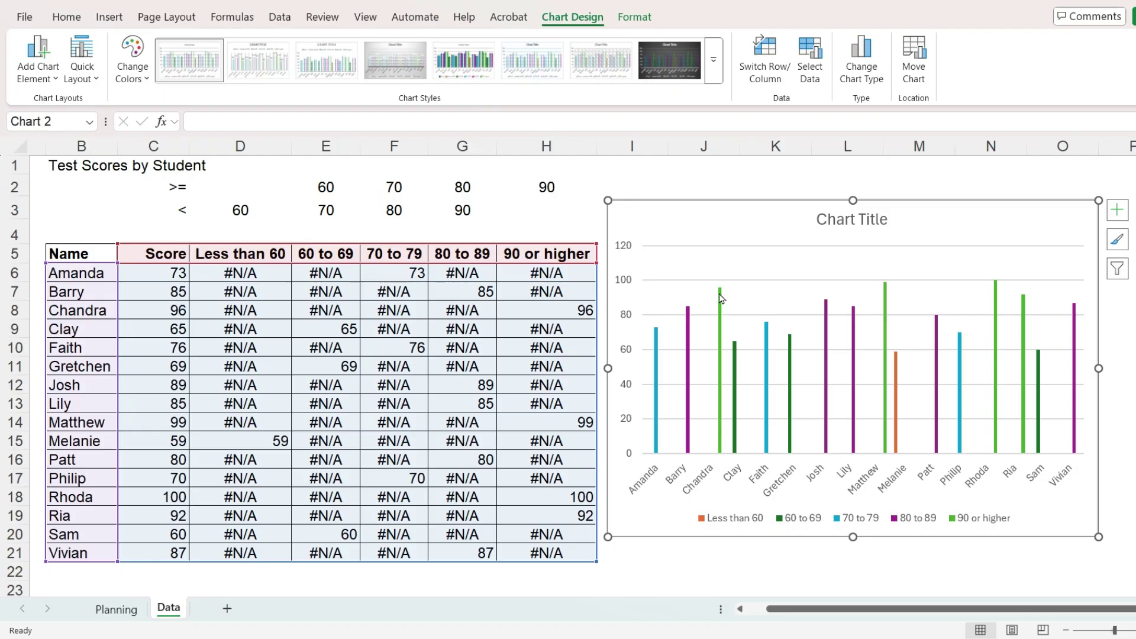
Format the chart's data series with a series overlap of 100% and a gap width of 93%.
right_click(721, 298)
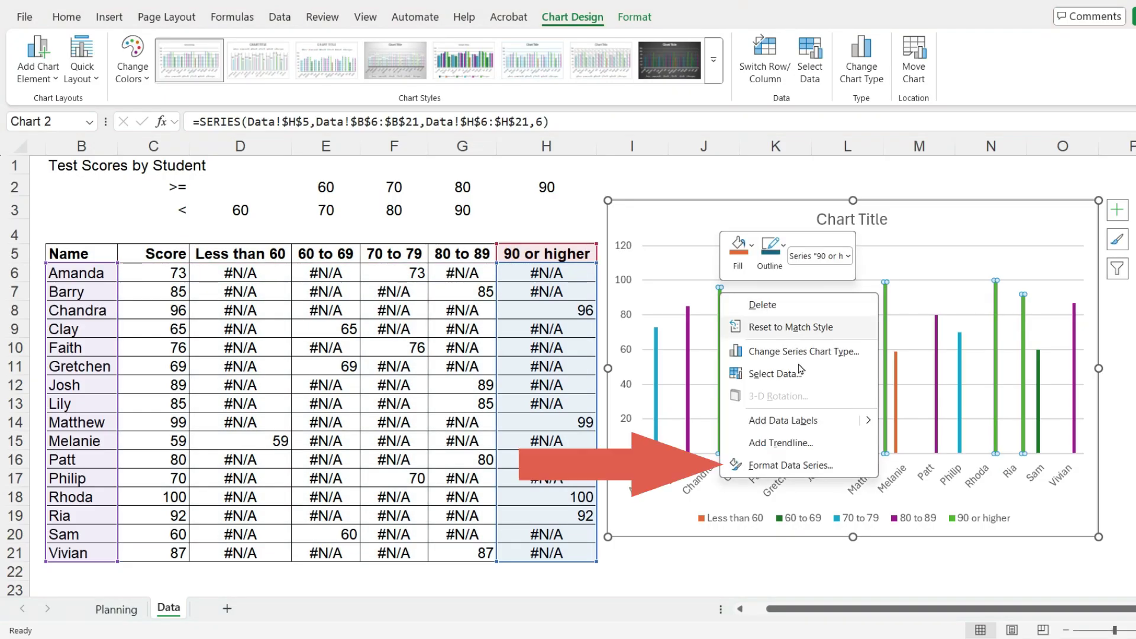
click(844, 470)
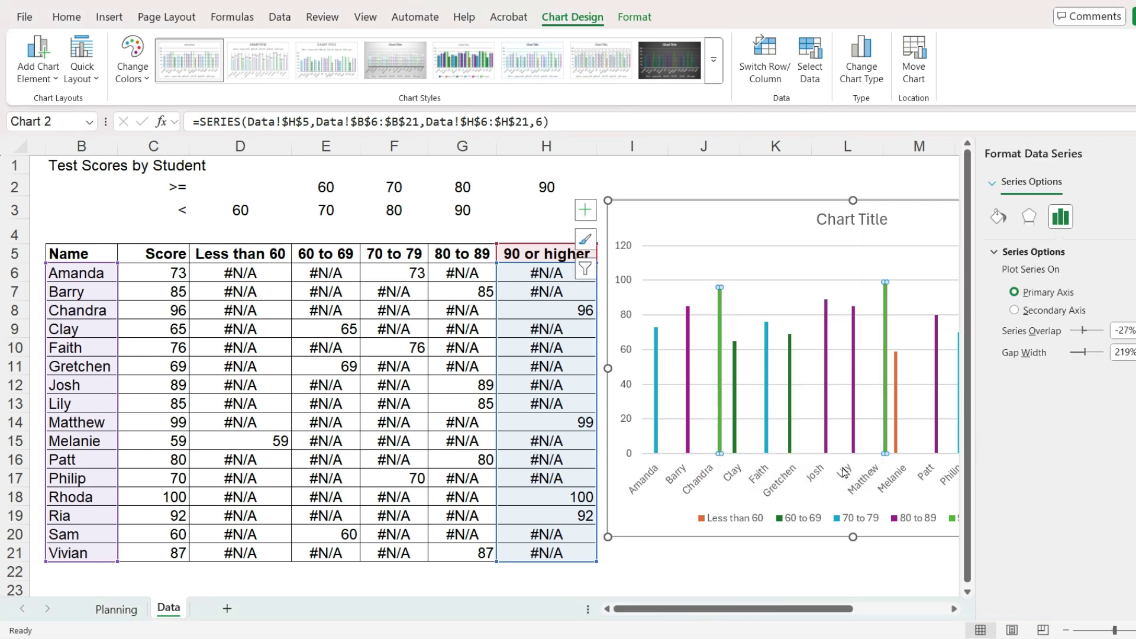
drag(824, 611, 876, 614)
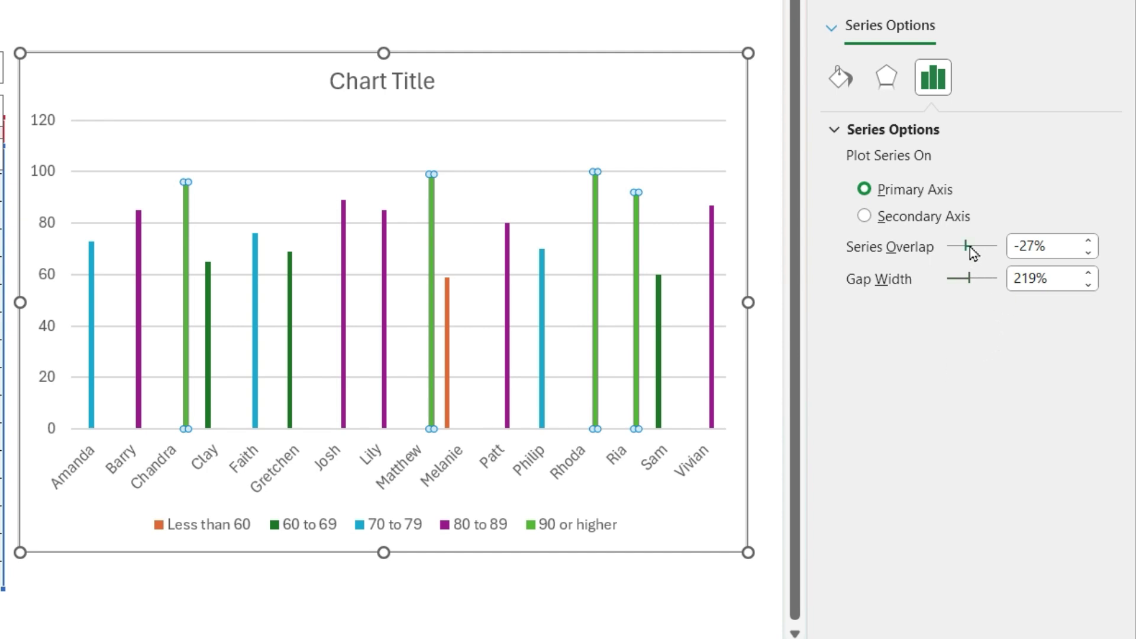
drag(965, 249, 999, 251)
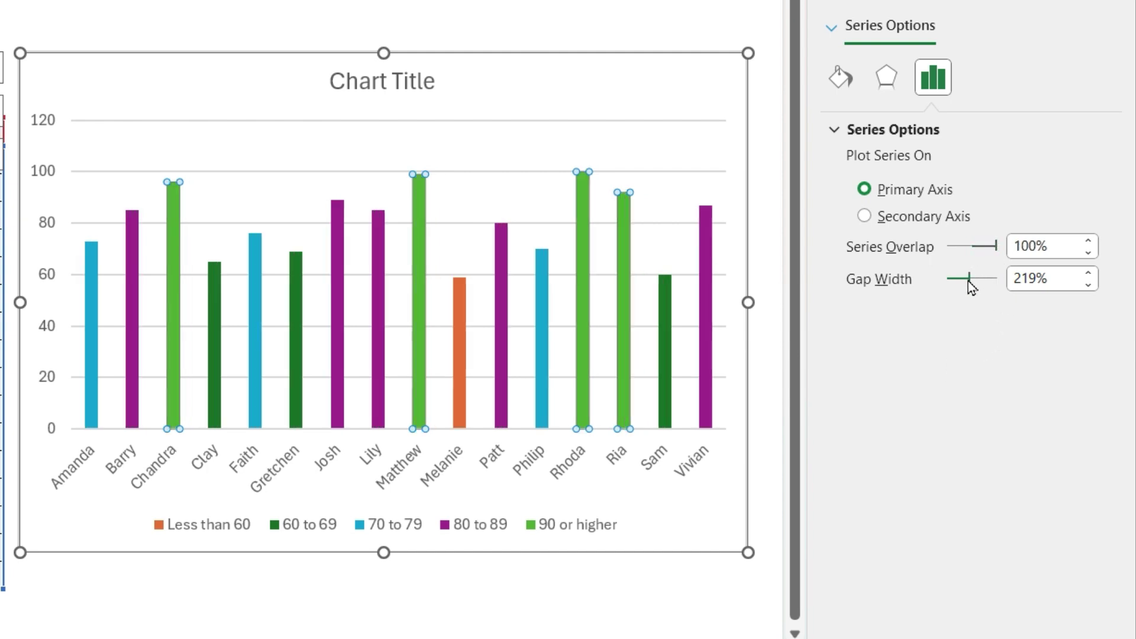
drag(968, 282, 957, 283)
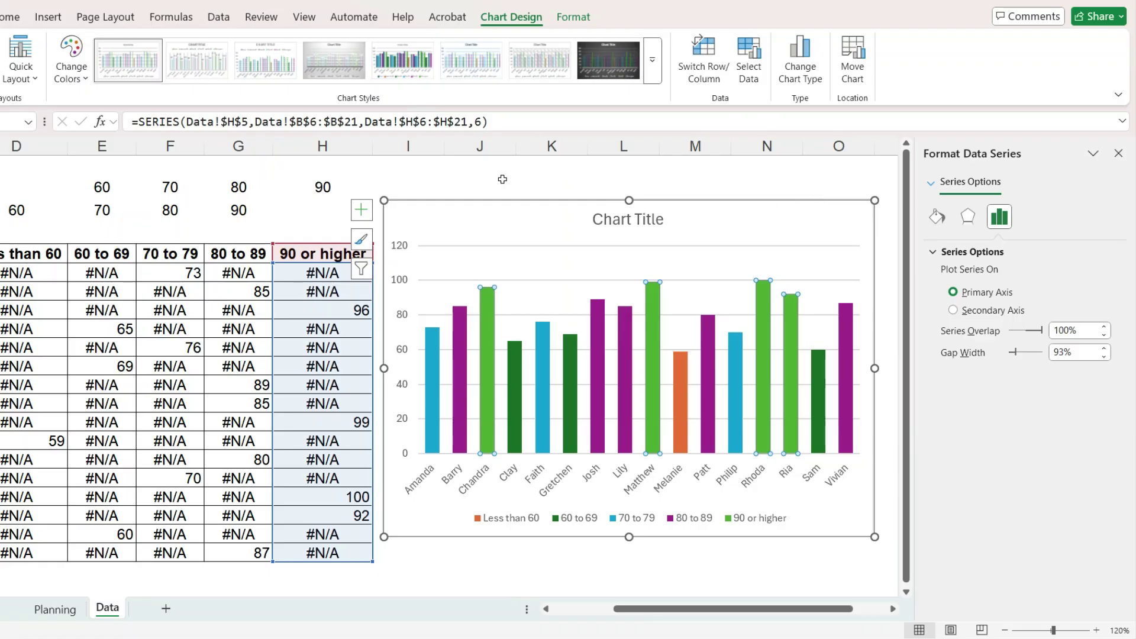
Set all the chart's text to black and font size 12.
click(10, 22)
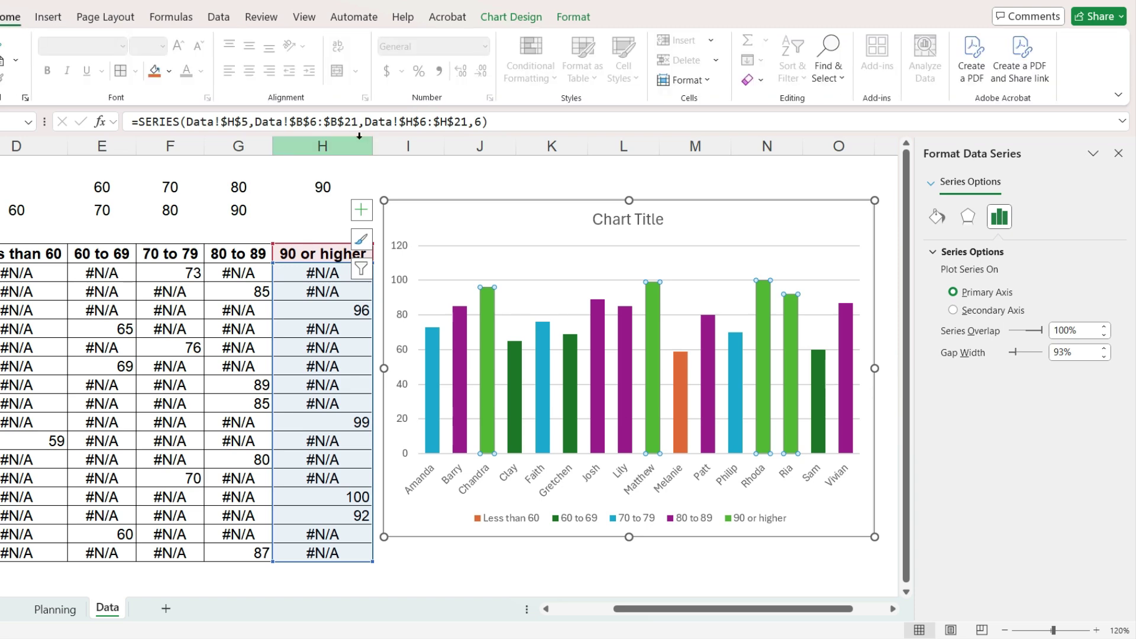
click(401, 195)
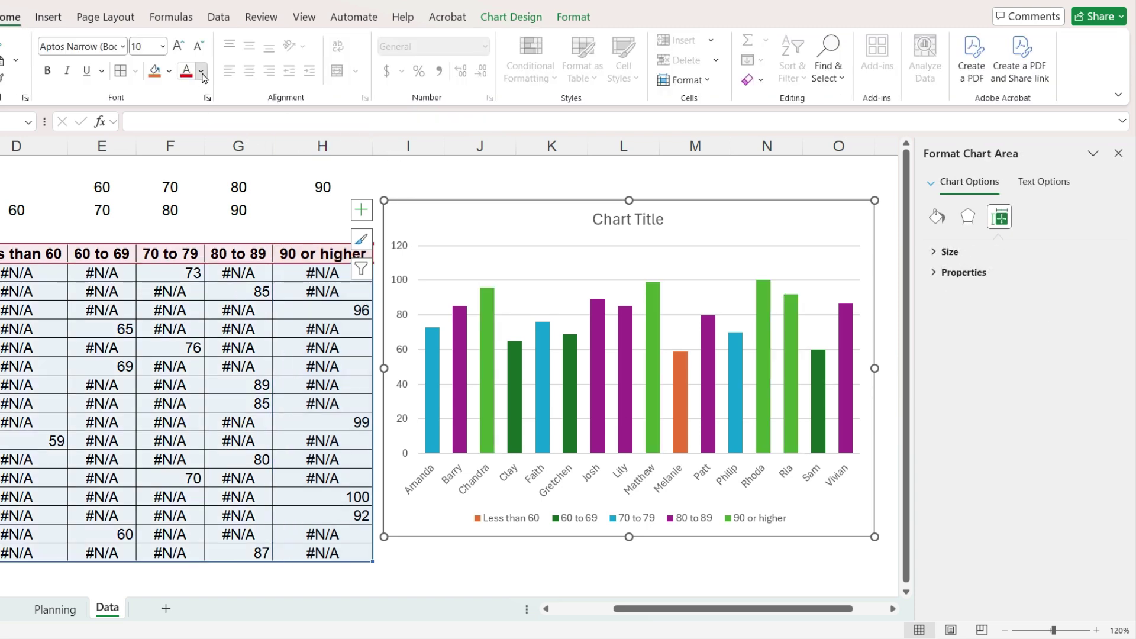
click(202, 71)
click(201, 72)
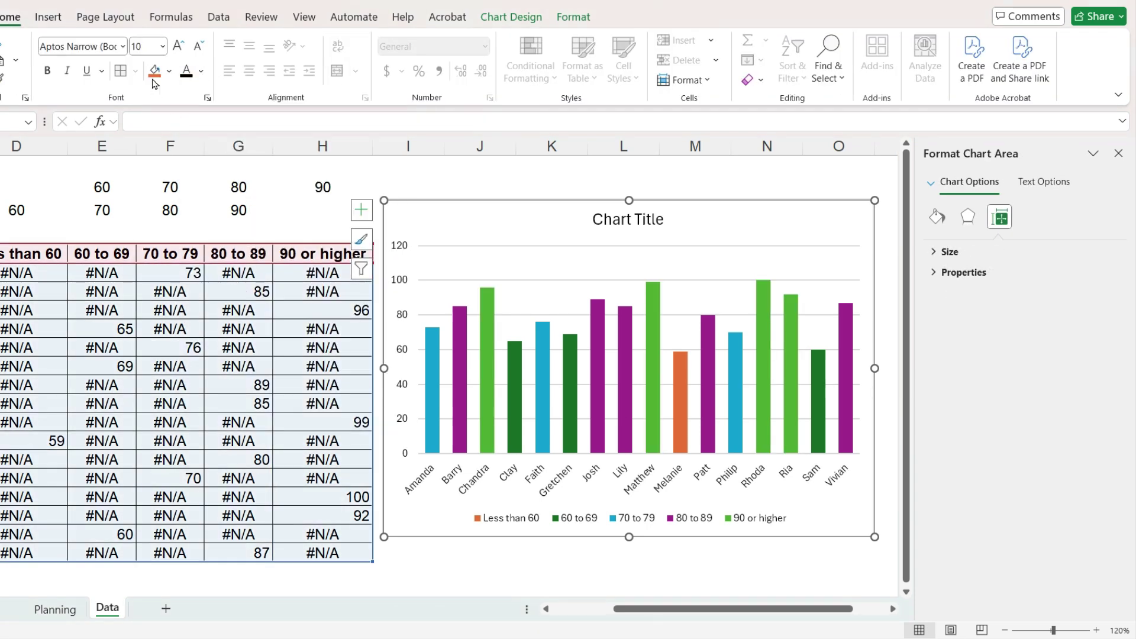
click(163, 49)
click(143, 159)
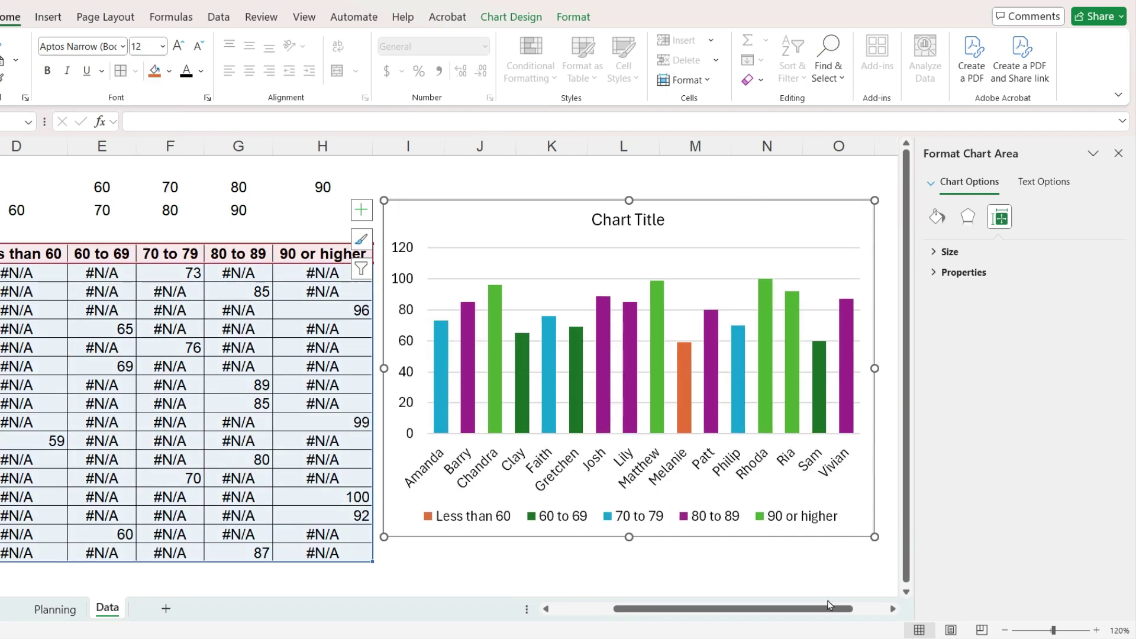
Add Outside End data labels to the chart and place the legend at the top of the chart.
drag(829, 610, 852, 613)
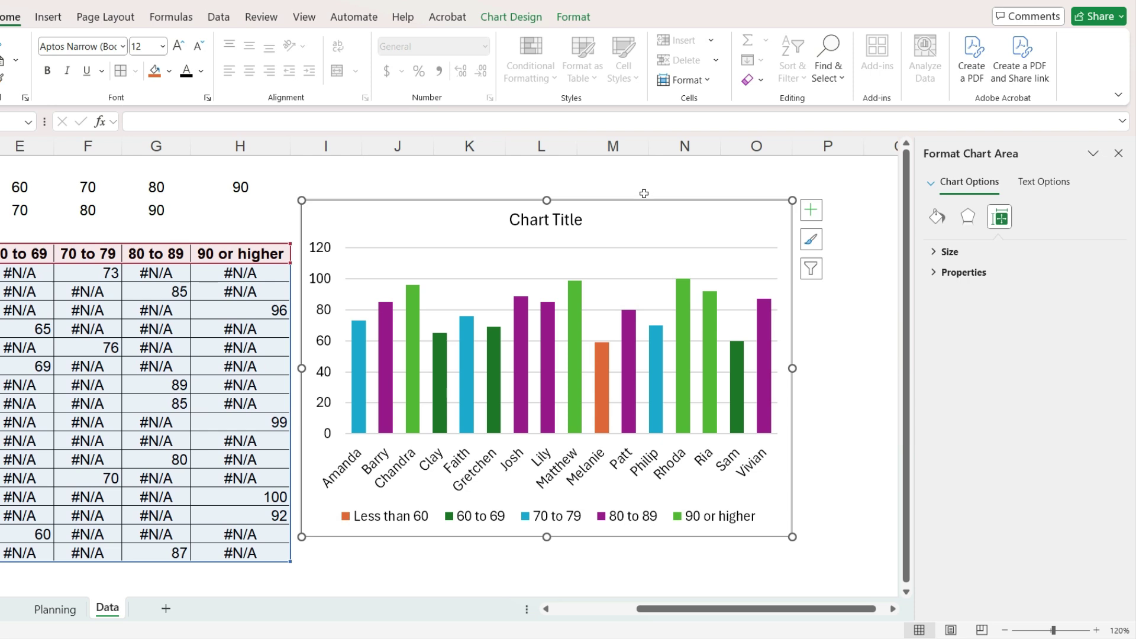
click(811, 209)
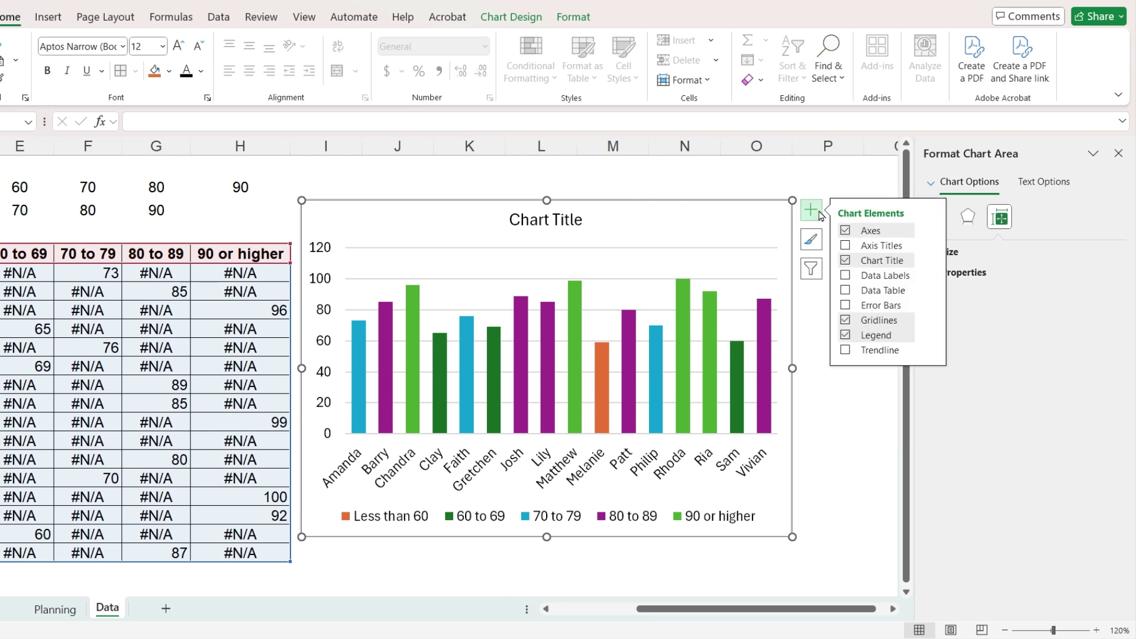
click(931, 275)
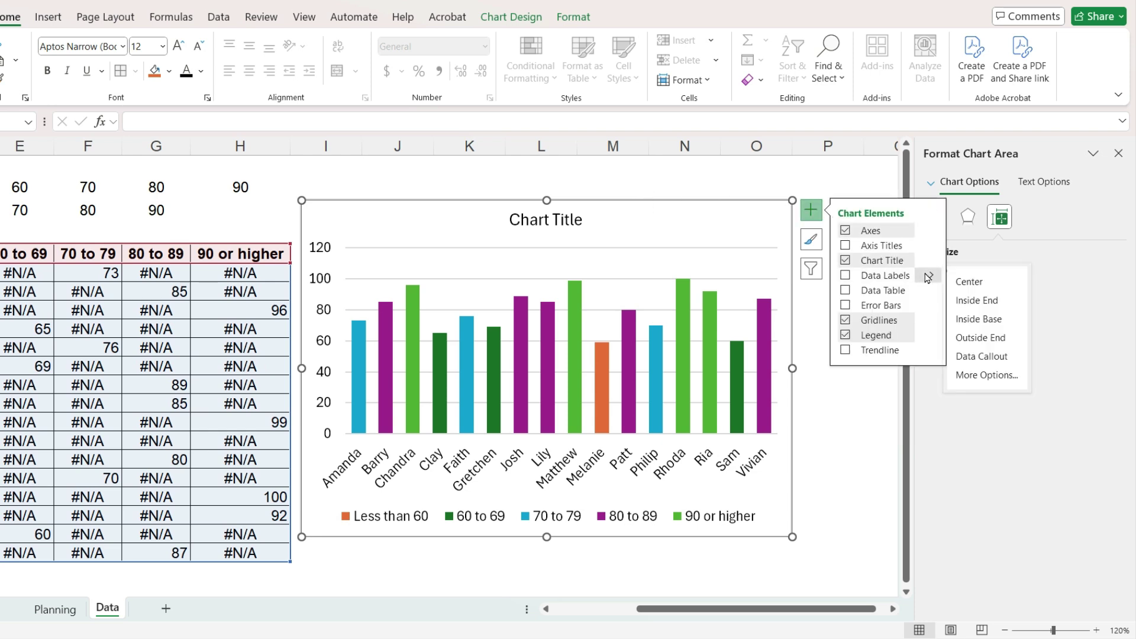
click(1018, 339)
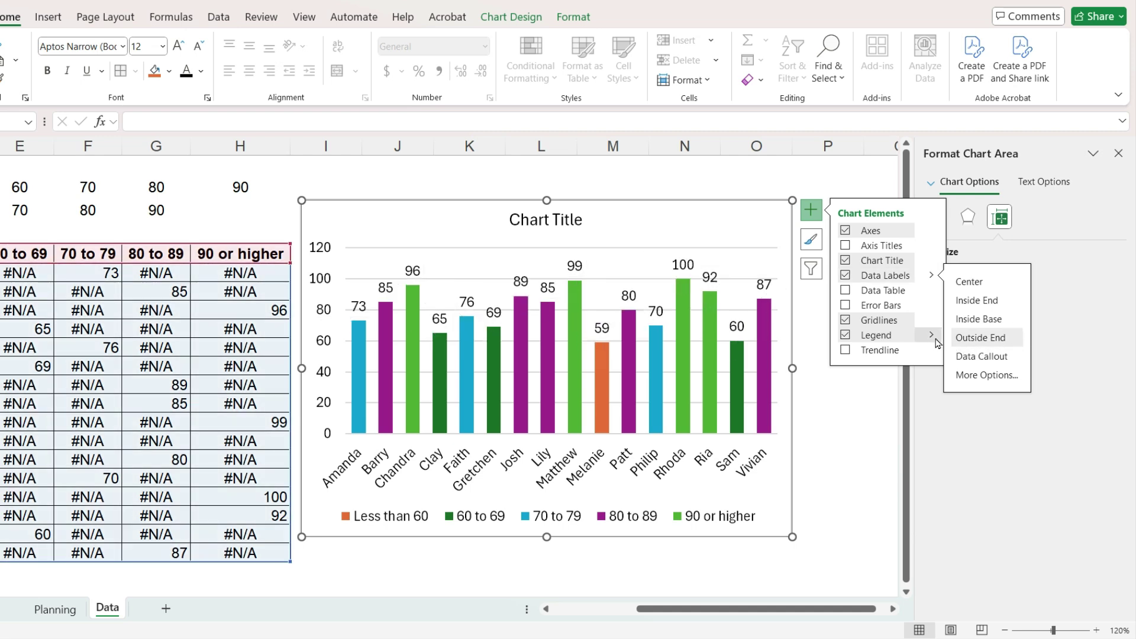
click(931, 335)
click(964, 359)
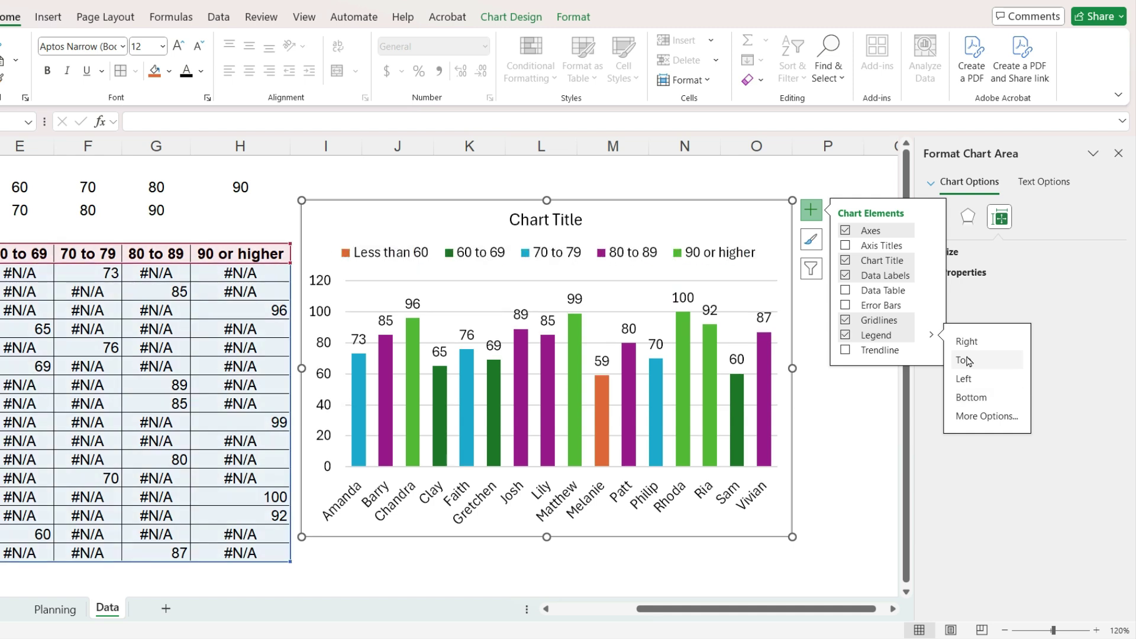
click(811, 210)
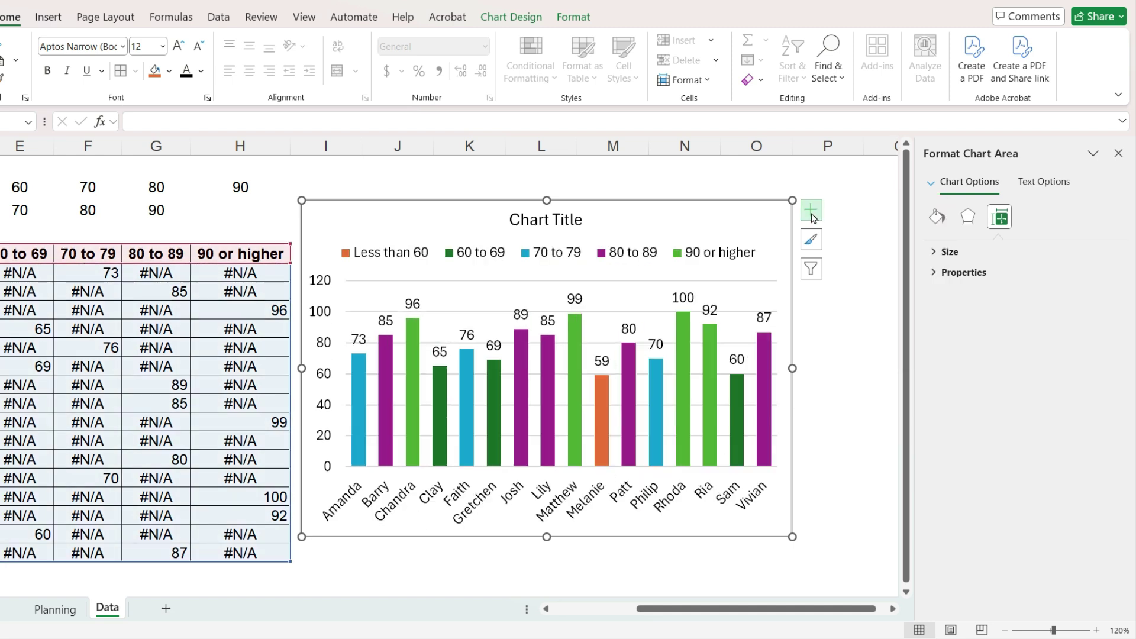
Delete the gridlines, the vertical axis and the chart title from the chart.
click(746, 280)
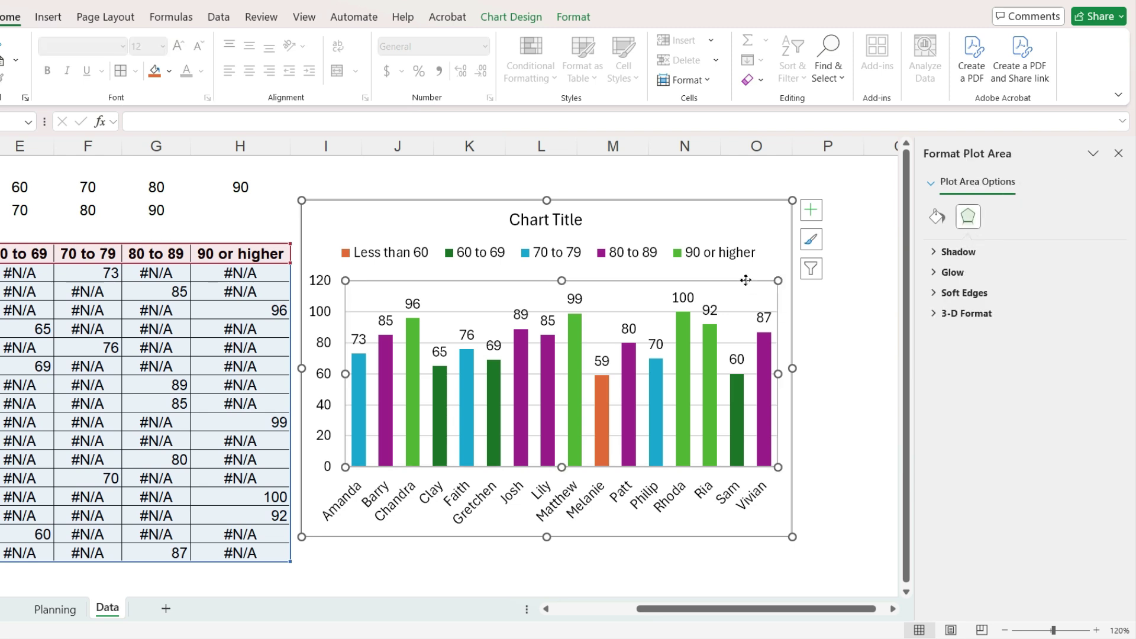
click(738, 312)
key(Escape)
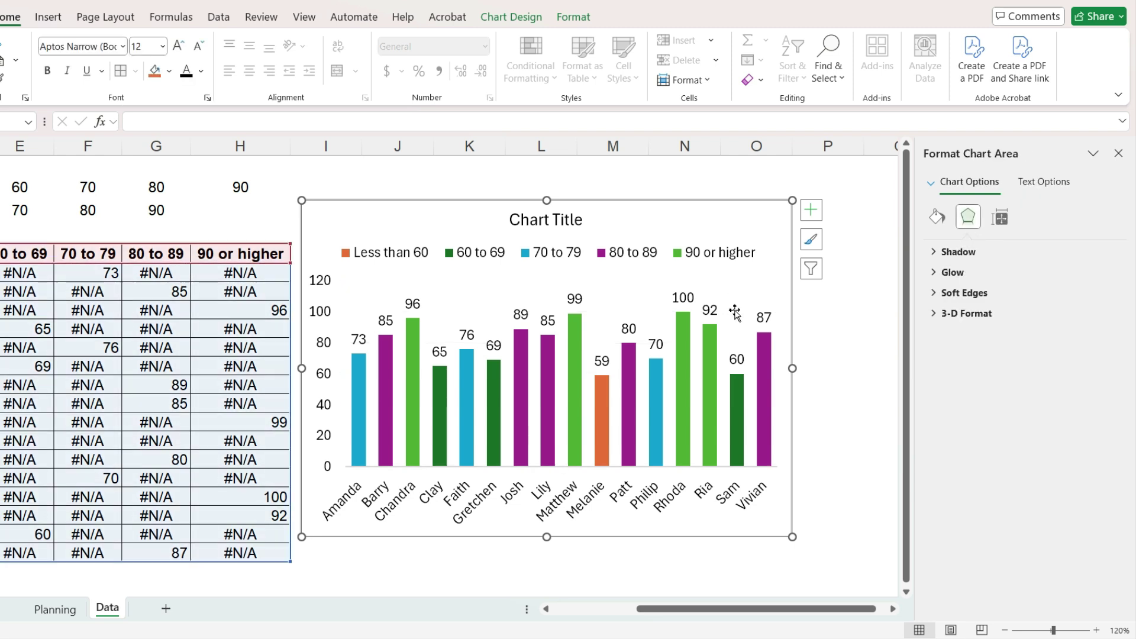
click(319, 323)
key(Delete)
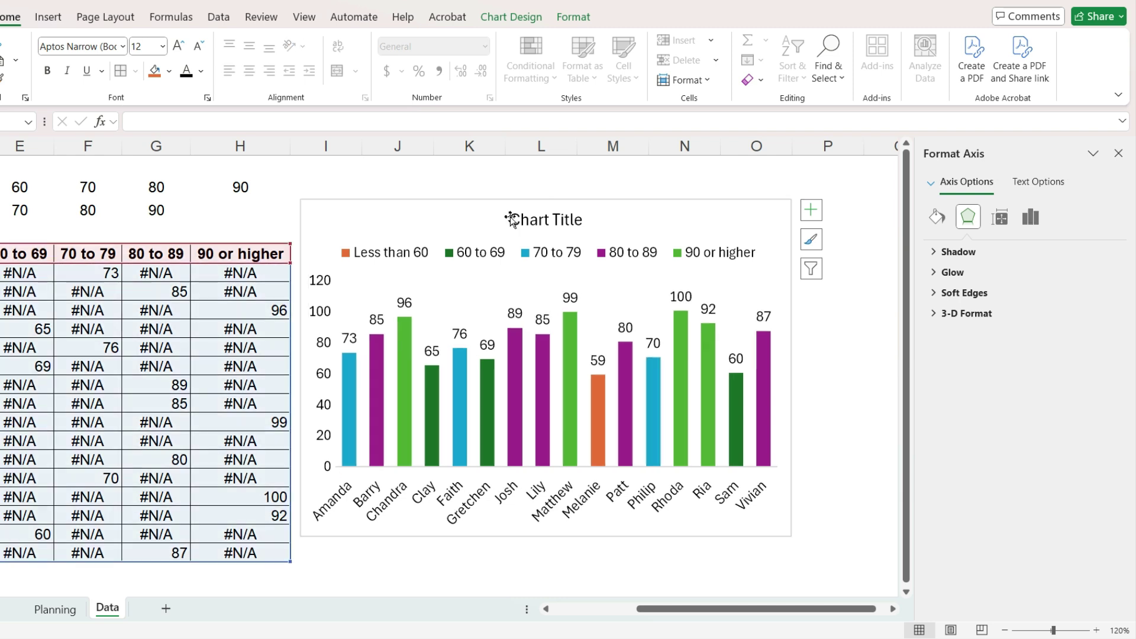
click(534, 222)
key(Delete)
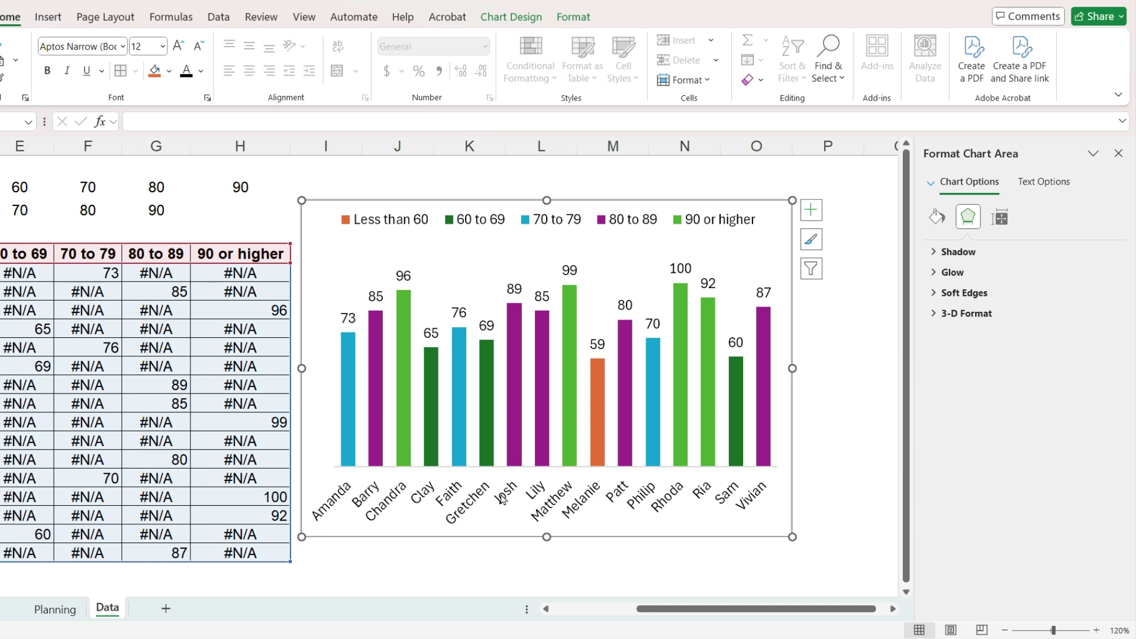
Fill the Less than 60 series with theme orange and the 60 to 69 series with light orange via their legend entries.
click(383, 229)
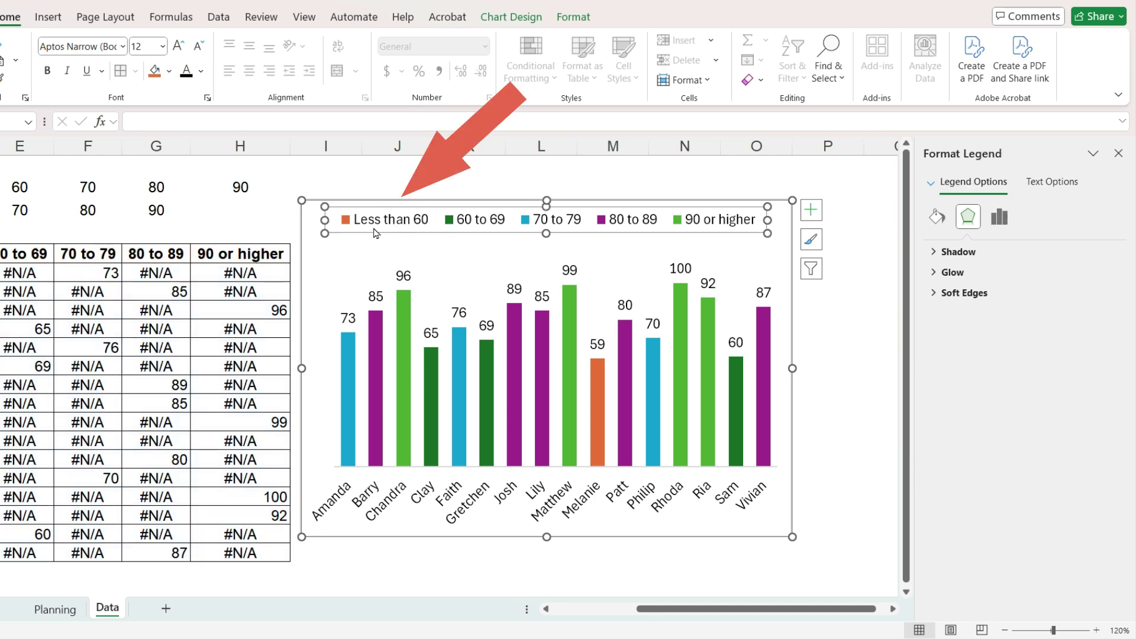
click(374, 230)
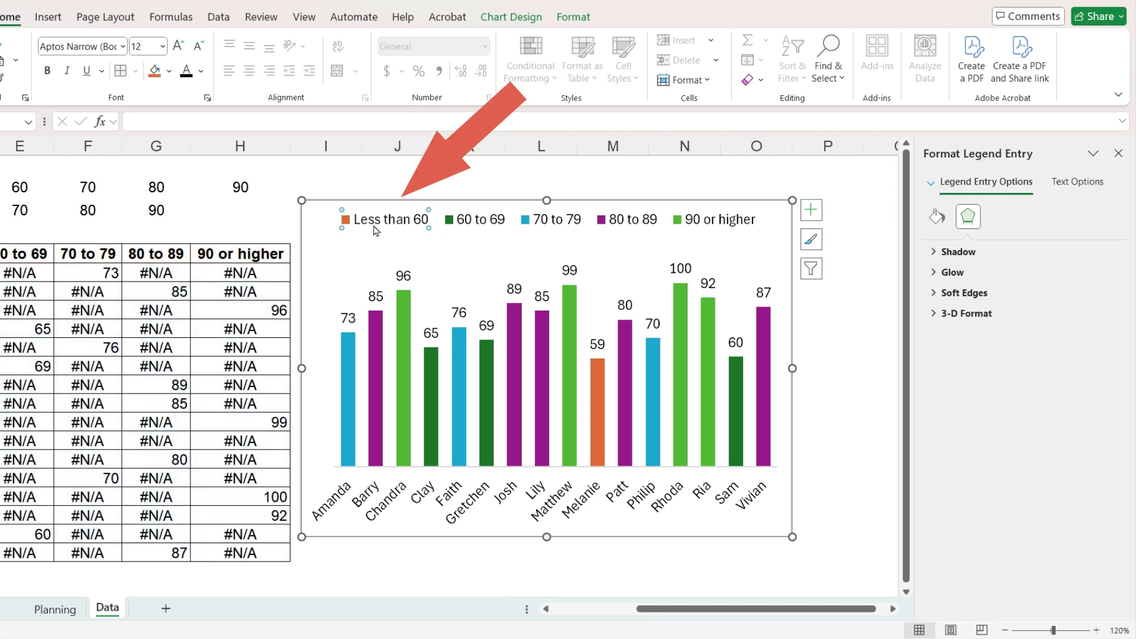
click(170, 71)
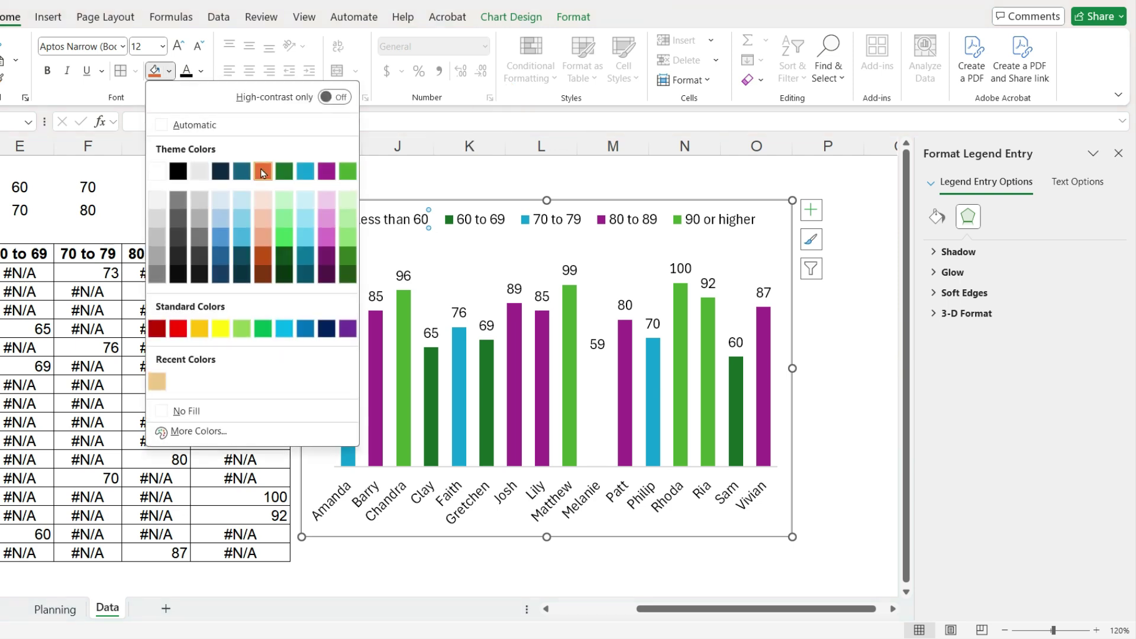
click(268, 174)
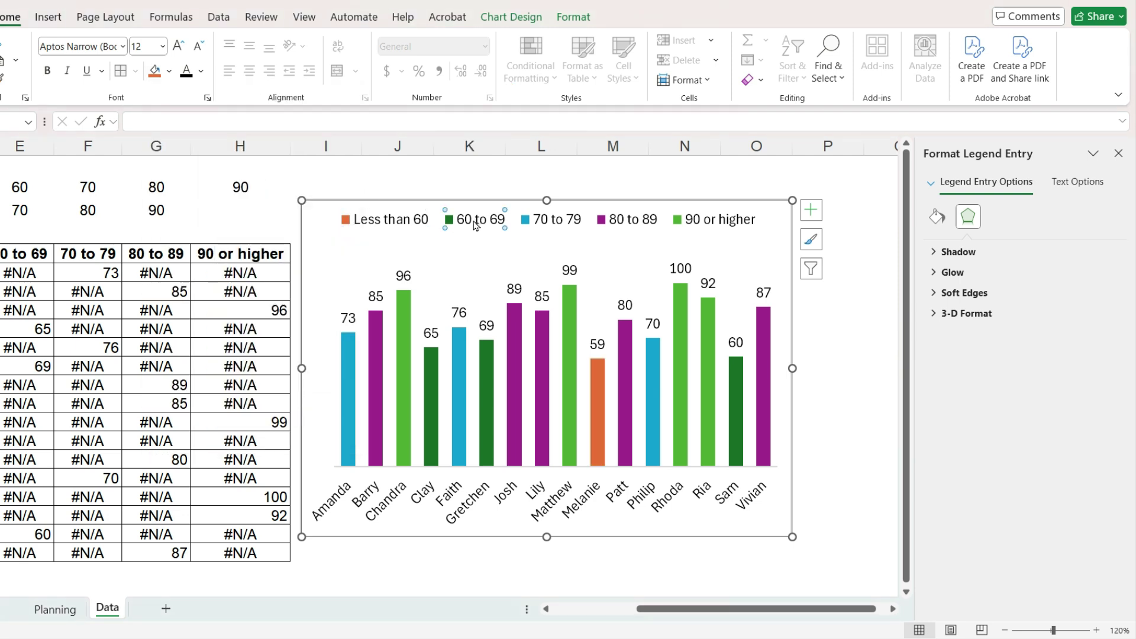
click(169, 71)
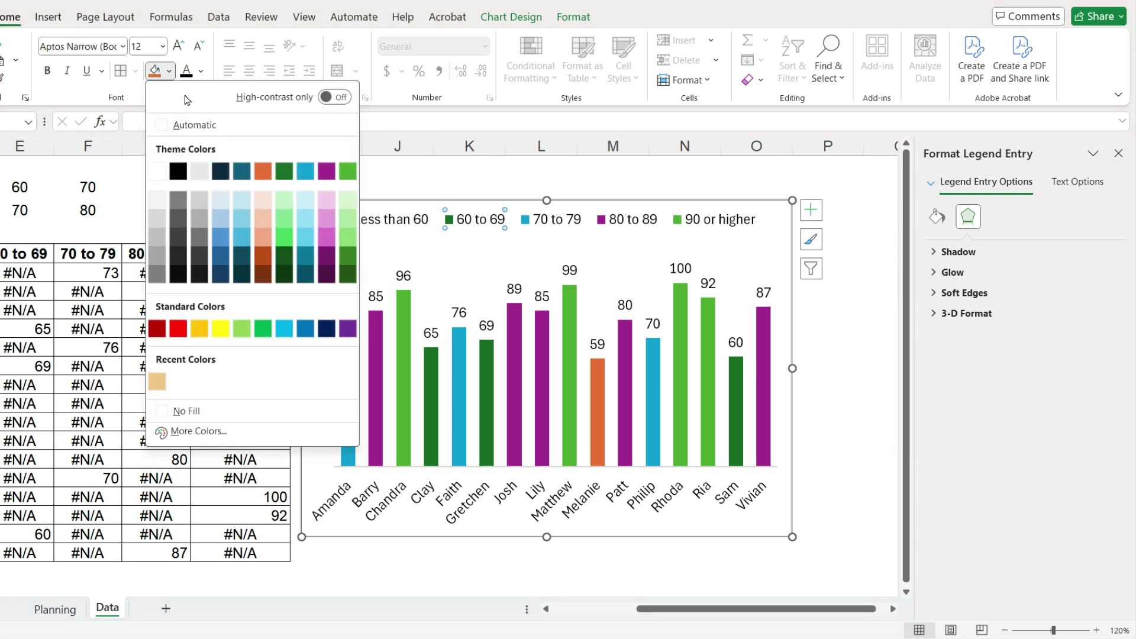
click(260, 217)
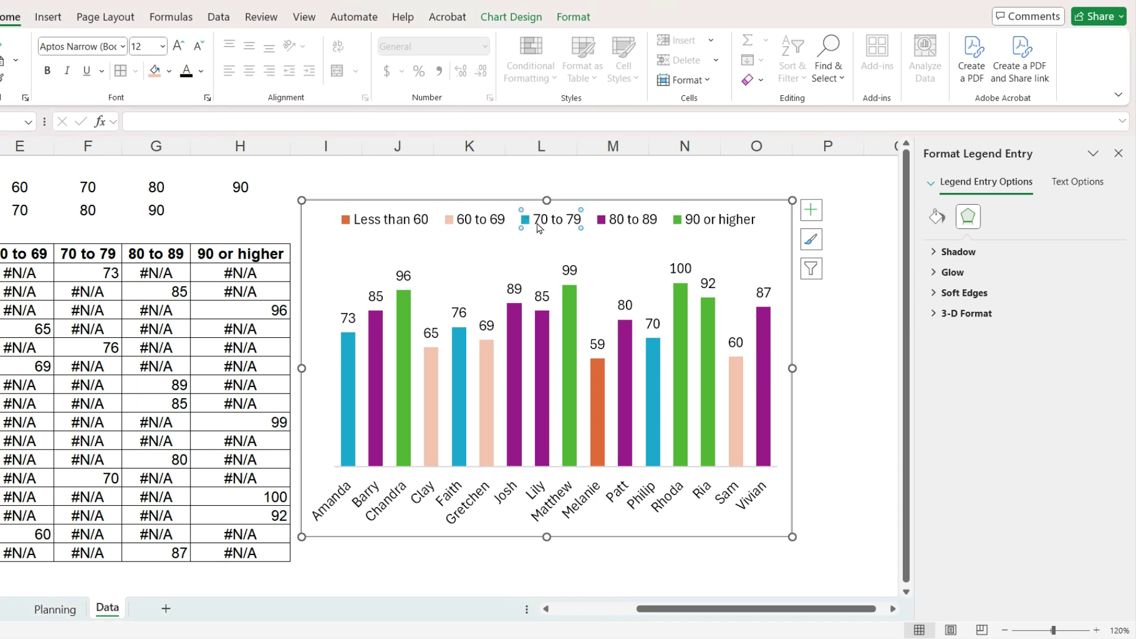
Fill the 70 to 79 series with pale teal and the 80 to 89 series with medium blue via their legend entries.
click(169, 71)
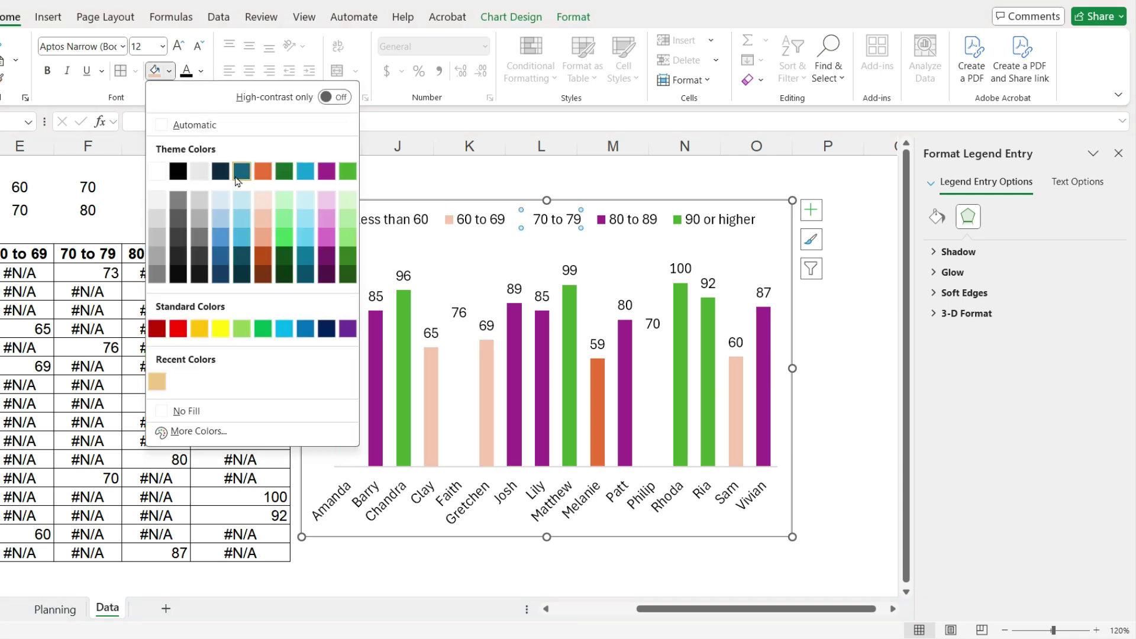
click(242, 201)
key(Right)
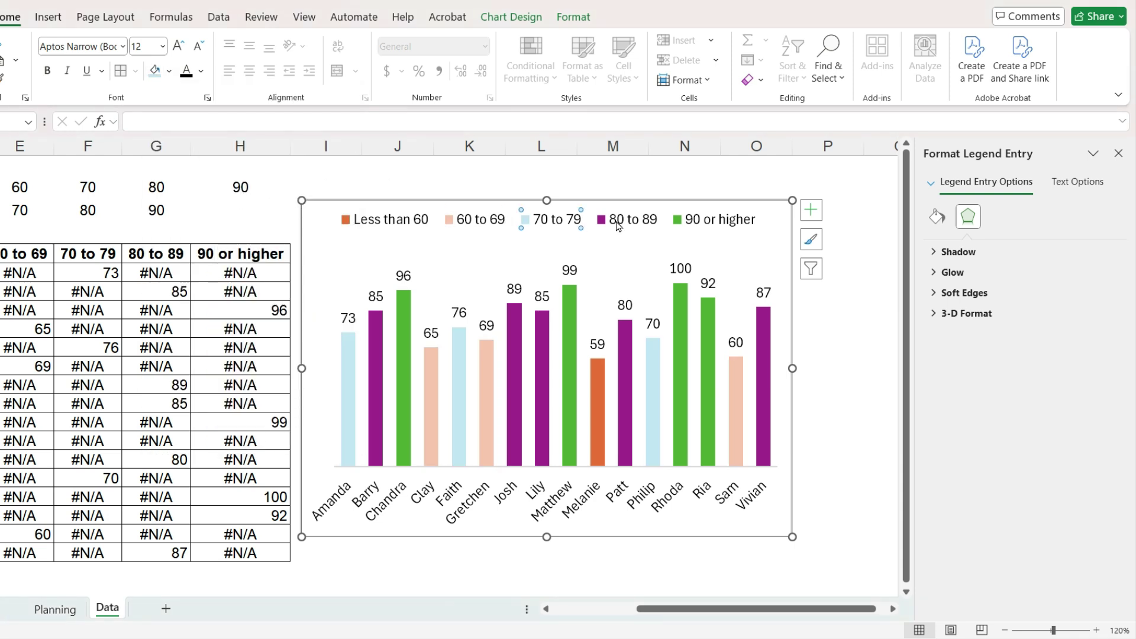
click(169, 71)
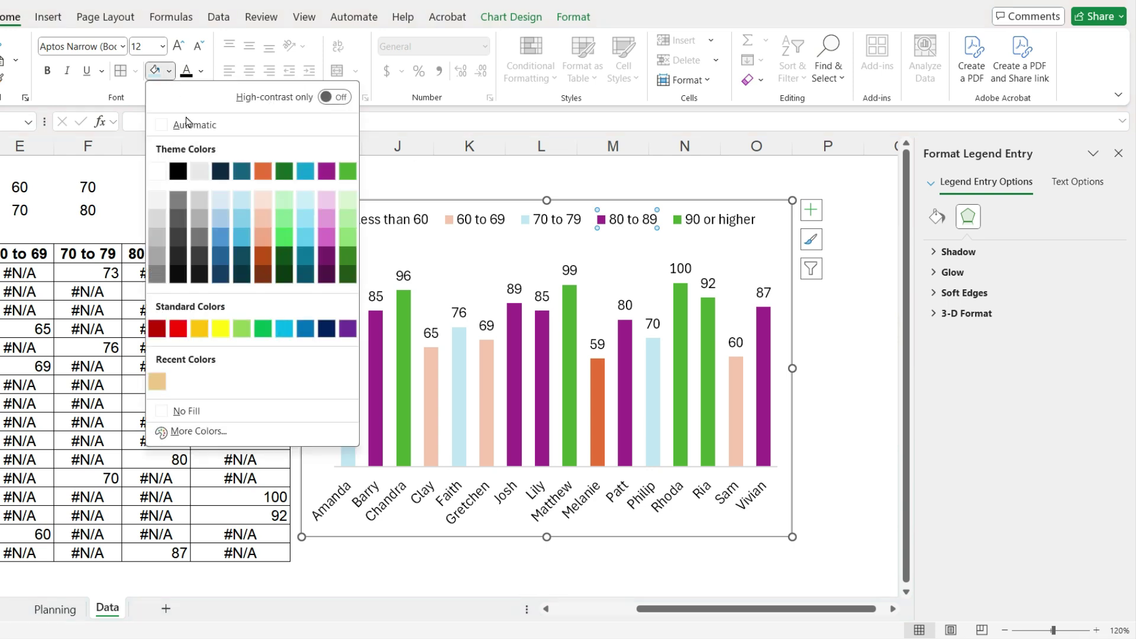
click(220, 229)
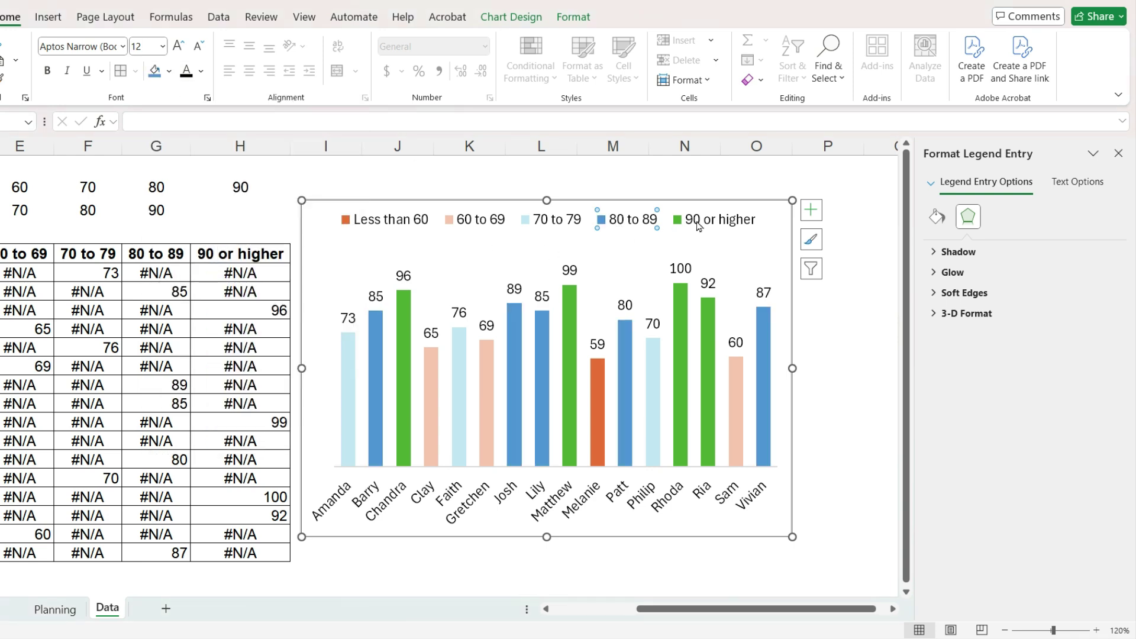
Fill the 90 or higher series with dark blue via its legend entry.
click(169, 71)
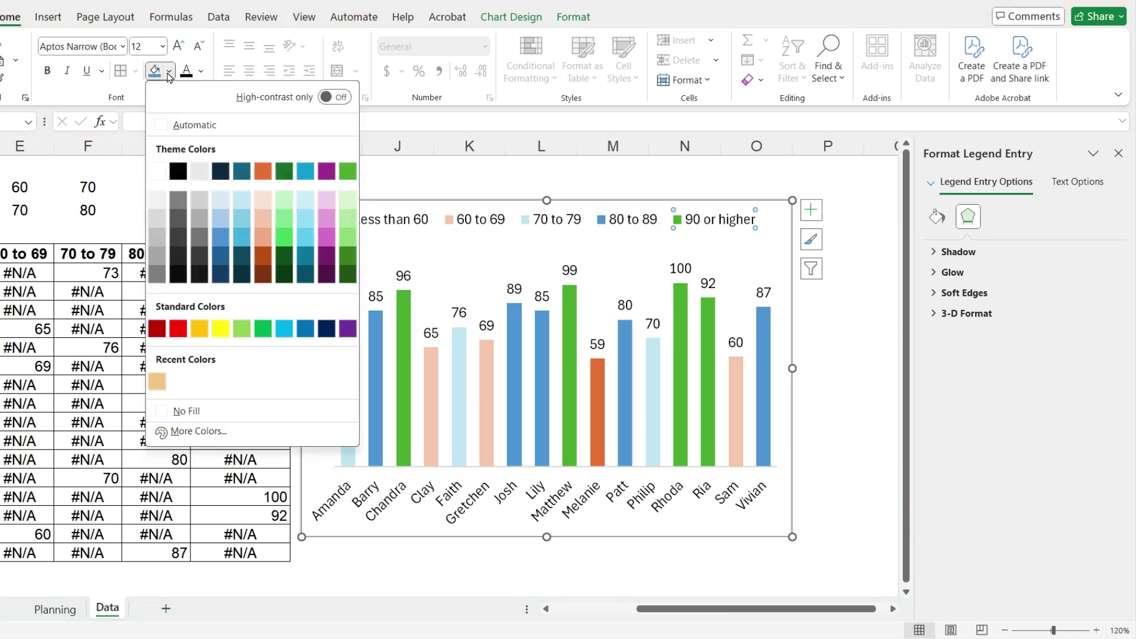
click(220, 266)
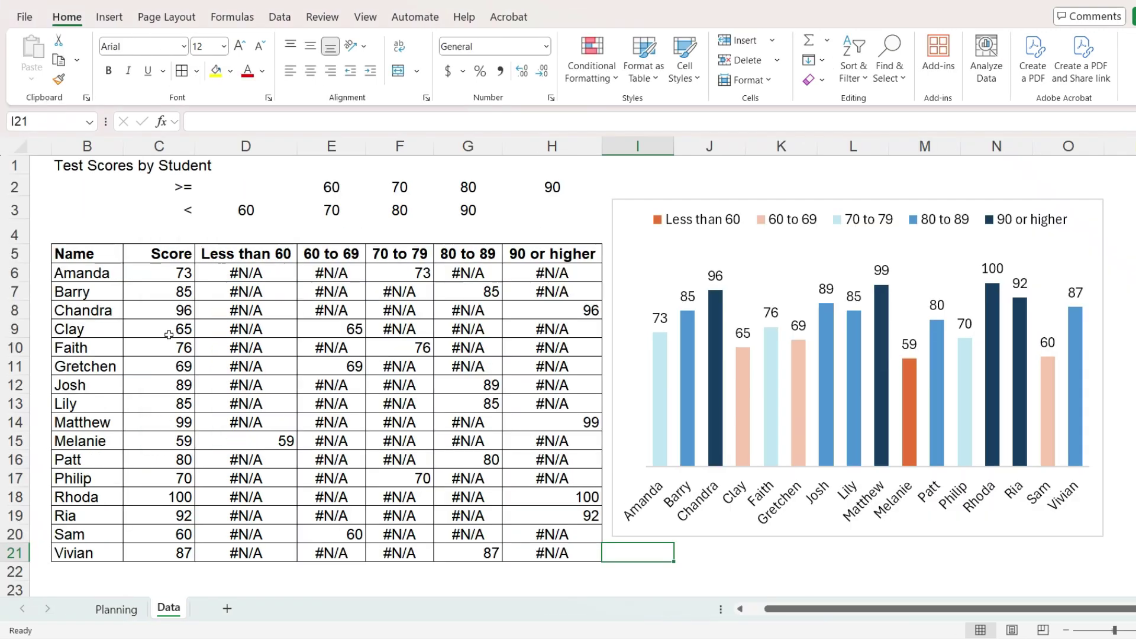
Change the student score in cell C9 to 56.
click(162, 331)
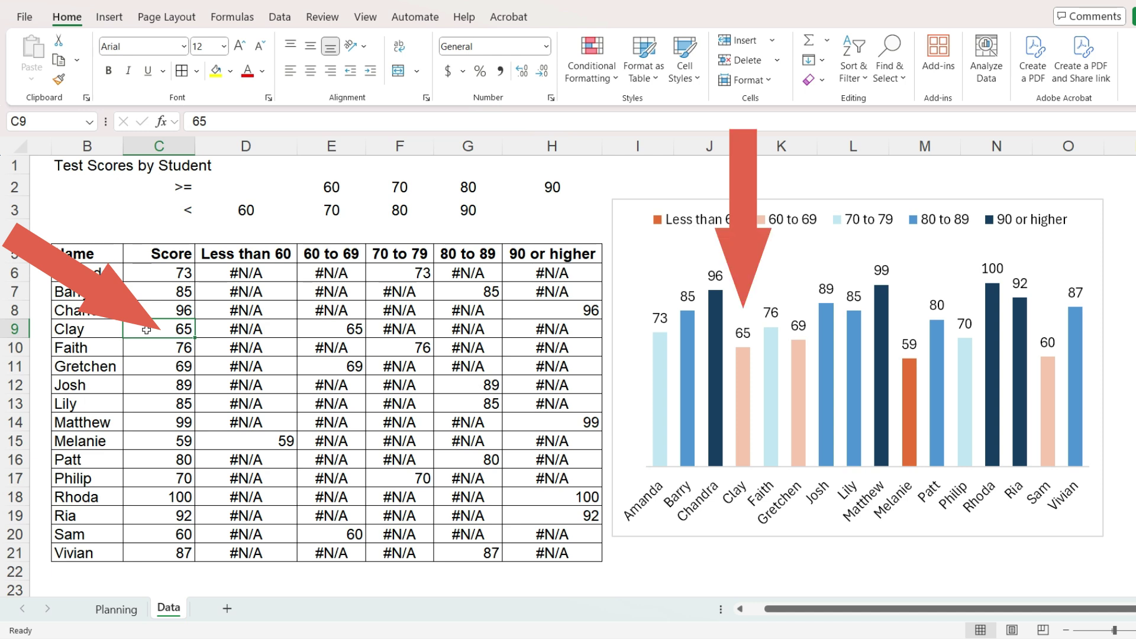
text(56)
key(Return)
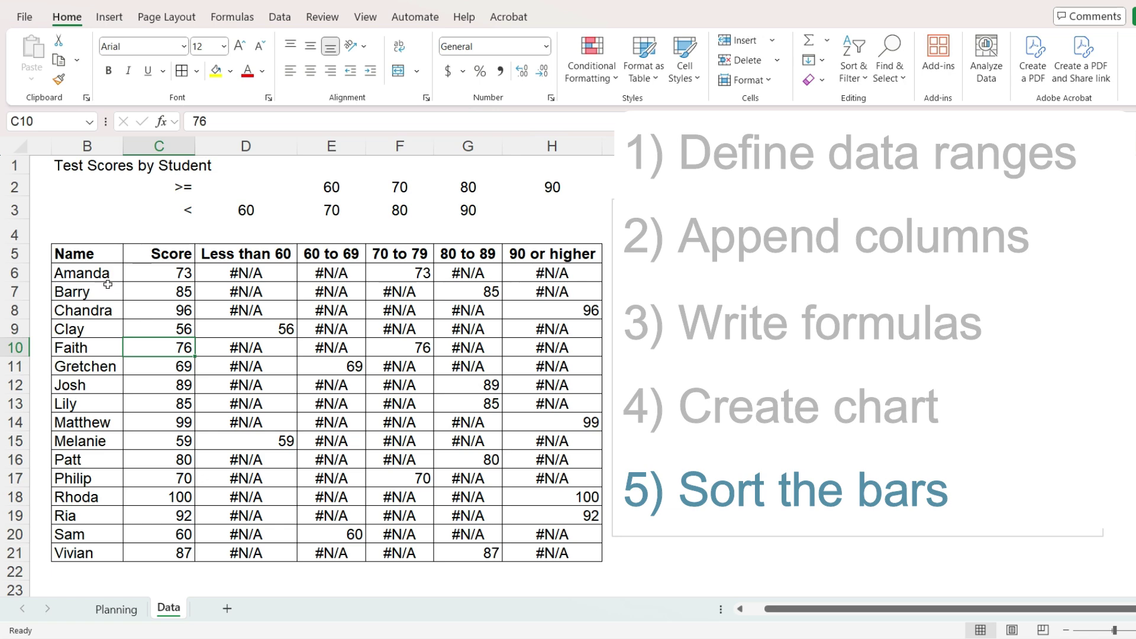
Sort the whole student table by Score from Smallest to Largest, treating the first row as headers.
click(106, 255)
key(ctrl+a)
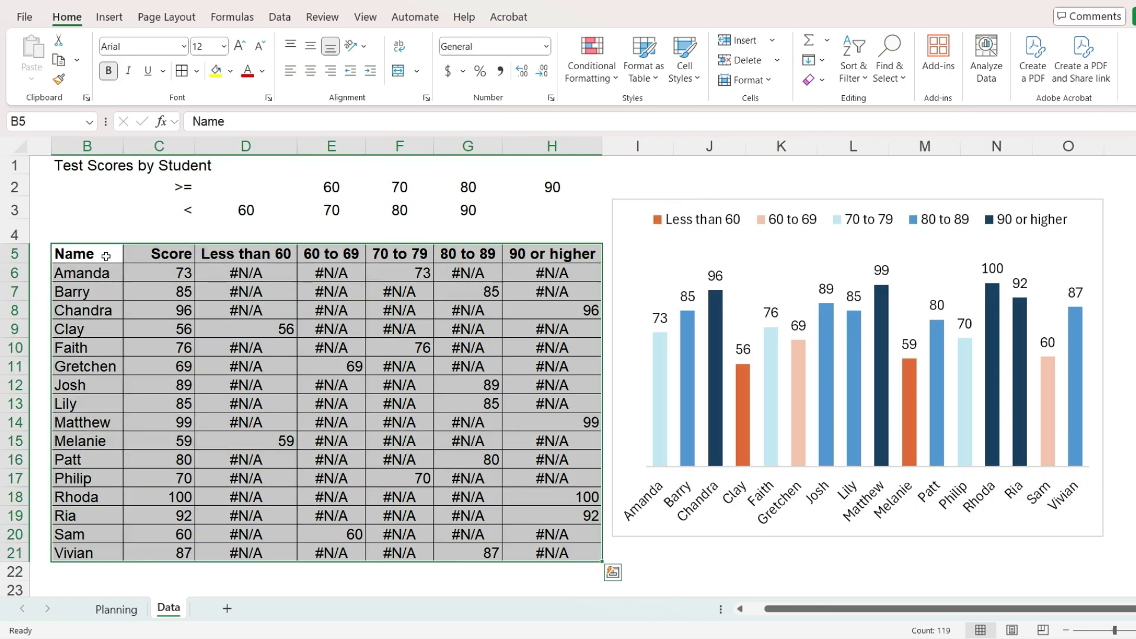
click(853, 71)
click(894, 150)
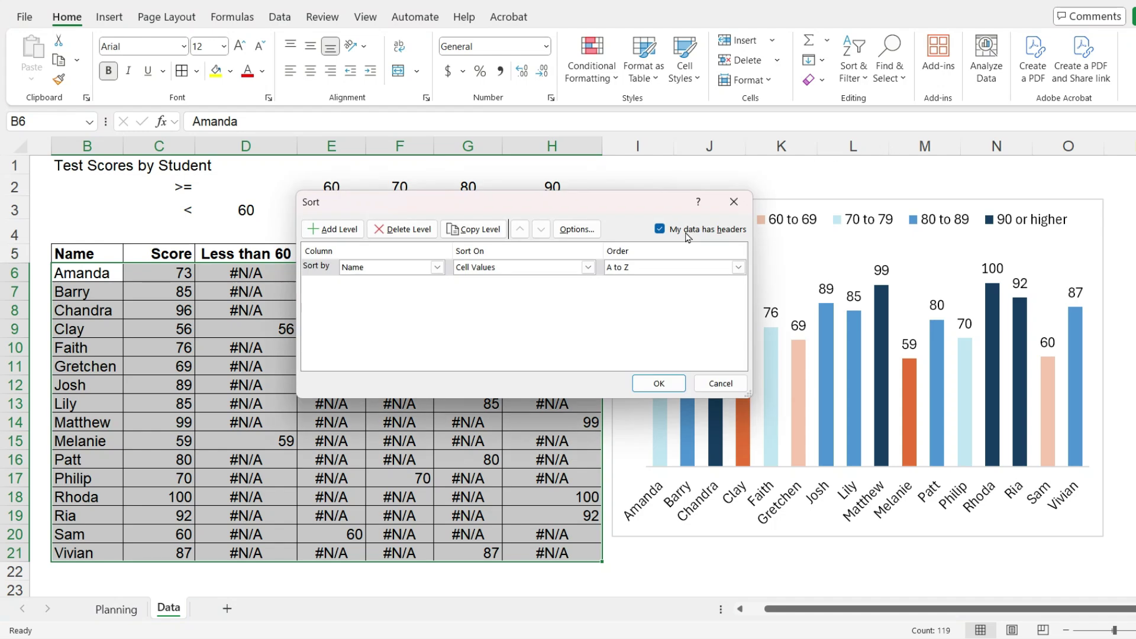
click(437, 268)
click(426, 292)
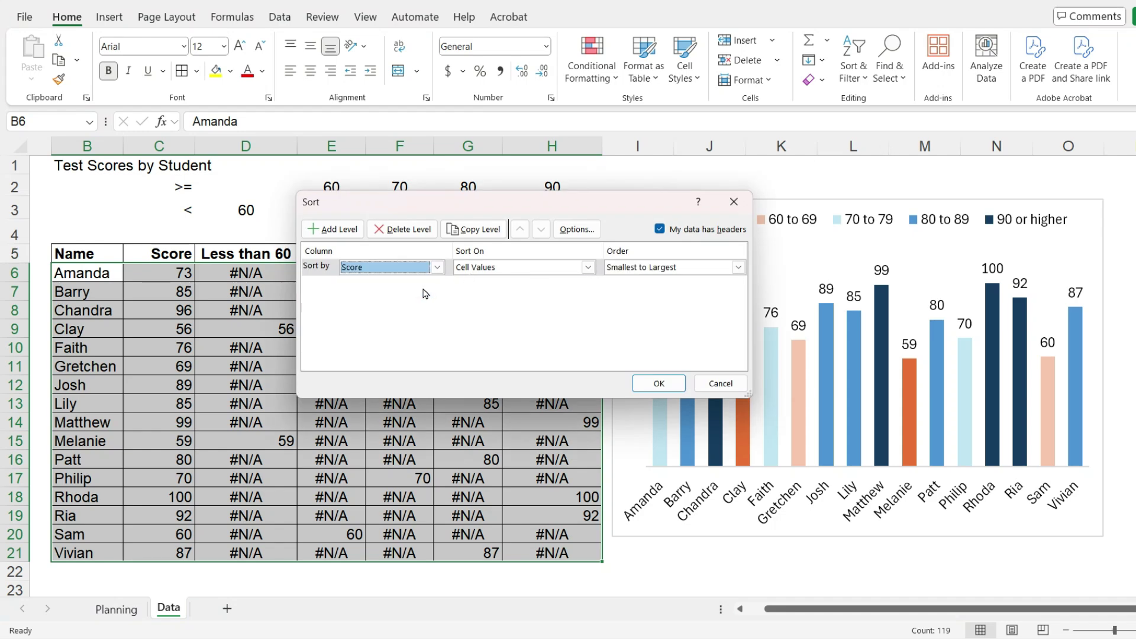
click(659, 383)
click(638, 184)
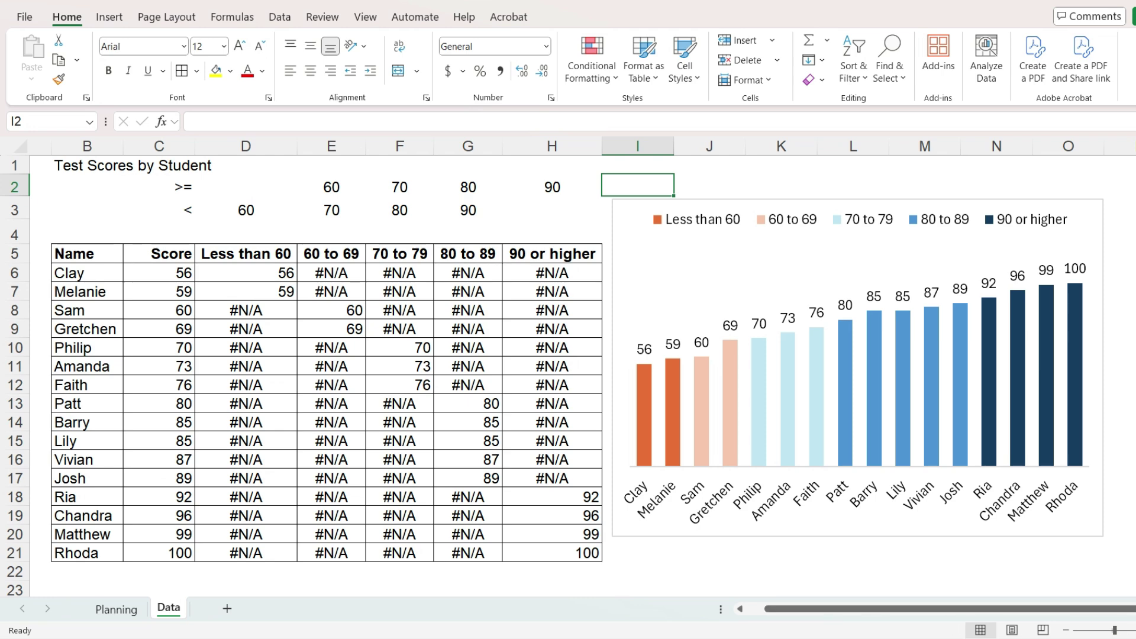
Move the column chart across the sheet to columns P to V, freeing the space beside the table.
scroll(355, 259, right, 5)
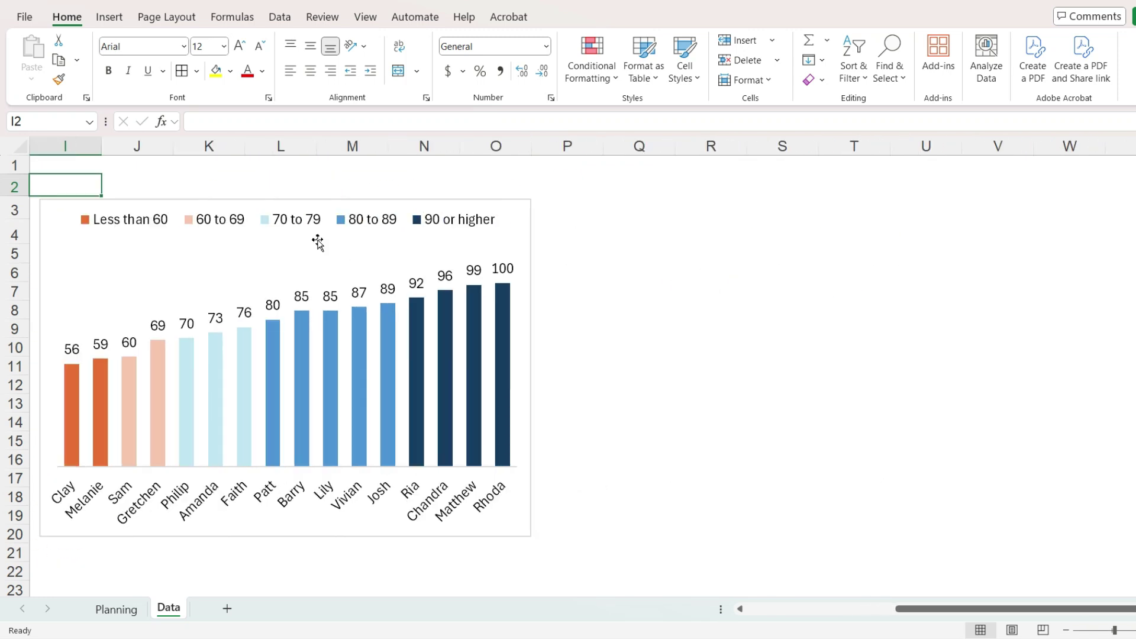
drag(260, 199, 774, 196)
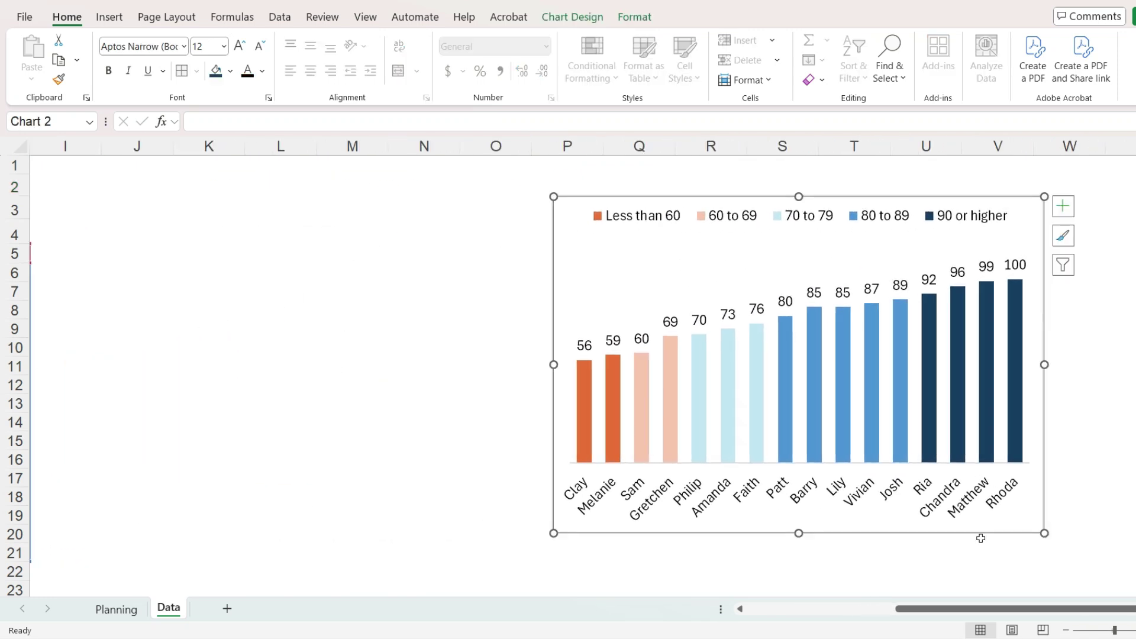
drag(928, 614, 743, 616)
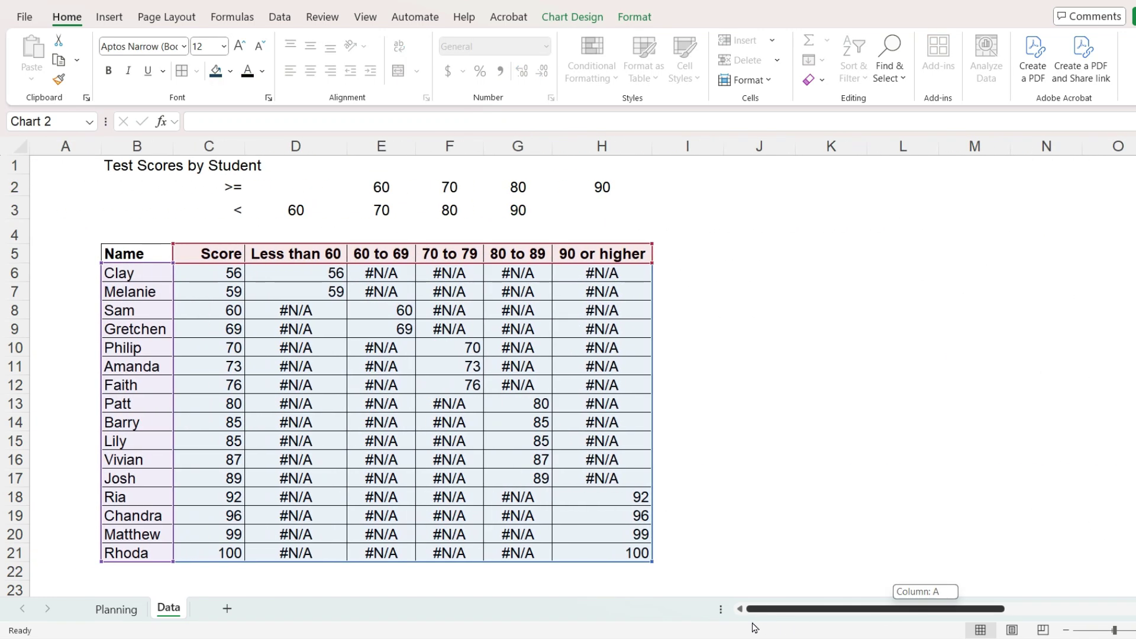
Insert a 2-D clustered bar chart from the whole student table.
click(155, 253)
key(ctrl+a)
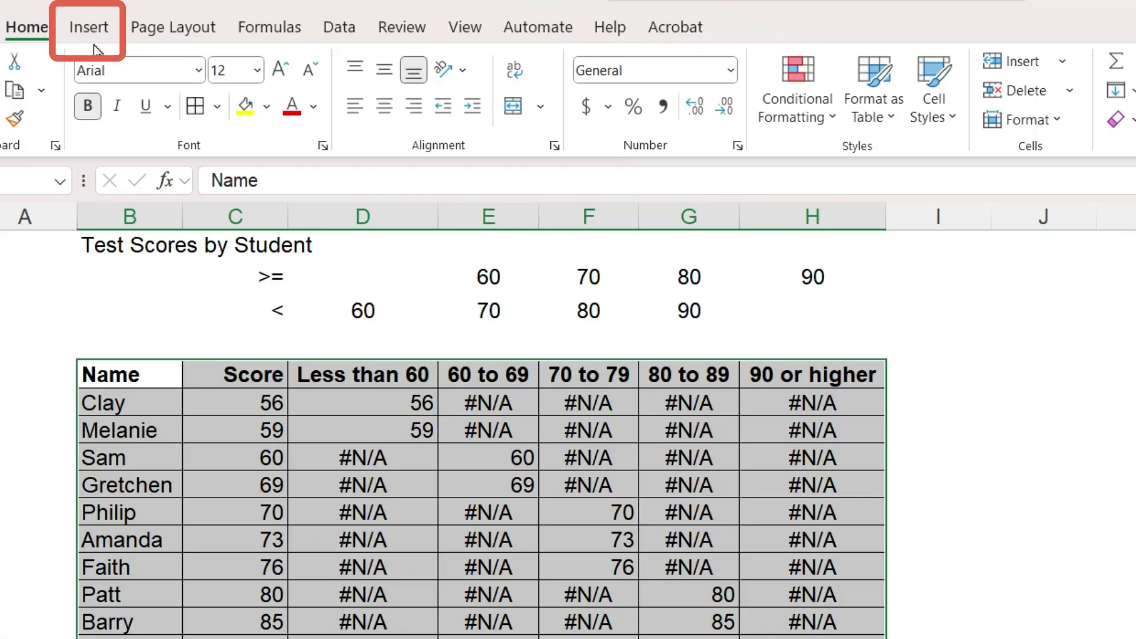
click(109, 17)
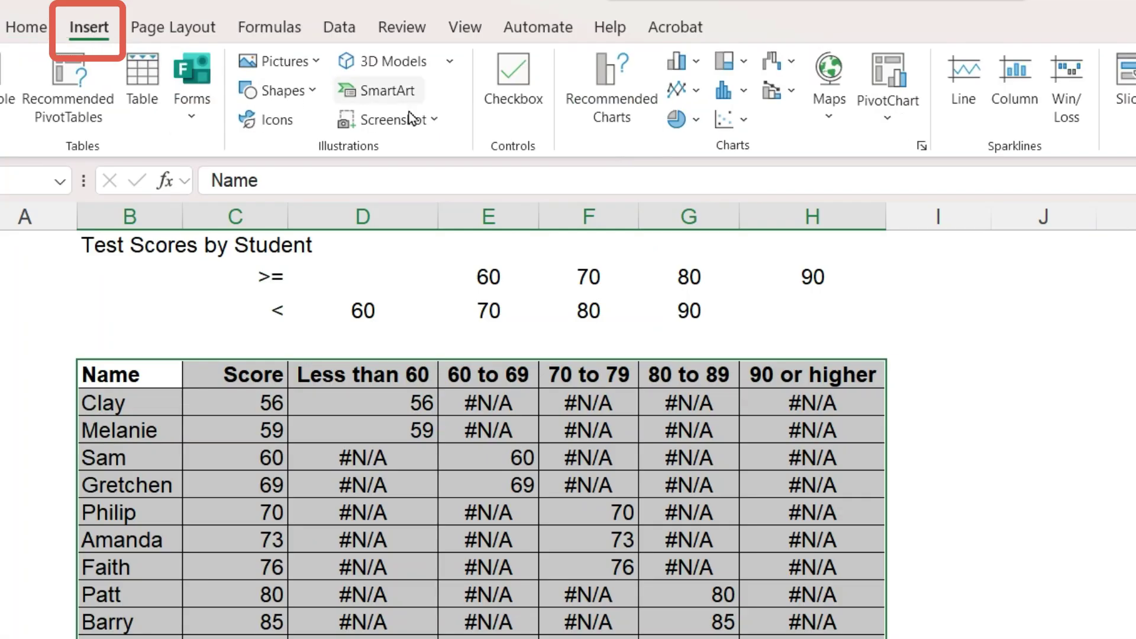
click(685, 65)
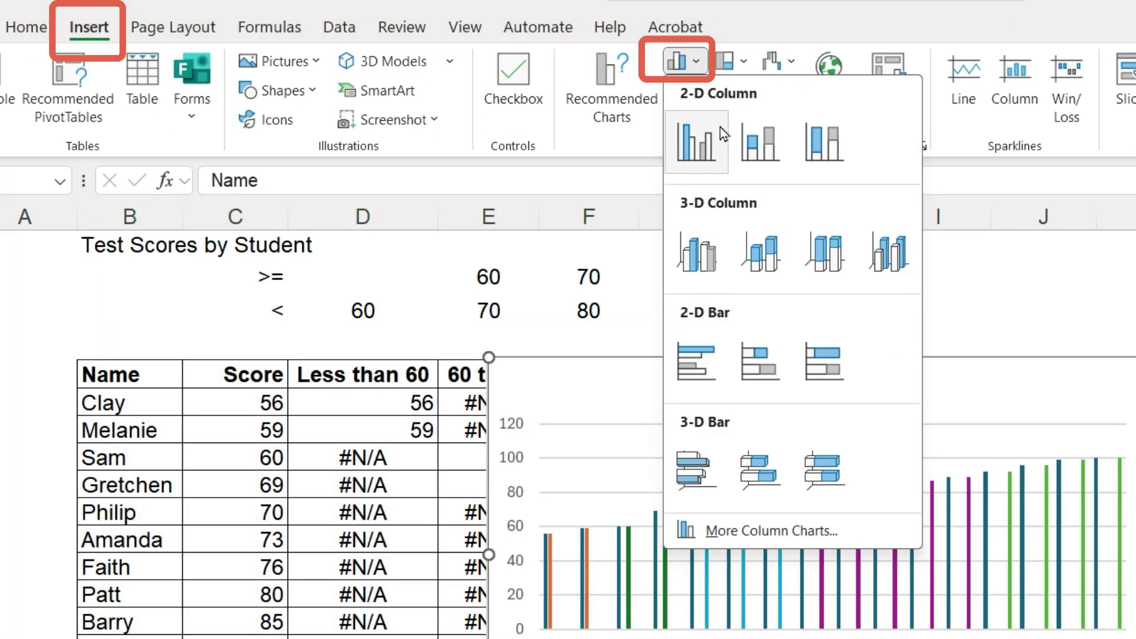
click(717, 374)
Place the bar chart beside the table in columns I to O and enlarge it down to about row 21.
drag(718, 371, 510, 241)
click(711, 204)
drag(669, 243, 953, 187)
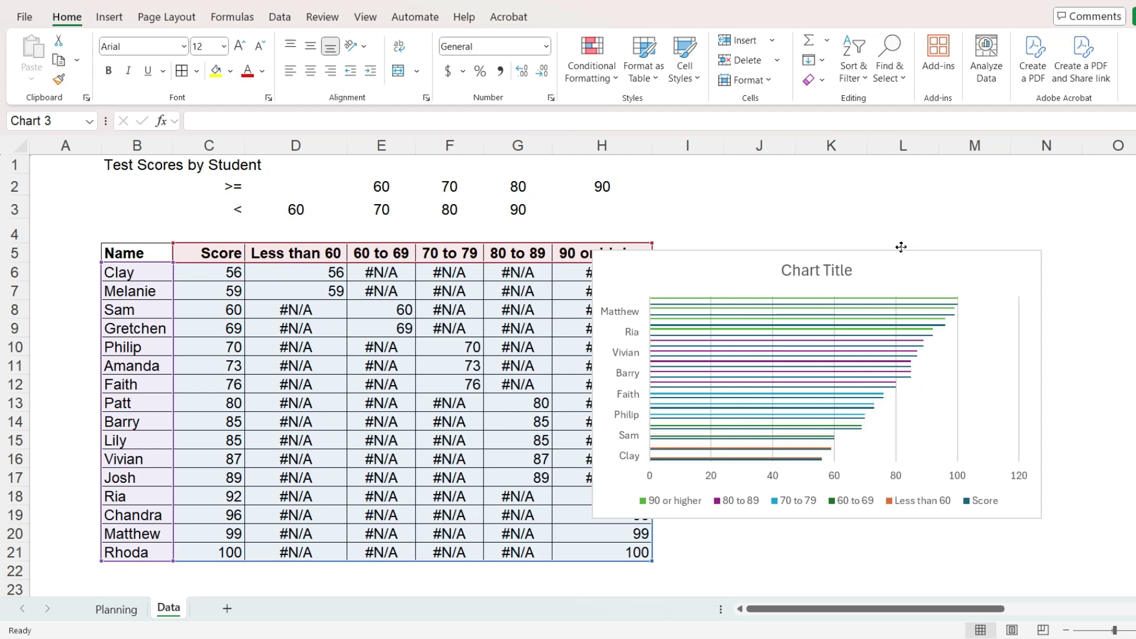
drag(894, 459, 887, 562)
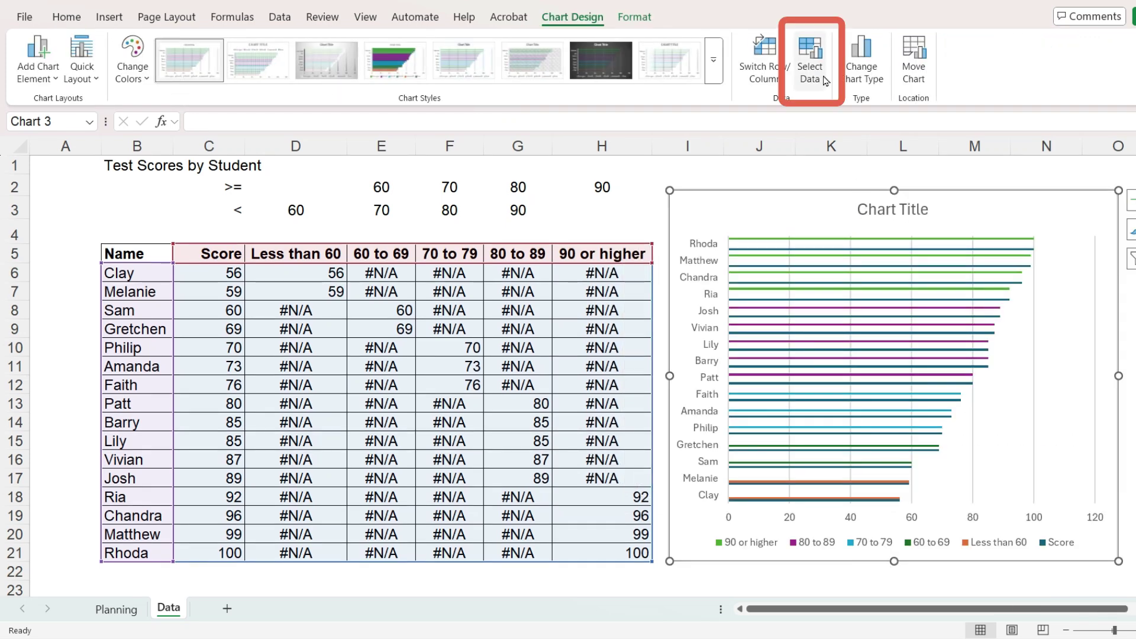
Exclude the Score series from the bar chart's data source.
click(810, 62)
click(314, 330)
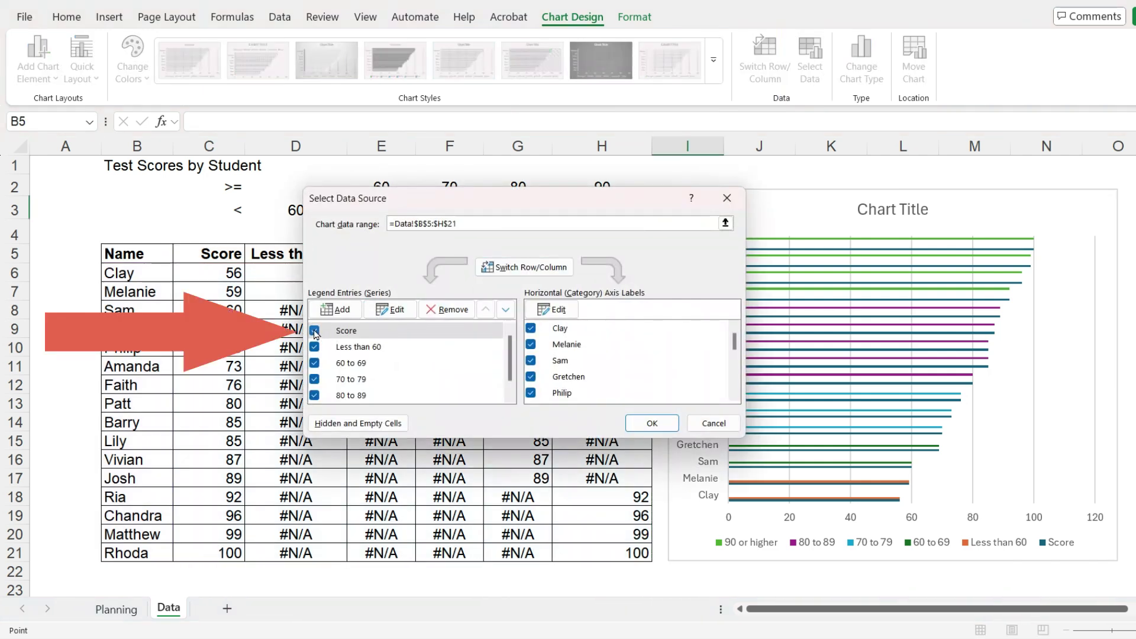
click(637, 422)
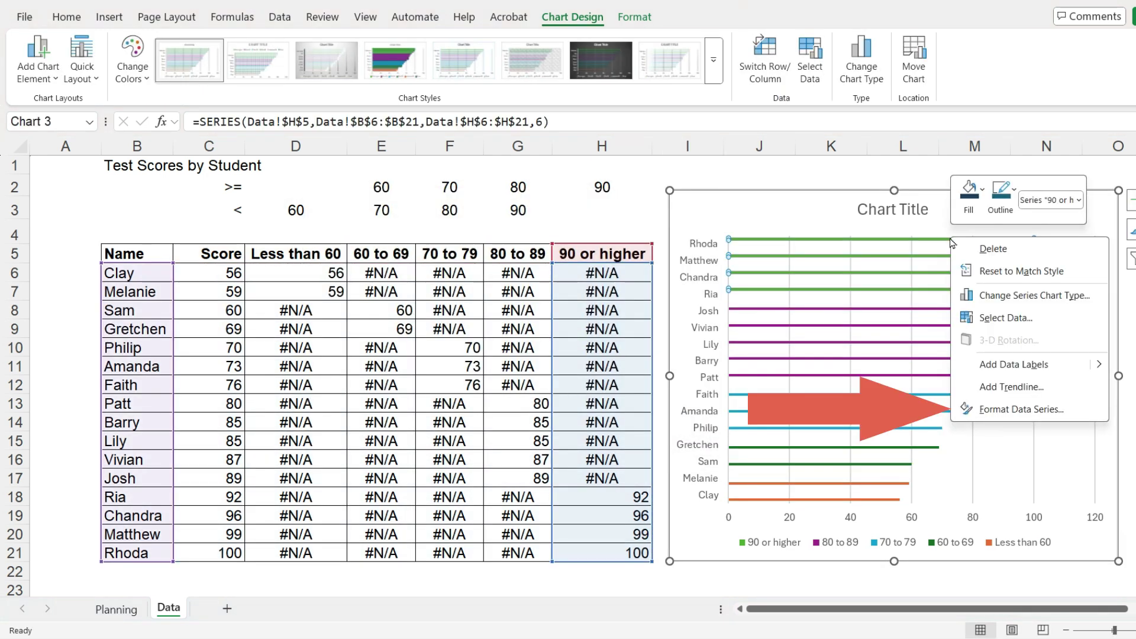
Set the bar chart's series overlap to 100% and gap width to 104%.
click(1022, 409)
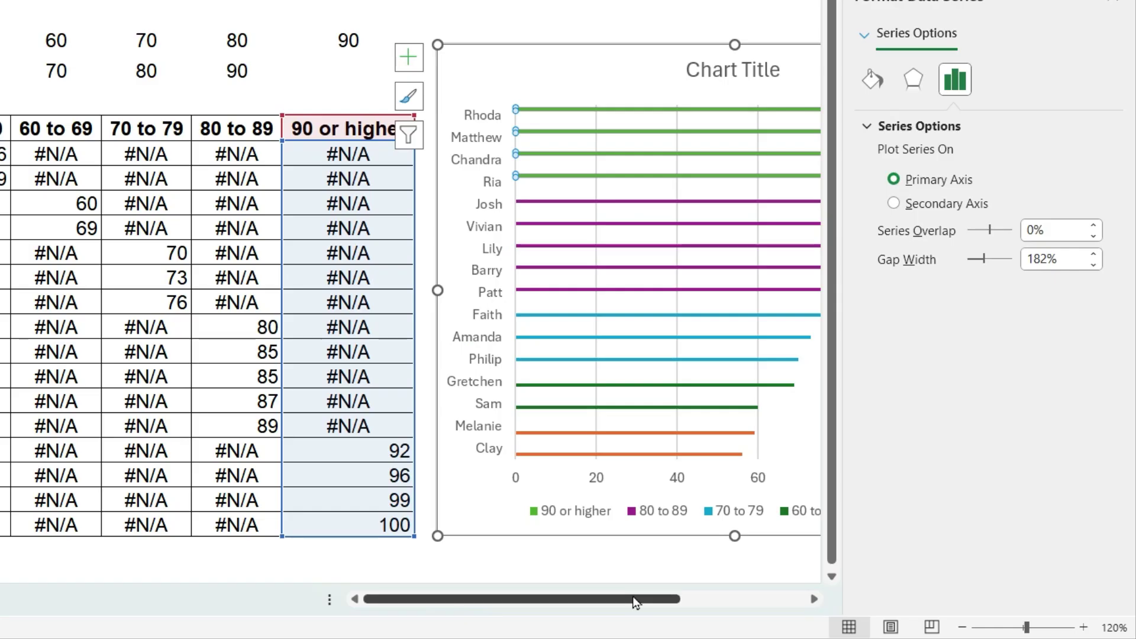
drag(818, 605, 875, 608)
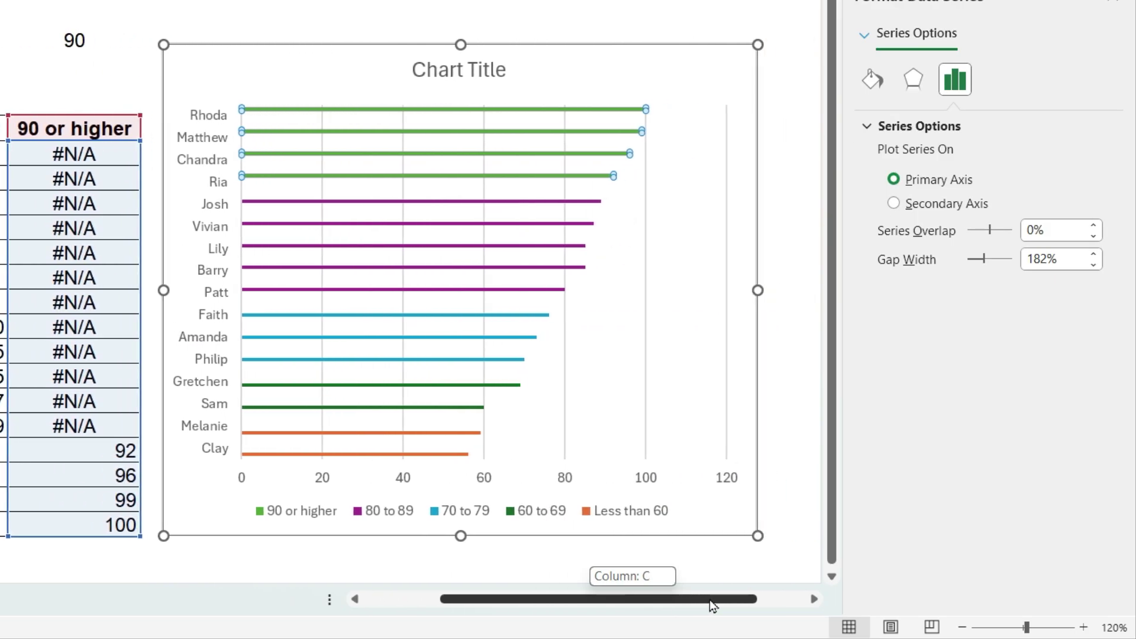
drag(709, 599, 708, 599)
drag(989, 229, 976, 261)
Place the bar chart's legend at the top of the chart.
click(785, 60)
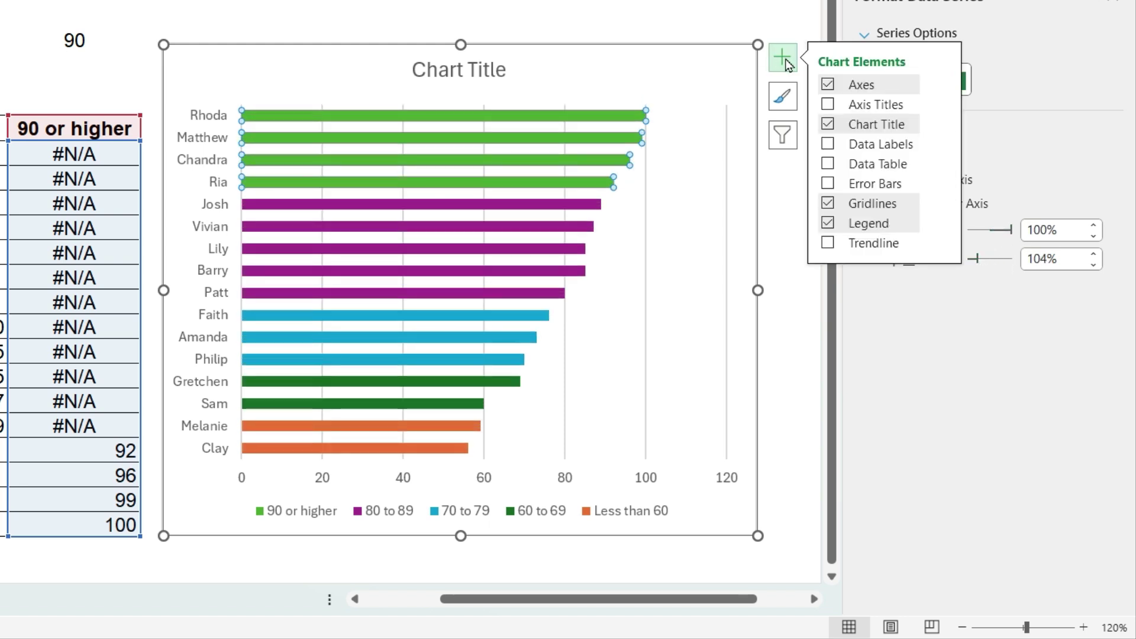
mouse_move(944, 229)
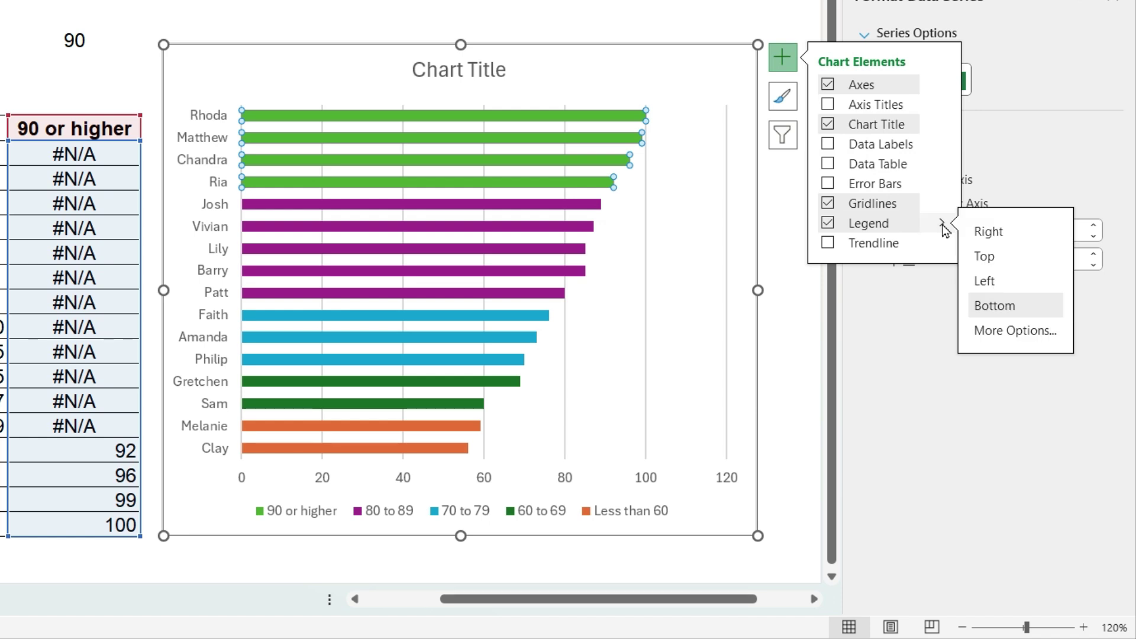
click(989, 256)
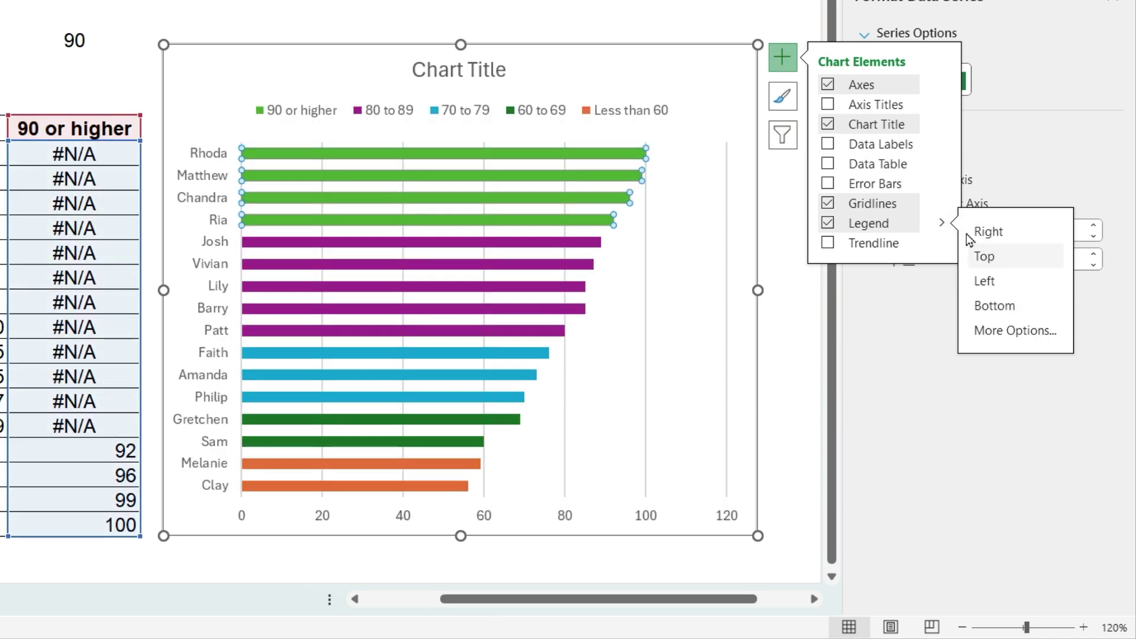
click(785, 59)
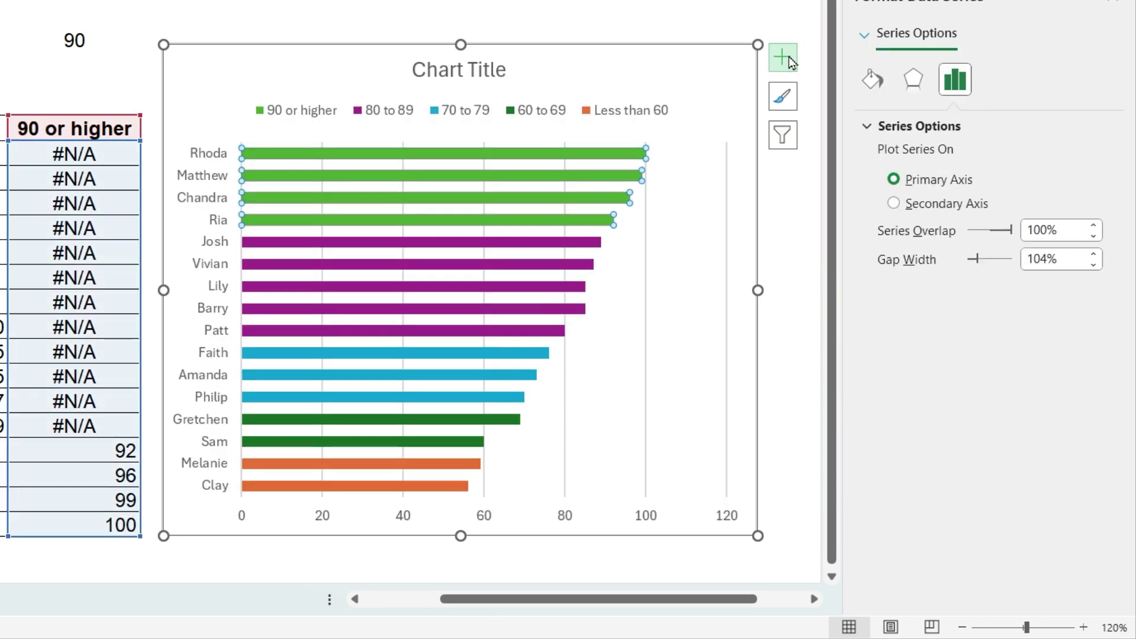
Set the bar chart's vertical name axis to show its categories in reverse order.
click(785, 20)
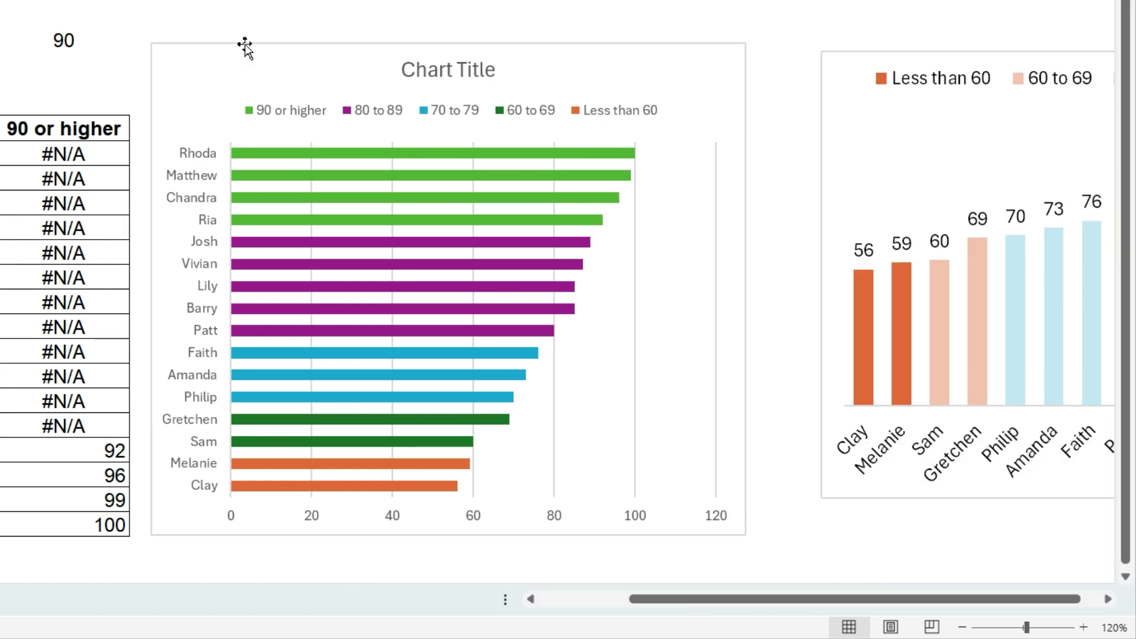
click(245, 44)
click(204, 218)
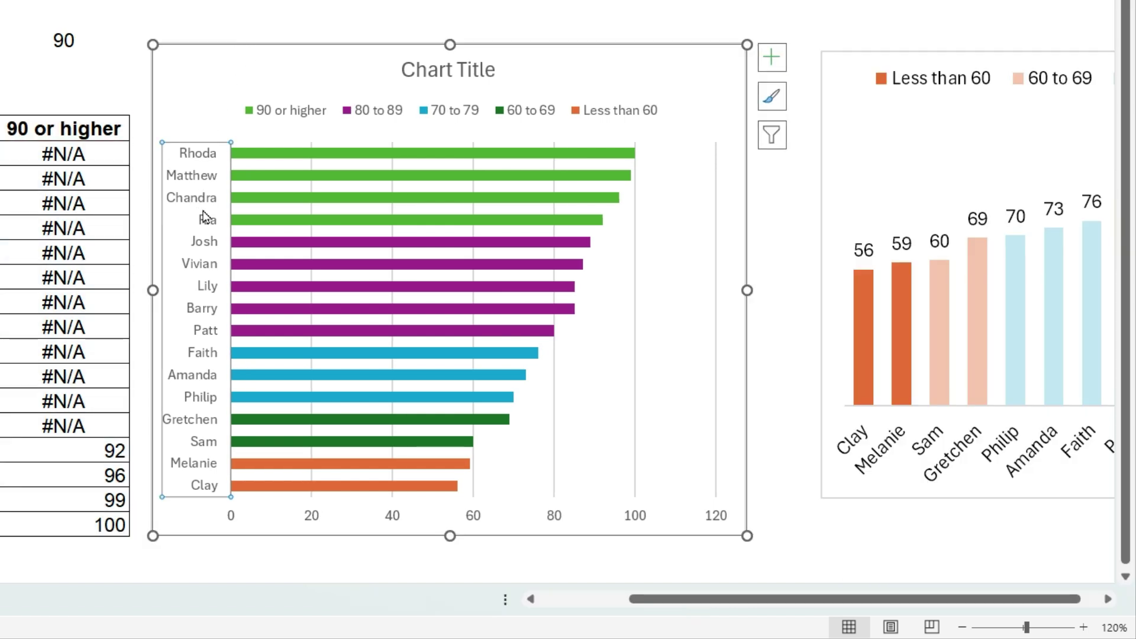
right_click(204, 216)
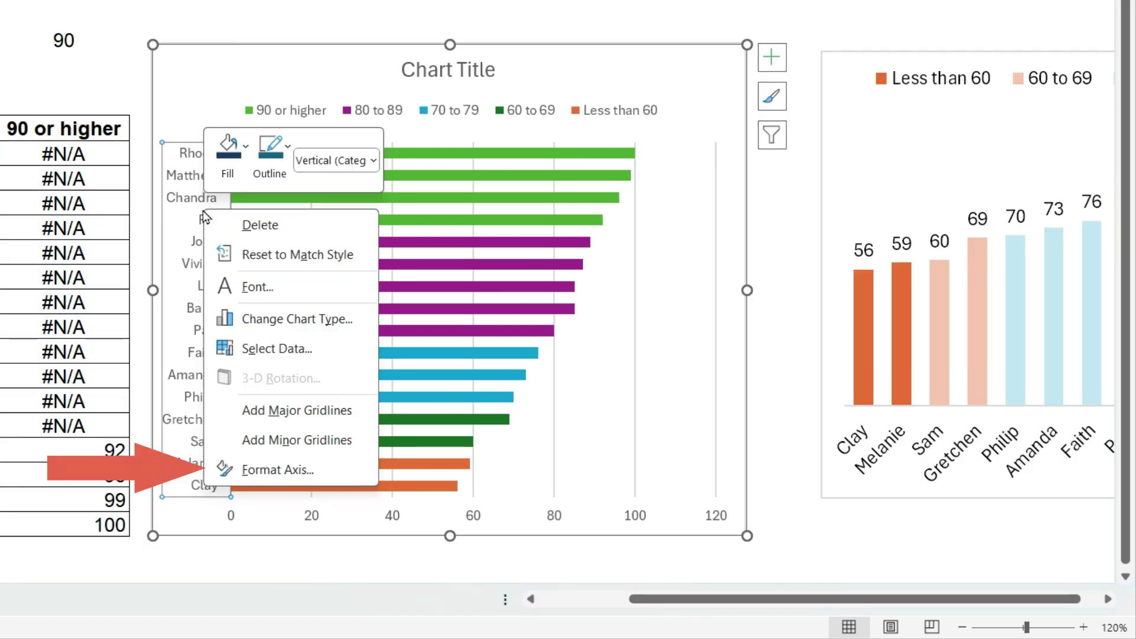
click(338, 464)
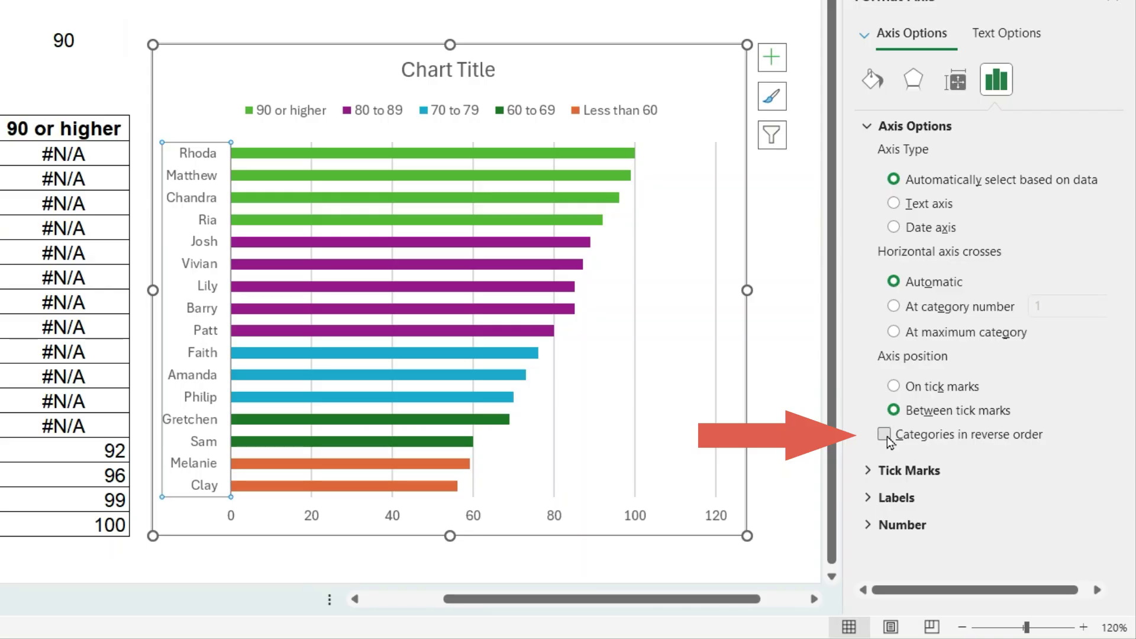
click(671, 370)
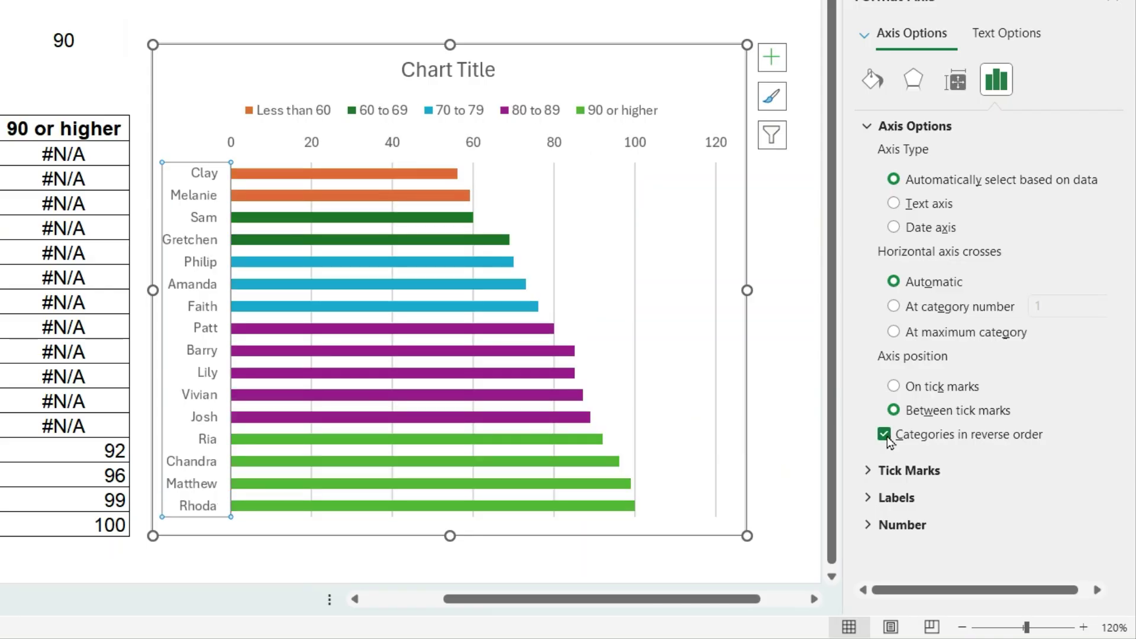